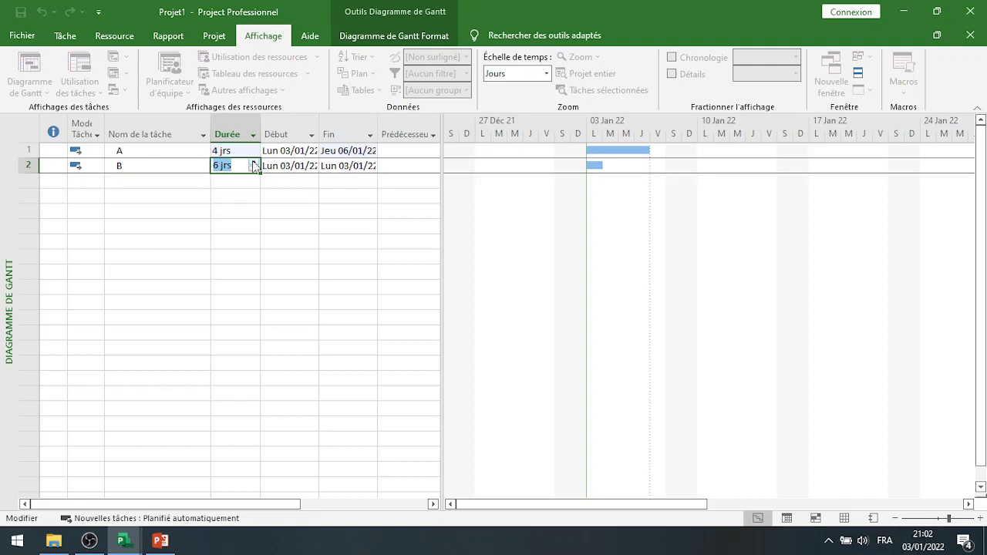
- Make task A the predecessor of task B with a start-to-start link and 2-day lag (1DD+2 jrs)
left_click(391, 166)
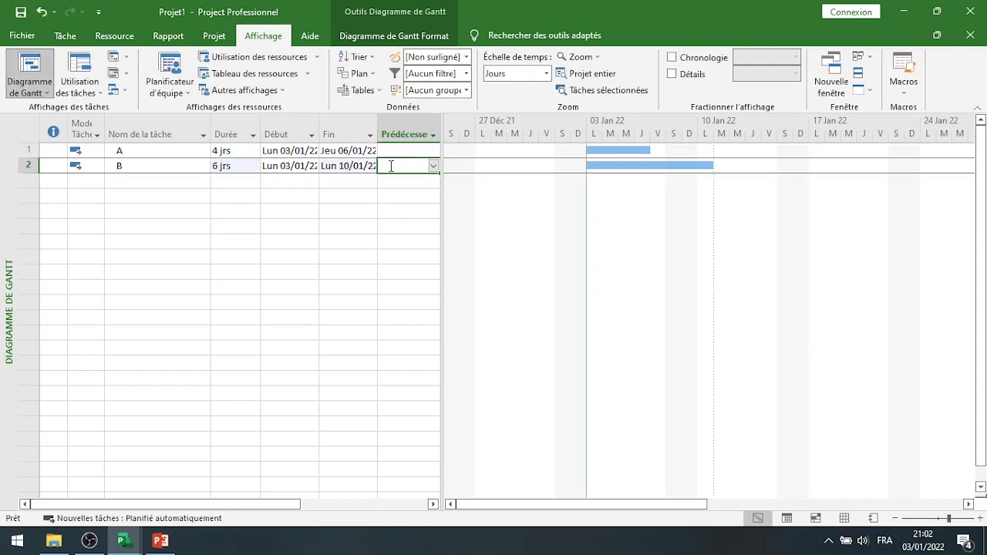
type("1DD2")
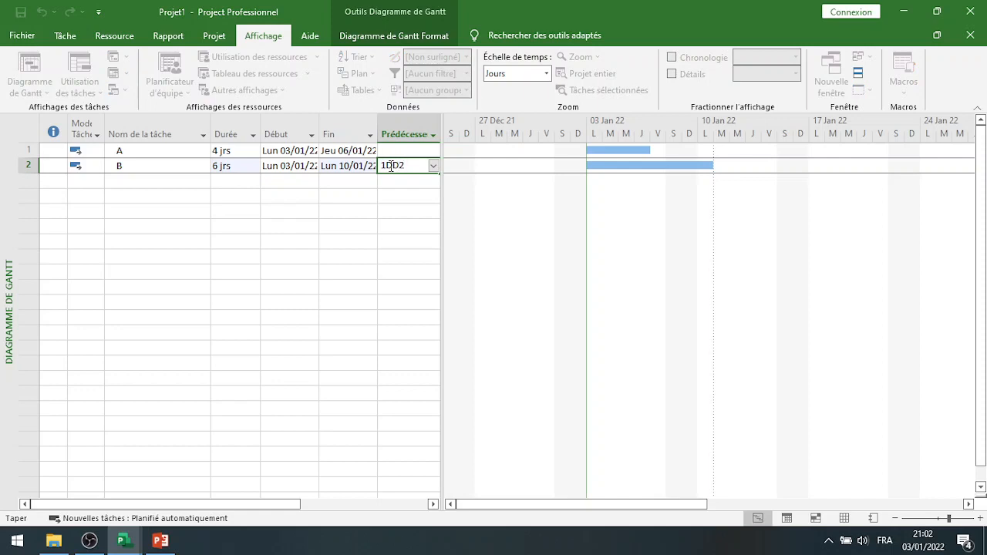
key("Return")
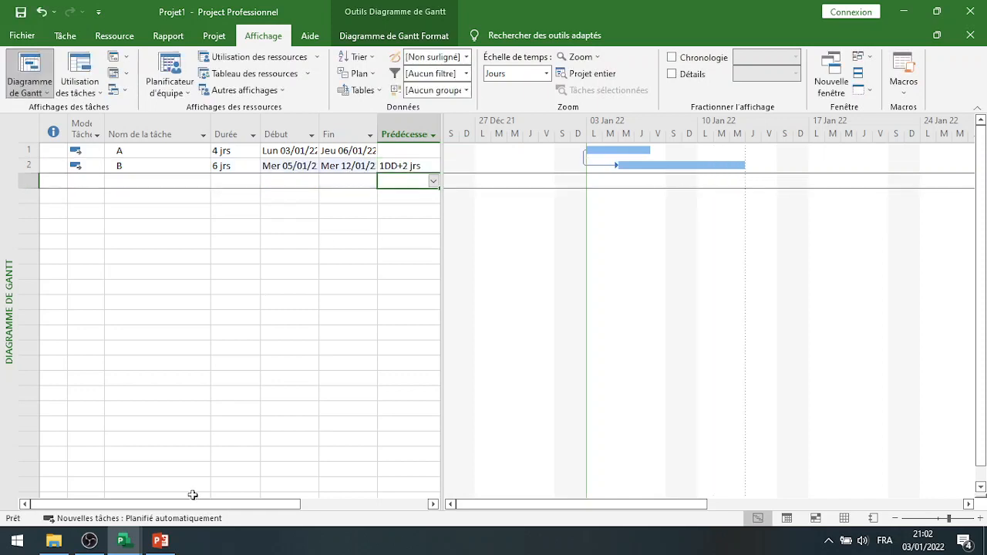
- Check the exercise statement in the PowerPoint slideshow and return to Projet1 in Microsoft Project
left_click(160, 542)
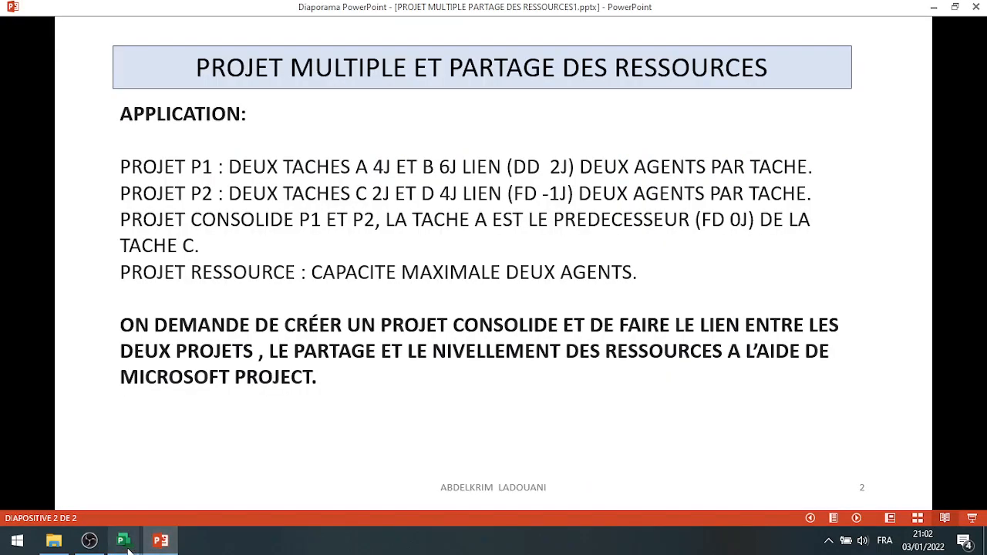
left_click(129, 548)
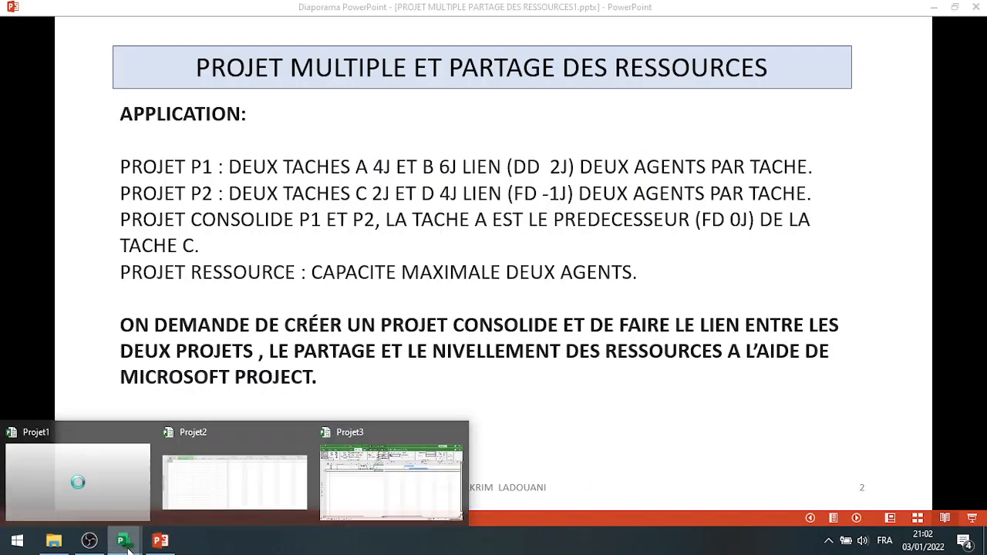
left_click(101, 491)
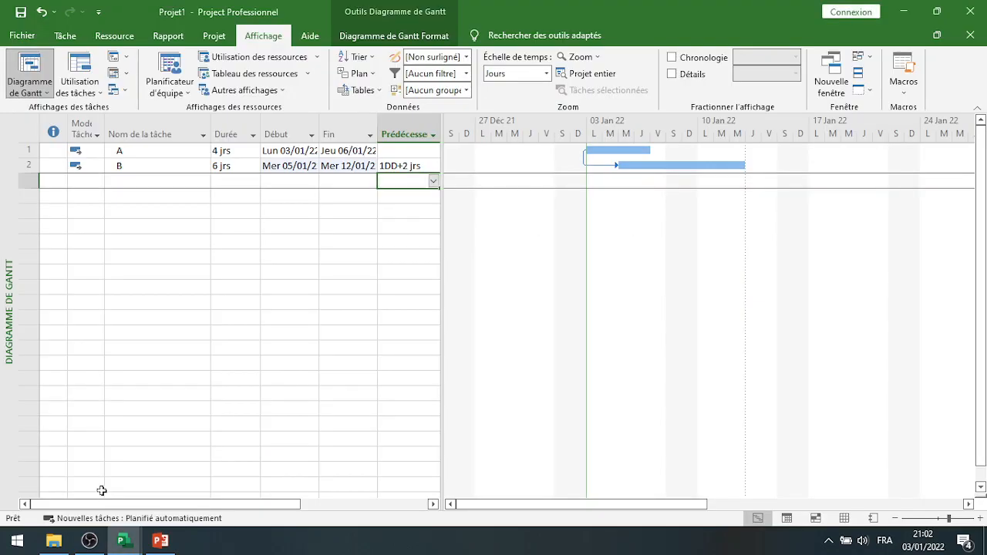
- Save Projet1 in the Bureau folder under the file name P1.mpp
left_click(22, 36)
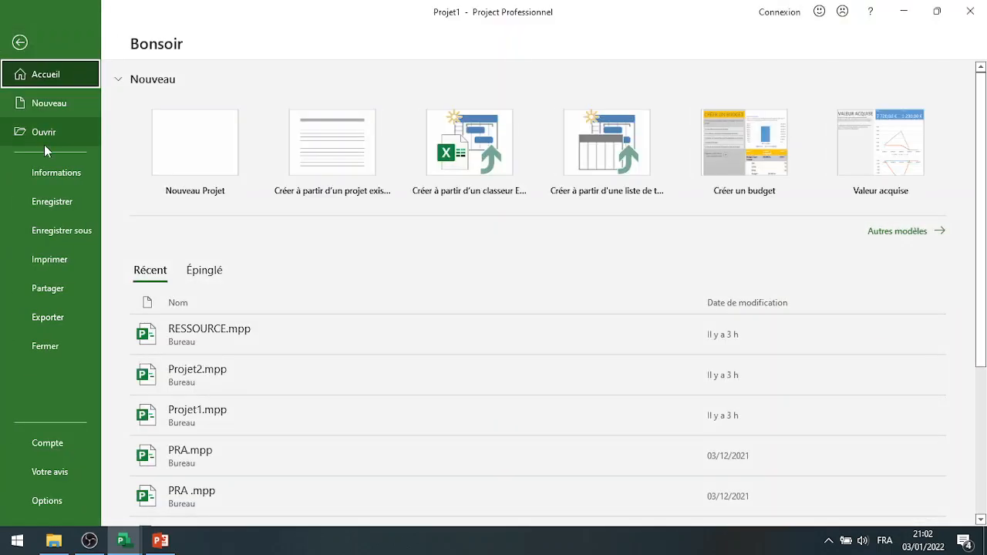
left_click(58, 235)
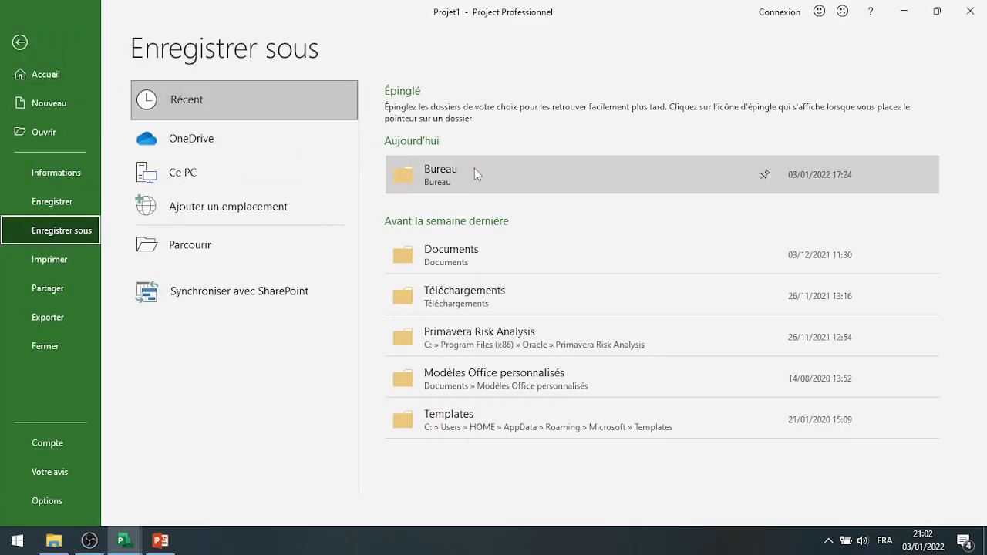
left_click(475, 168)
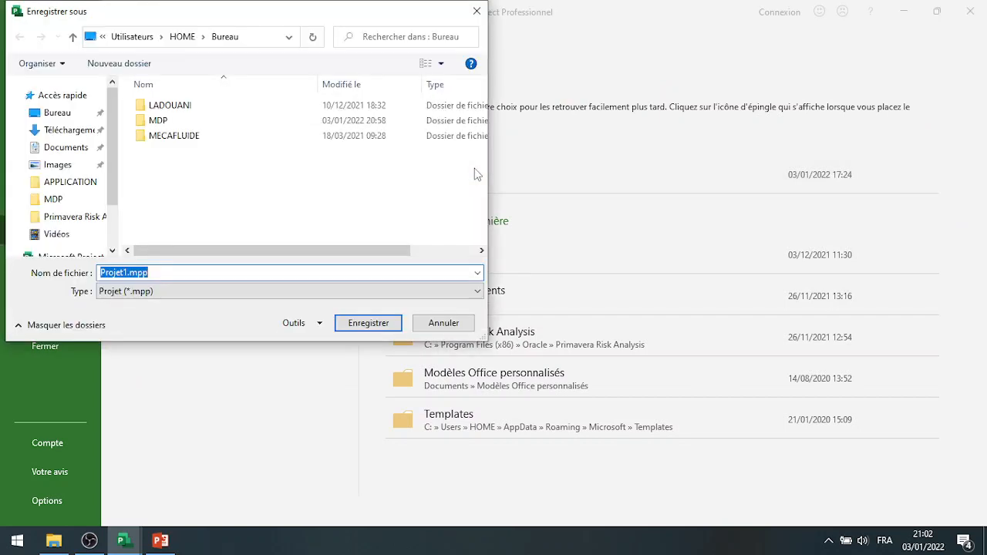
left_click(101, 272)
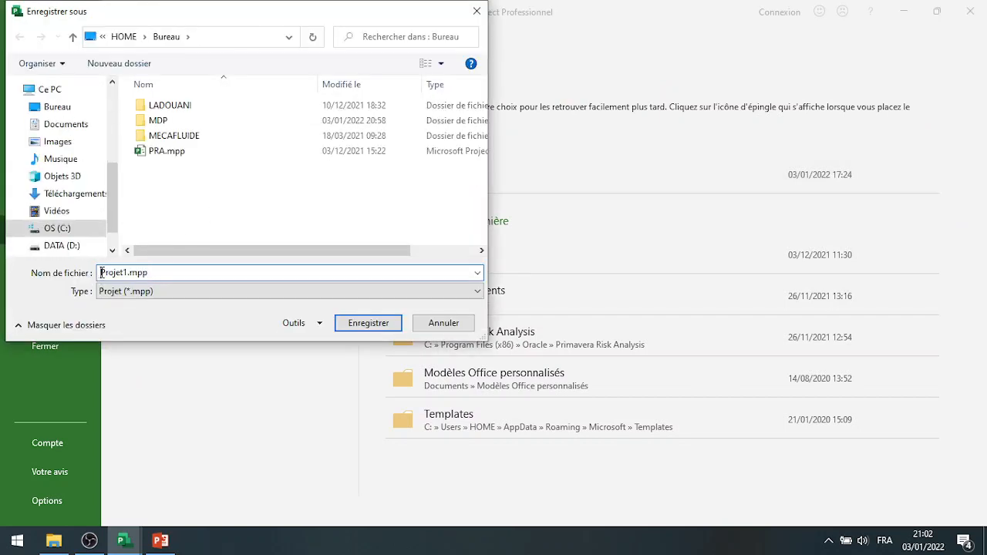
left_click_drag(102, 272, 128, 272)
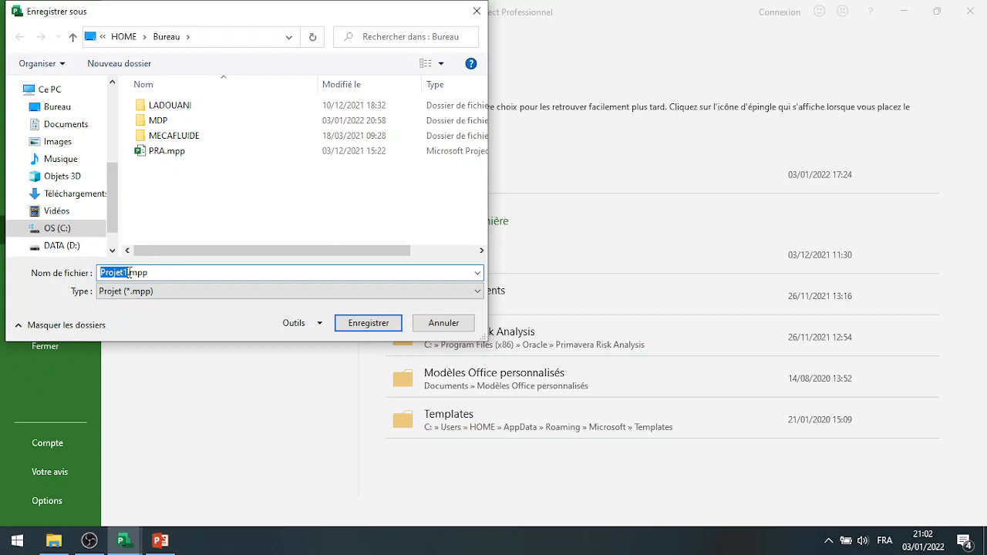
type("P1")
left_click(356, 324)
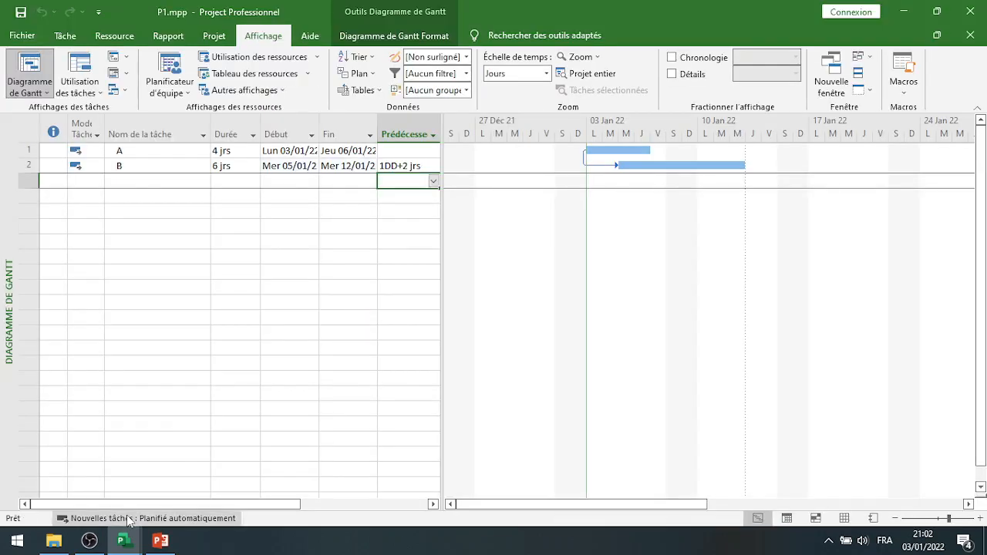
- Switch to Projet2 and set its new tasks to be scheduled automatically (Planifié automatiquement)
left_click(125, 544)
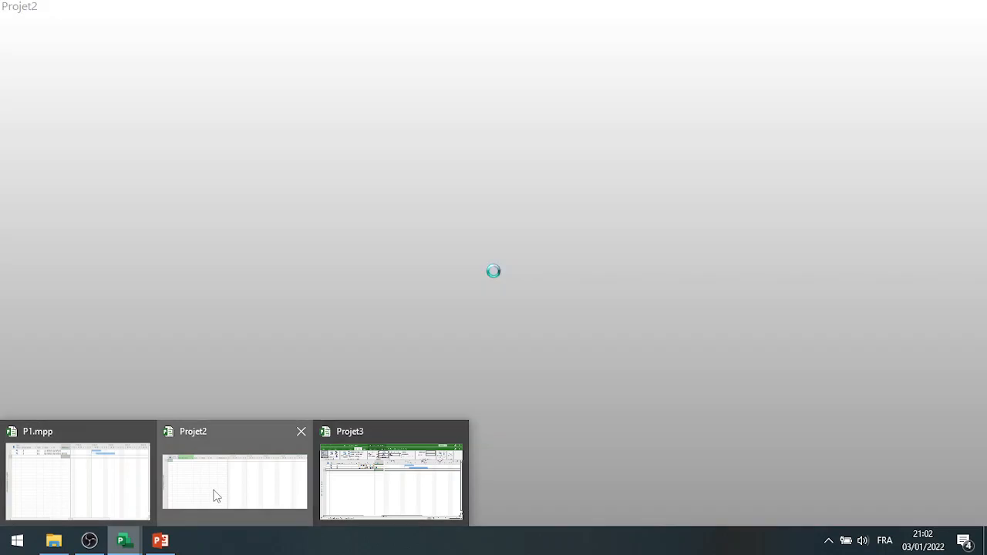
left_click(212, 494)
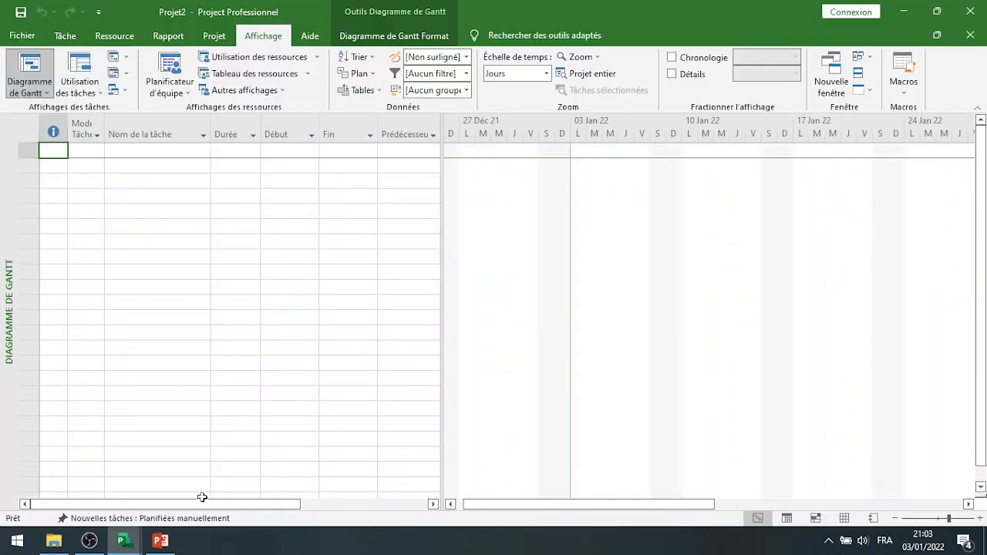
left_click(211, 522)
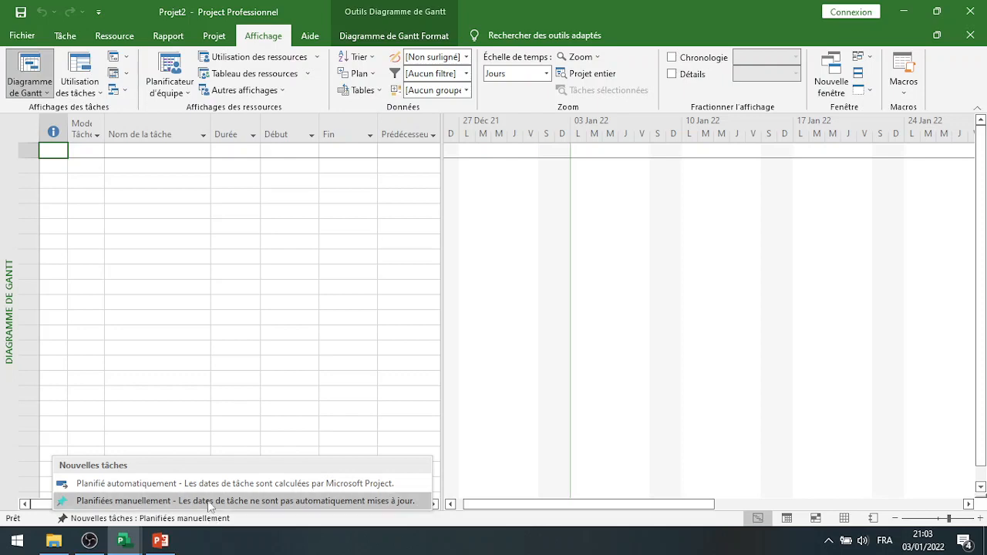
left_click(209, 485)
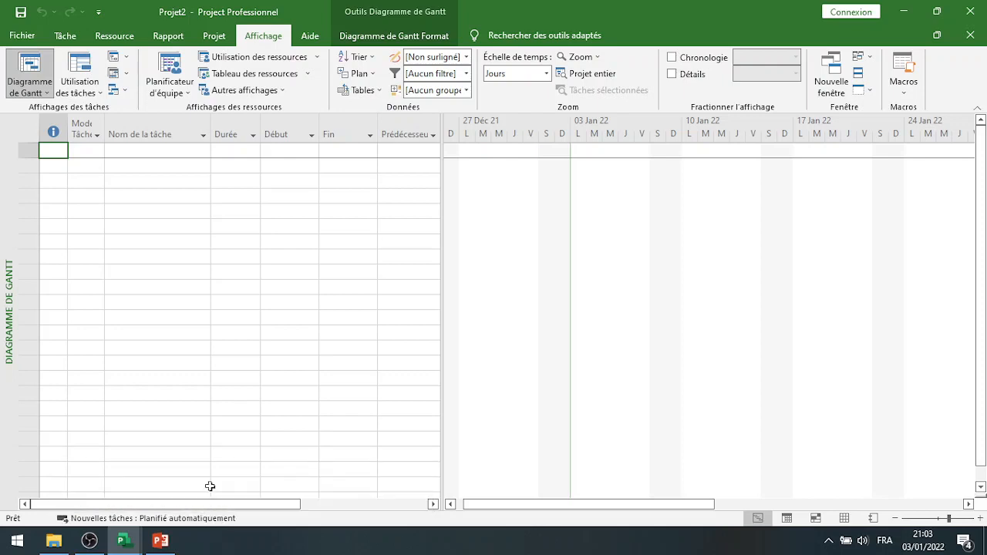
- Add two tasks named C and D in the first two rows of Projet2
left_click(162, 154)
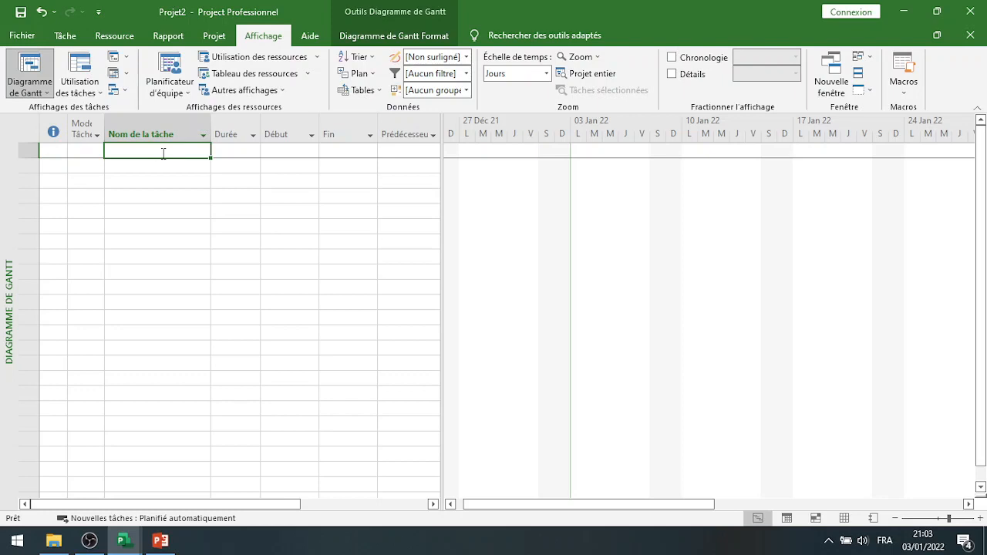
type("C")
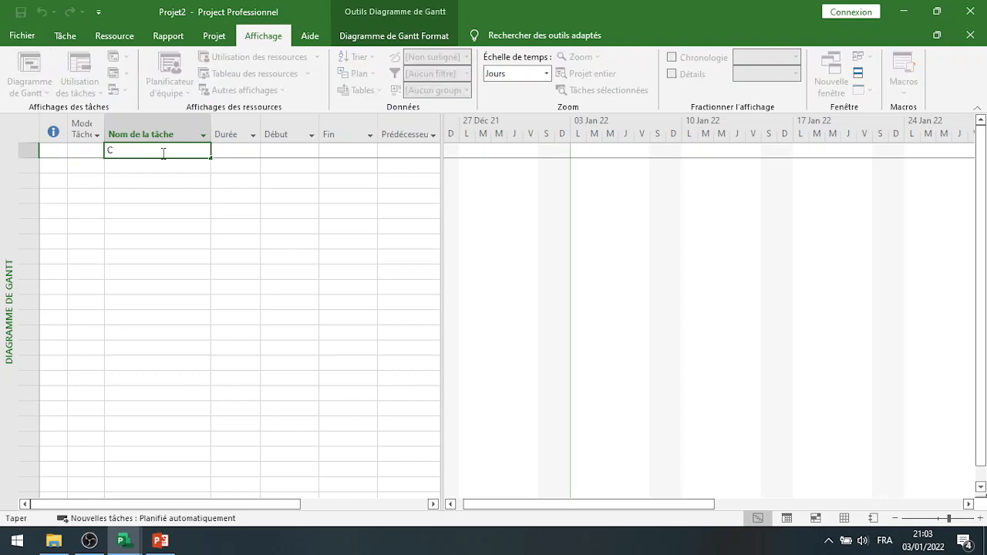
left_click(230, 152)
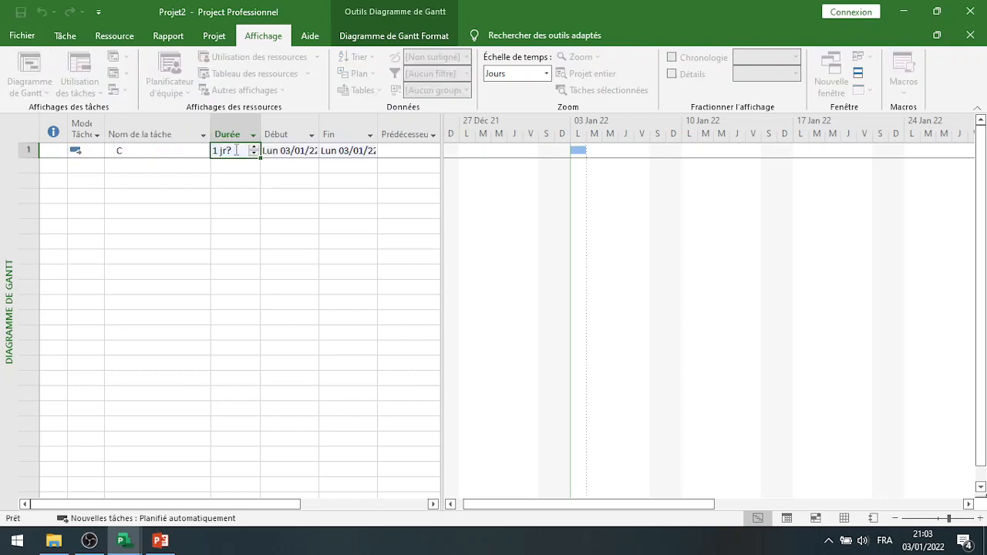
left_click(193, 168)
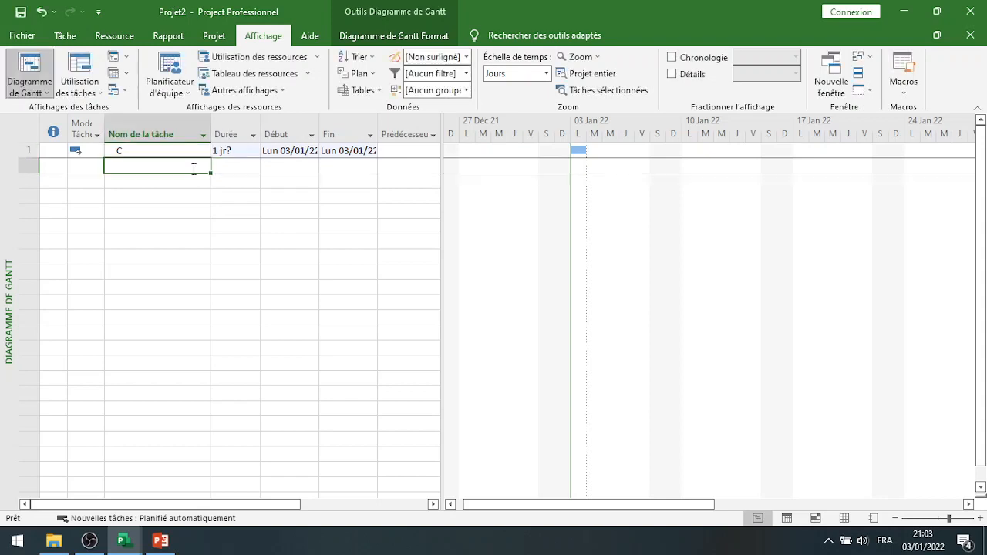
type("D")
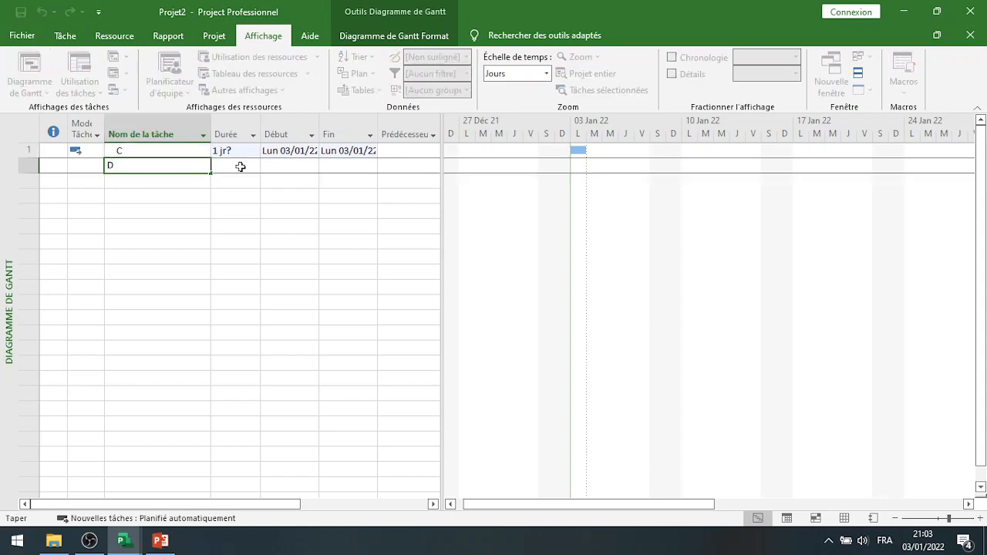
left_click(242, 165)
- Set the duration of task C to 2 days and of task D to 4 days
left_click(245, 151)
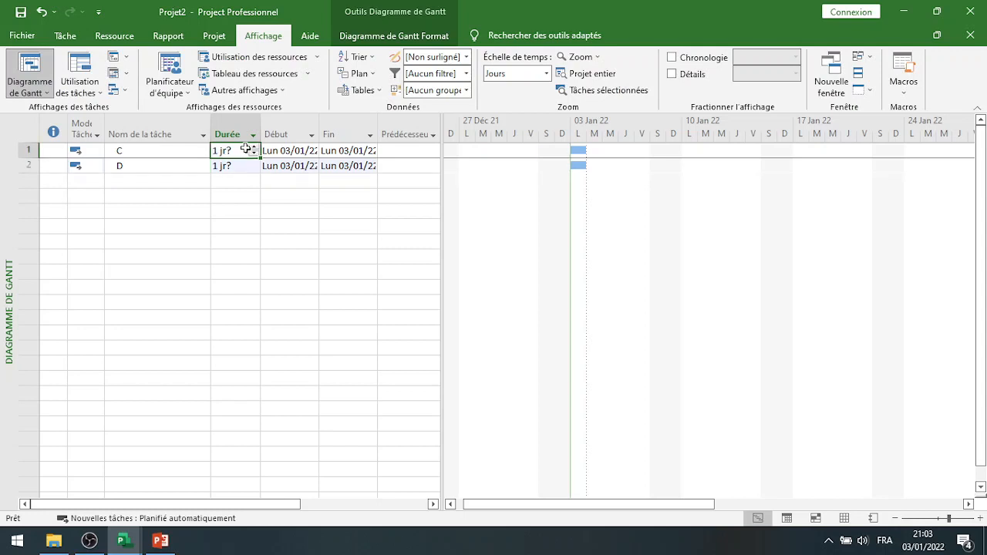
left_click(253, 148)
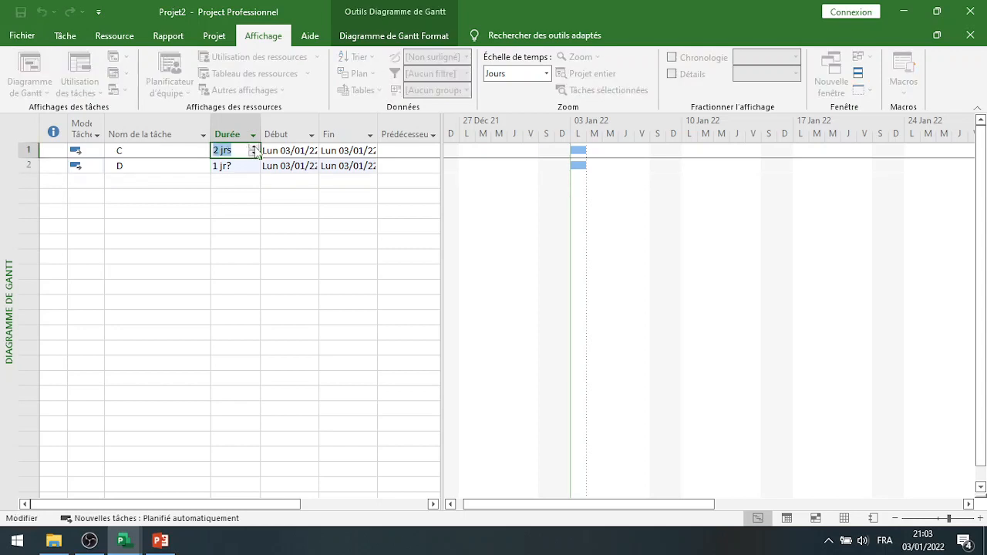
left_click(241, 166)
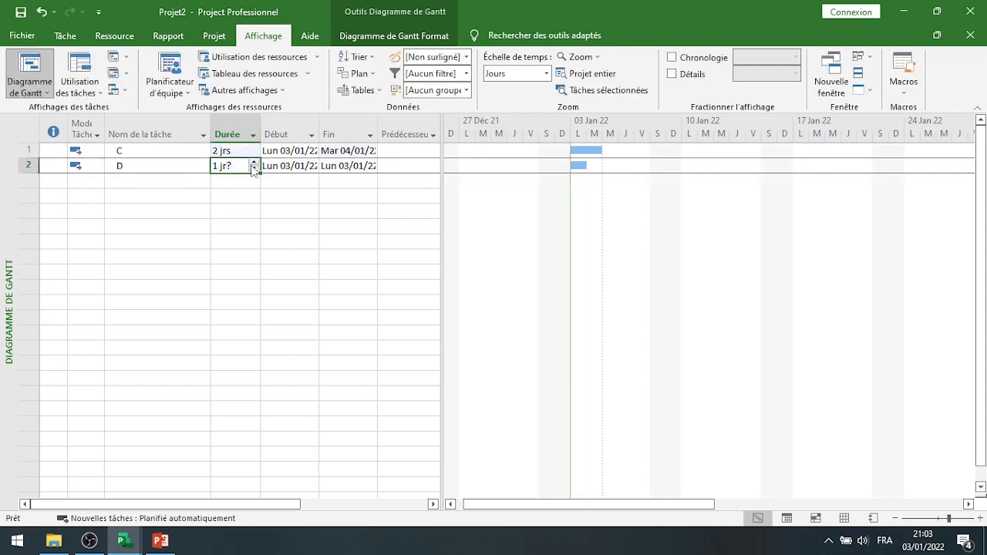
left_click(253, 163)
left_click(253, 163)
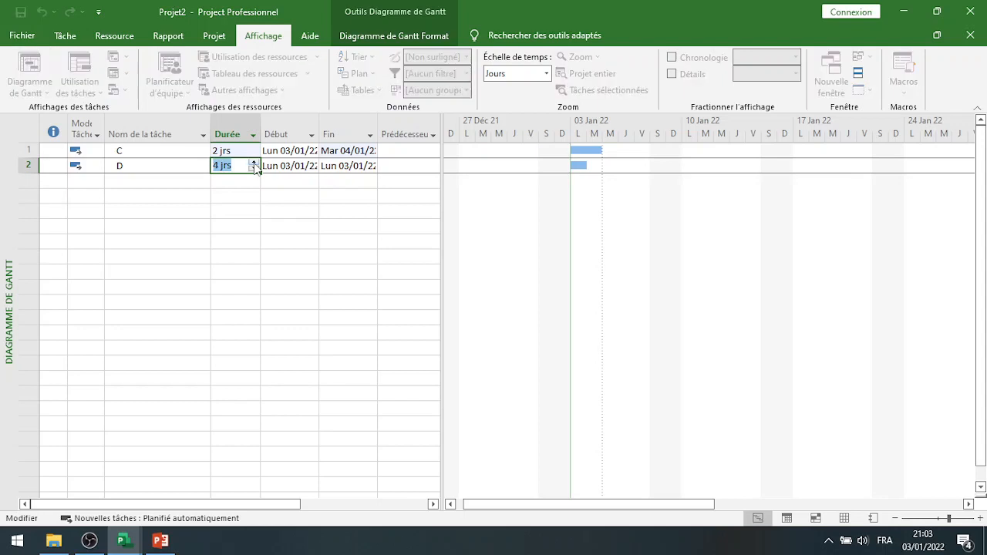
- Make task C the predecessor of task D with a finish-to-start link and 1-day lead (1FD-1 jr)
left_click(392, 168)
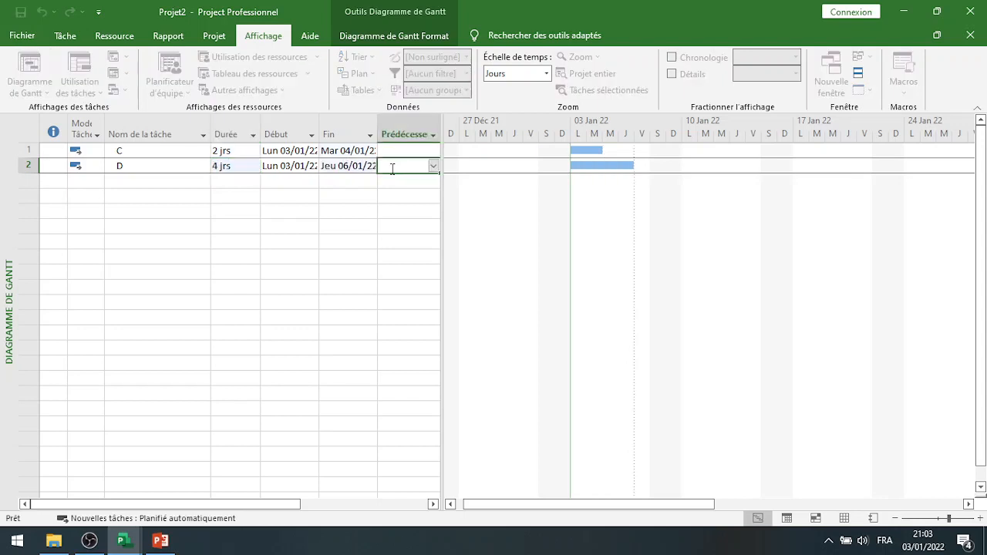
left_click(393, 166)
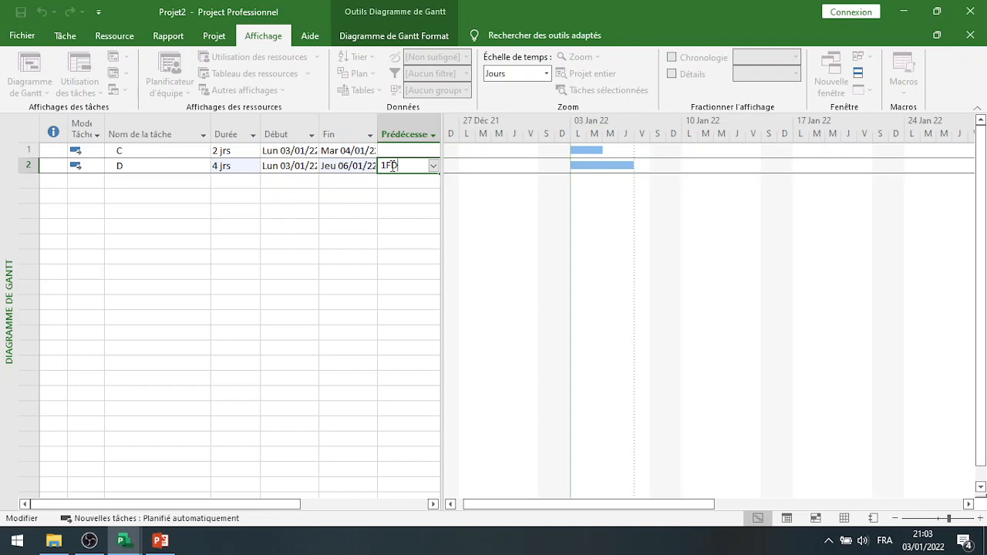
key("Return")
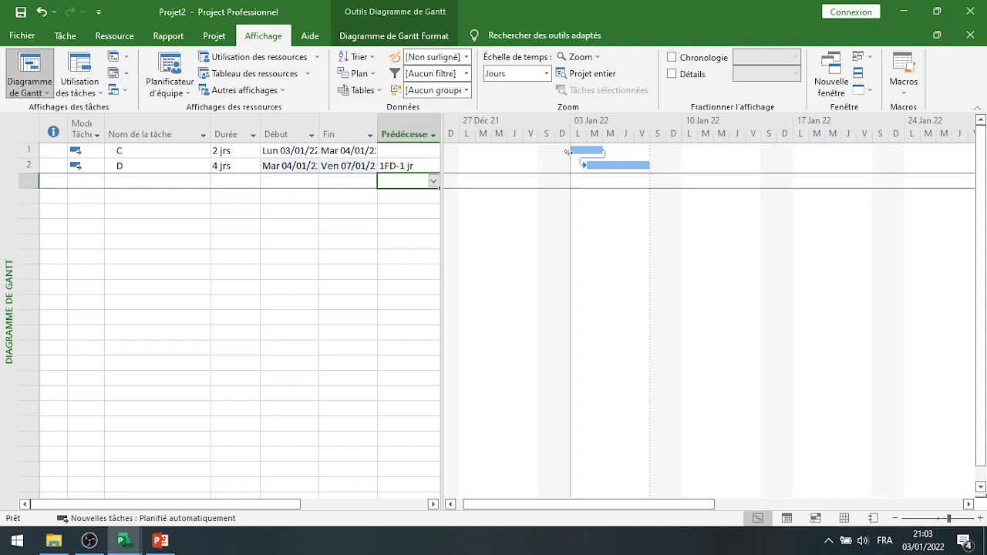
left_click(172, 152)
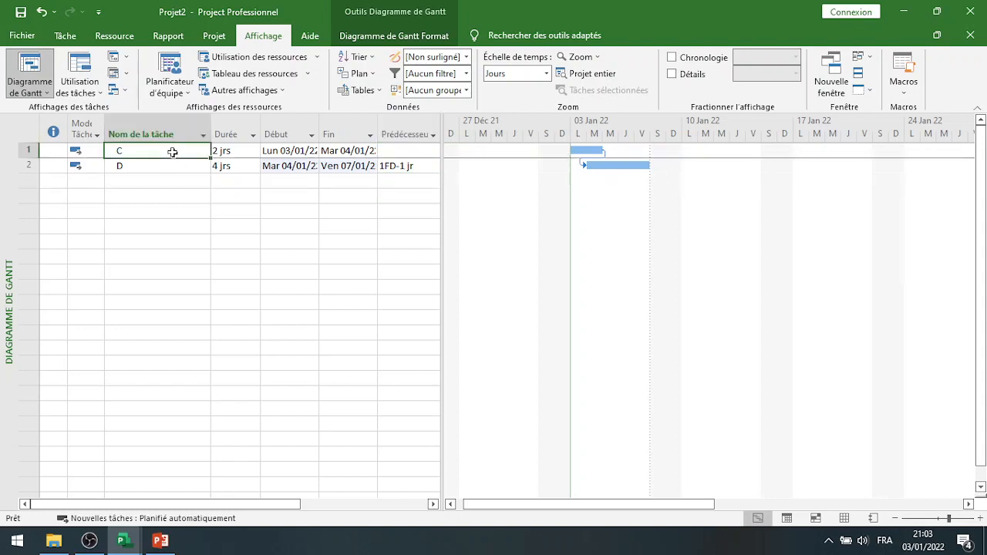
- Save Projet2 in the Bureau folder under the file name P2.mpp
left_click(23, 36)
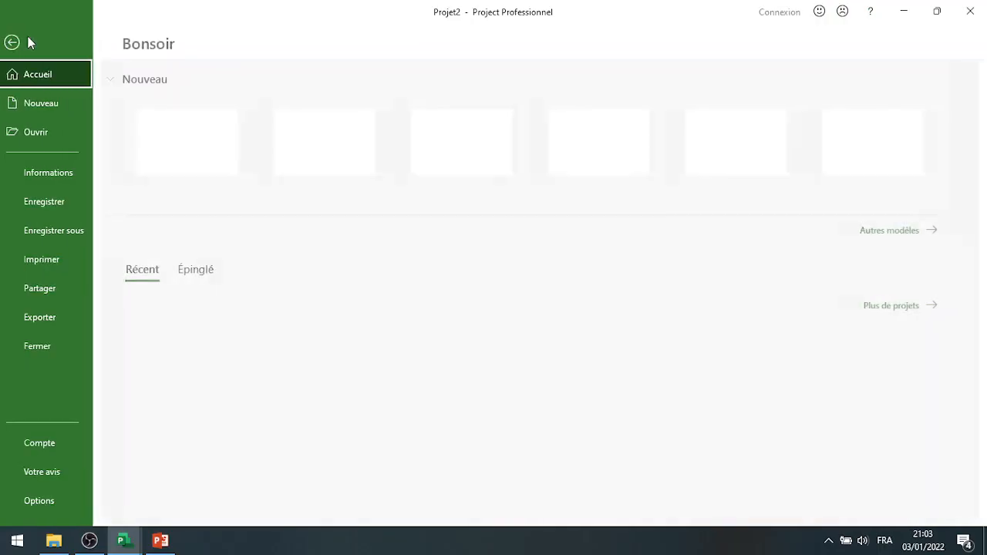
left_click(48, 233)
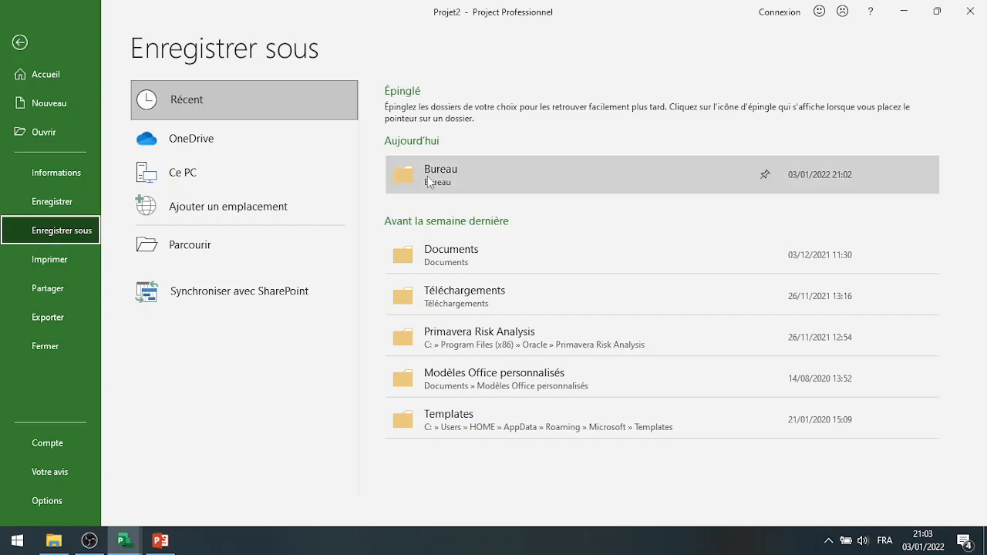
left_click(434, 182)
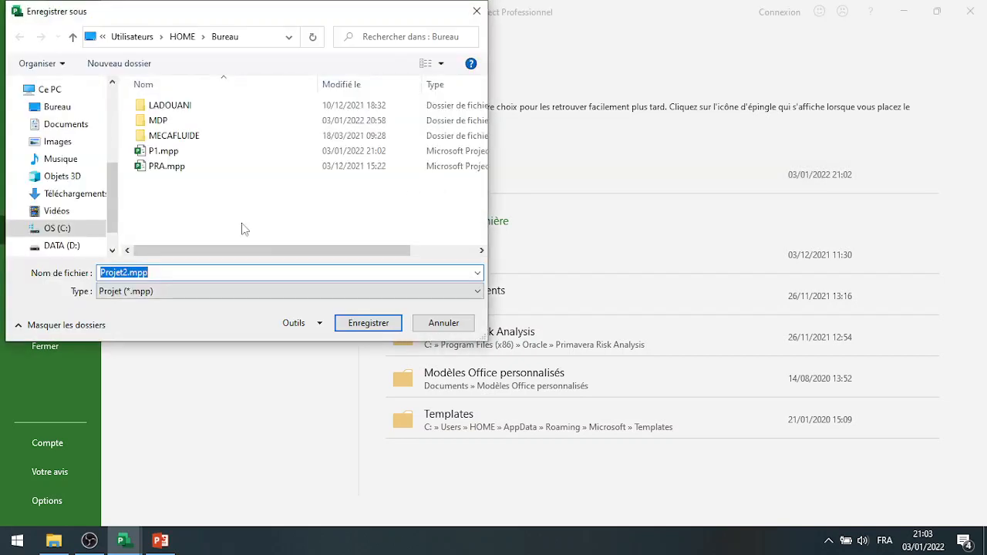
left_click(101, 272)
left_click_drag(101, 273, 127, 269)
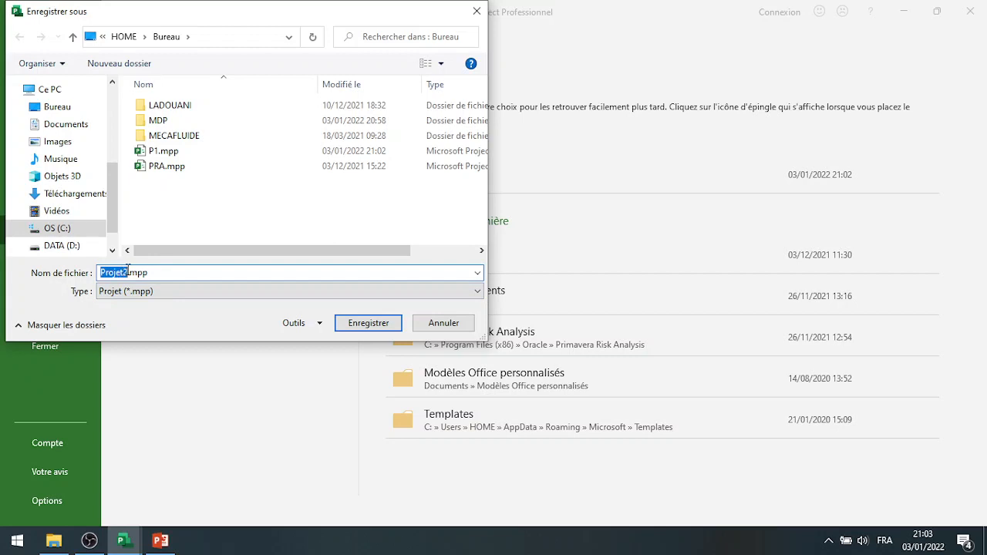
type("P2")
left_click(367, 323)
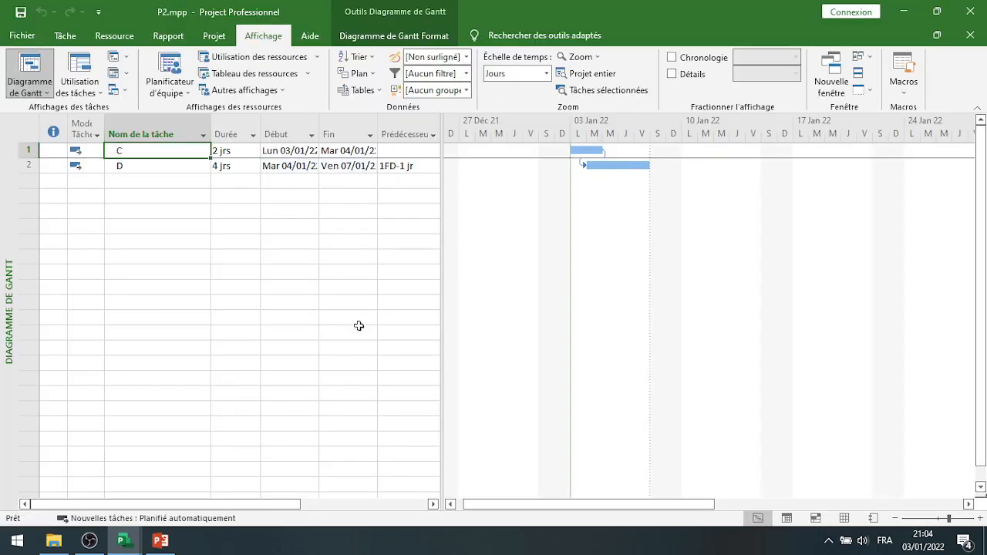
- Switch to the Projet3 project and delete its unnamed task in the first row
mouse_move(124, 543)
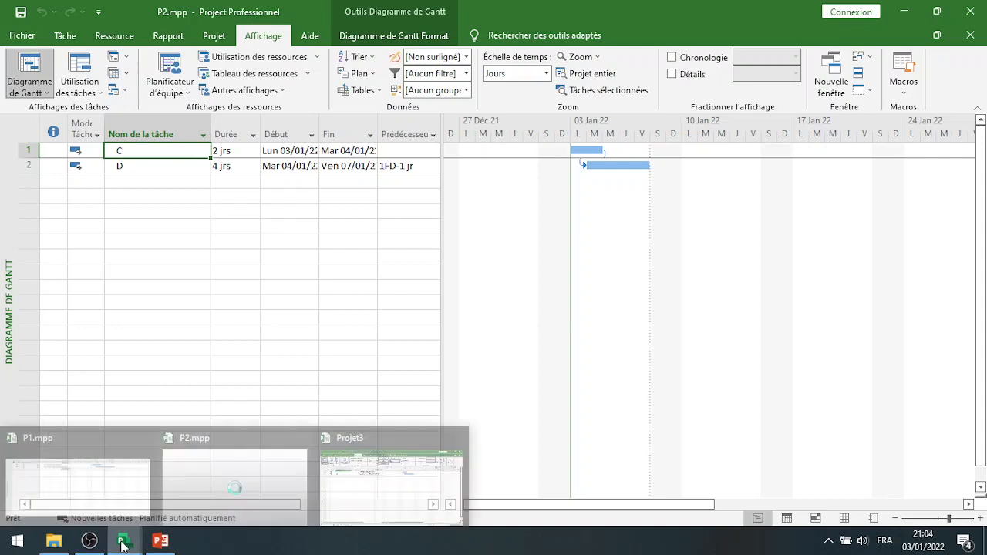
left_click(344, 497)
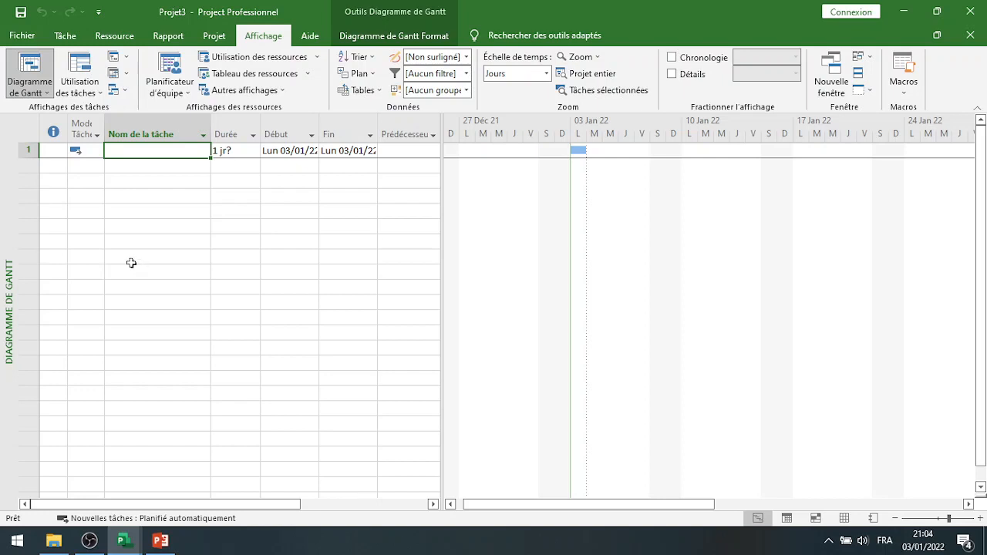
left_click(50, 151)
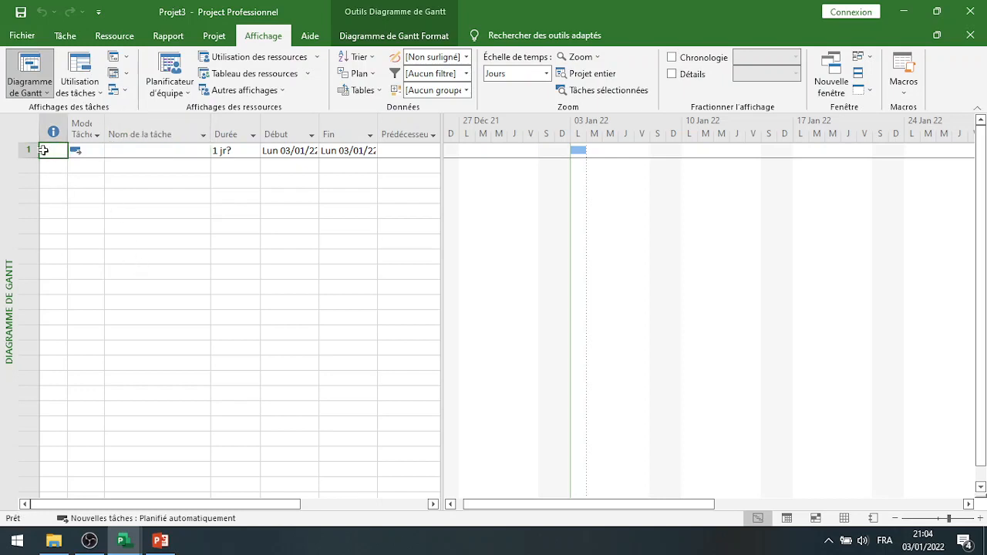
left_click(28, 149)
key("Delete")
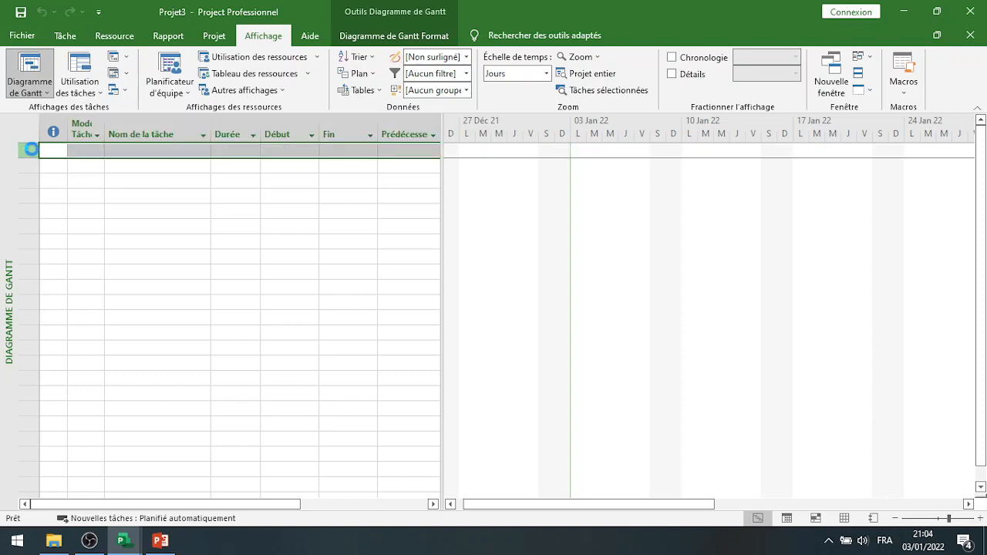
- Display Projet3 in the resource sheet view (Tableau des ressources)
left_click(43, 91)
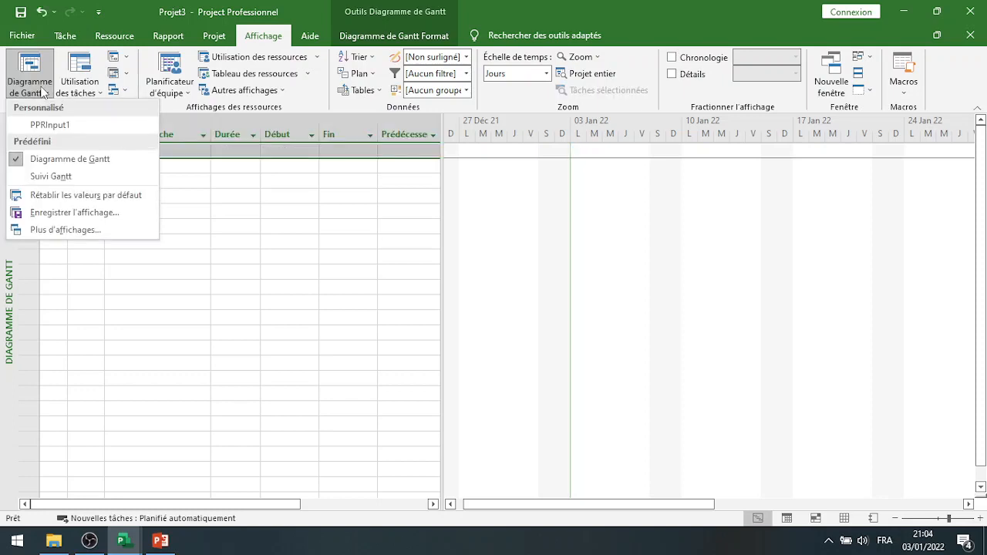
left_click(74, 230)
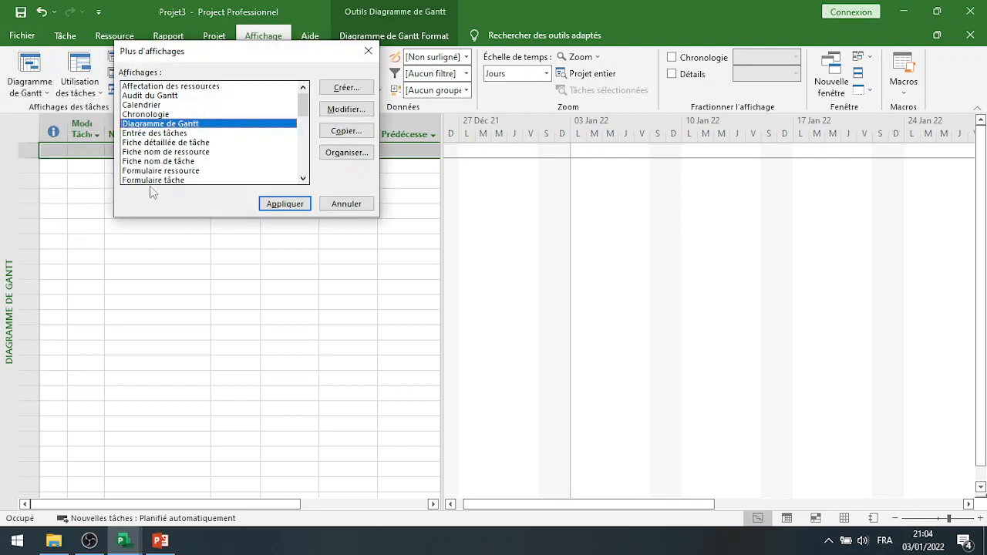
left_click(305, 156)
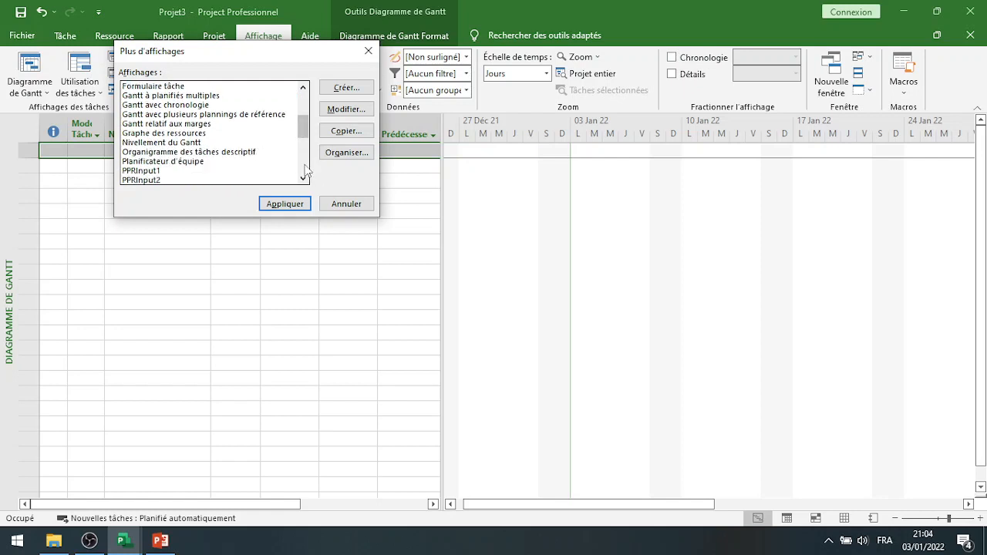
scroll(305, 170, "down", 5)
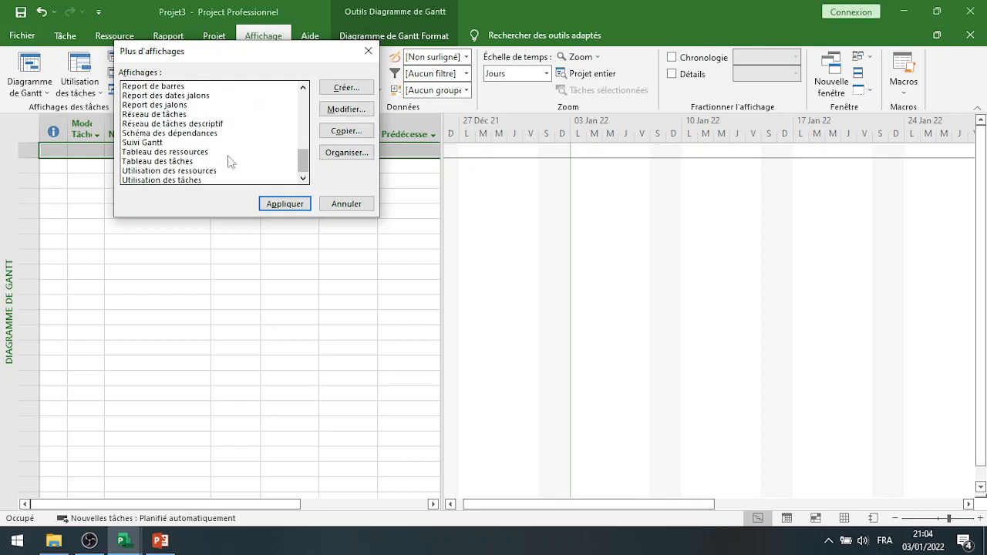
left_click(205, 153)
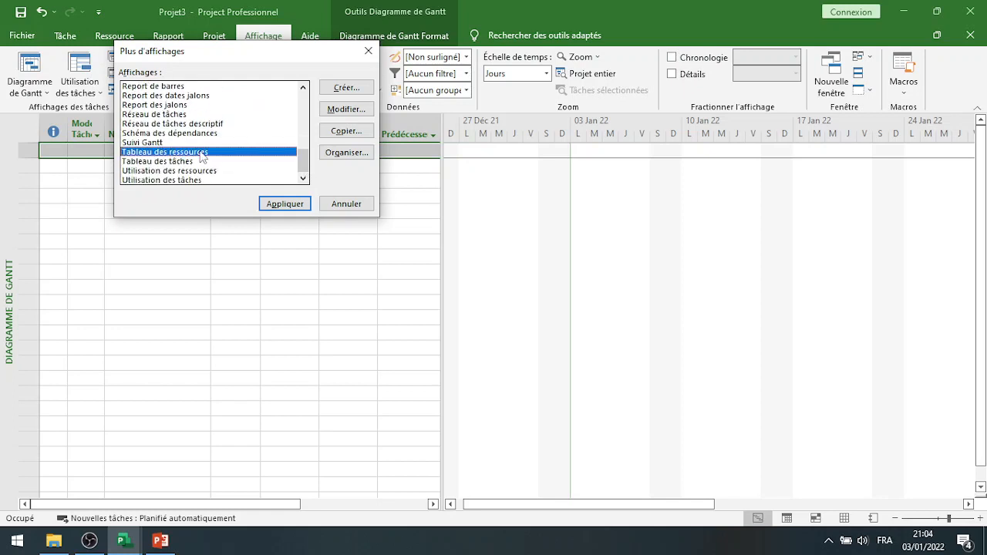
left_click(284, 204)
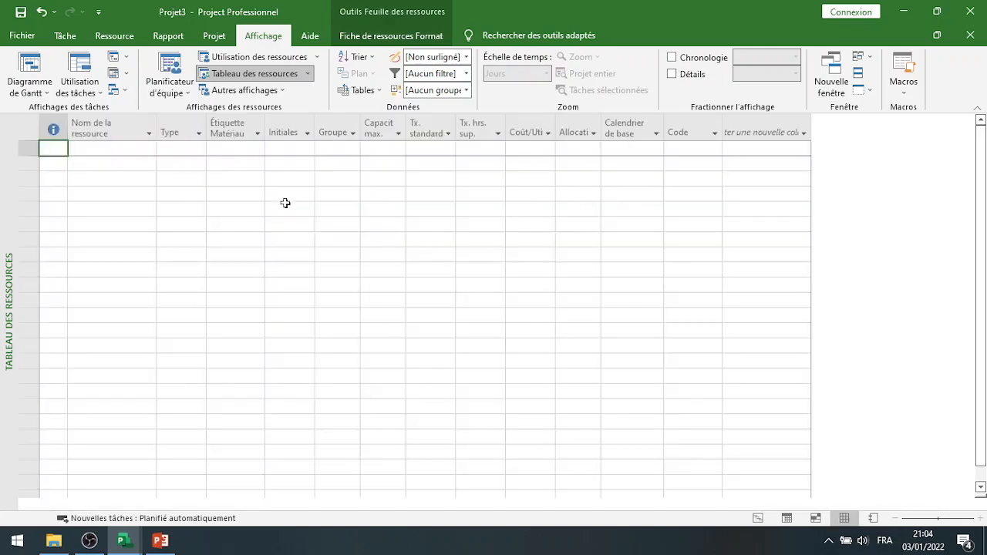
- Add a resource named AGENT in the first row and set its maximum capacity to 2
left_click(144, 151)
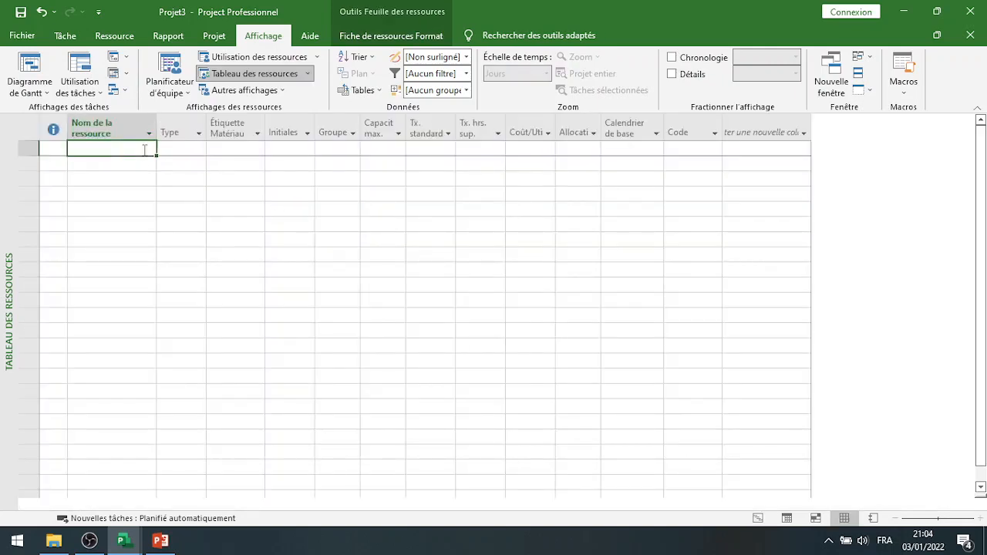
type("AGENT")
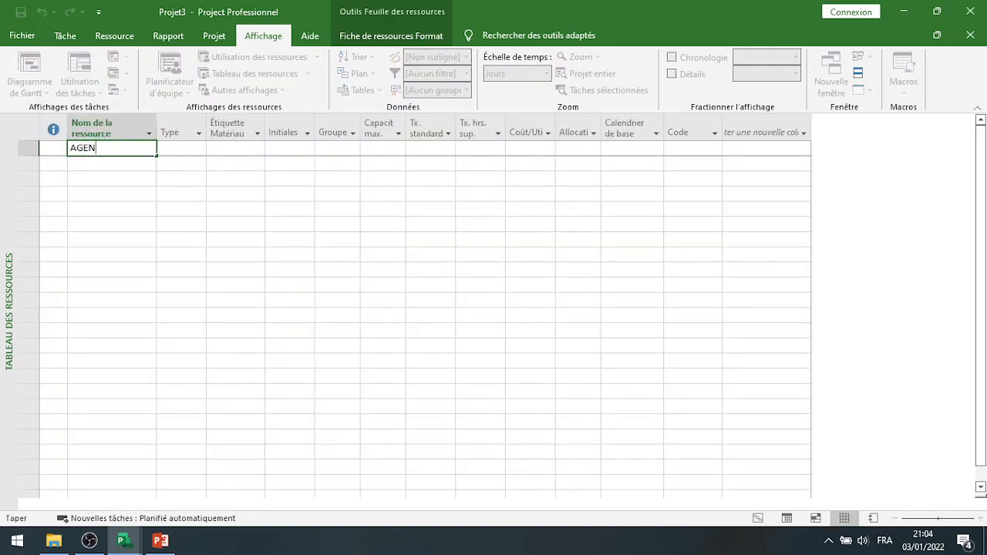
left_click(383, 149)
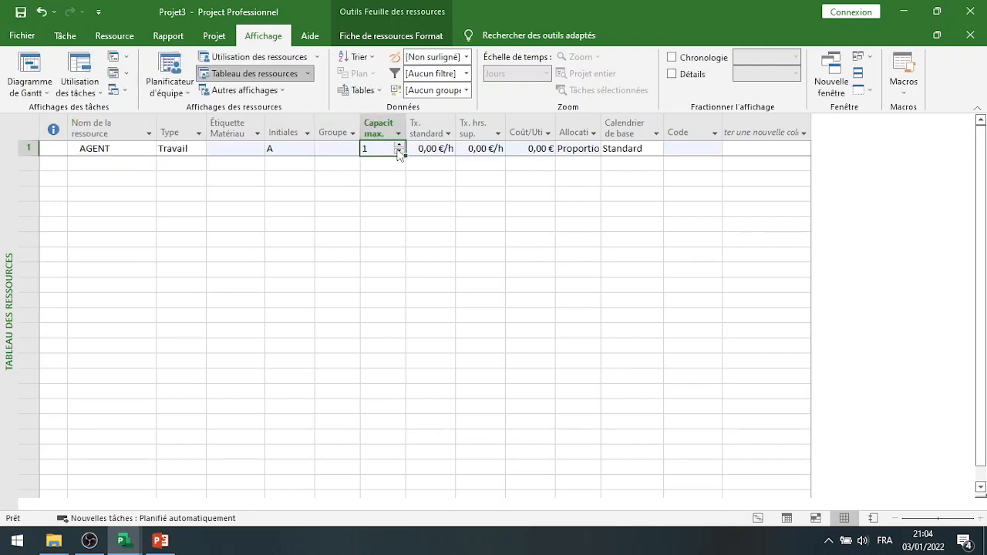
left_click(399, 145)
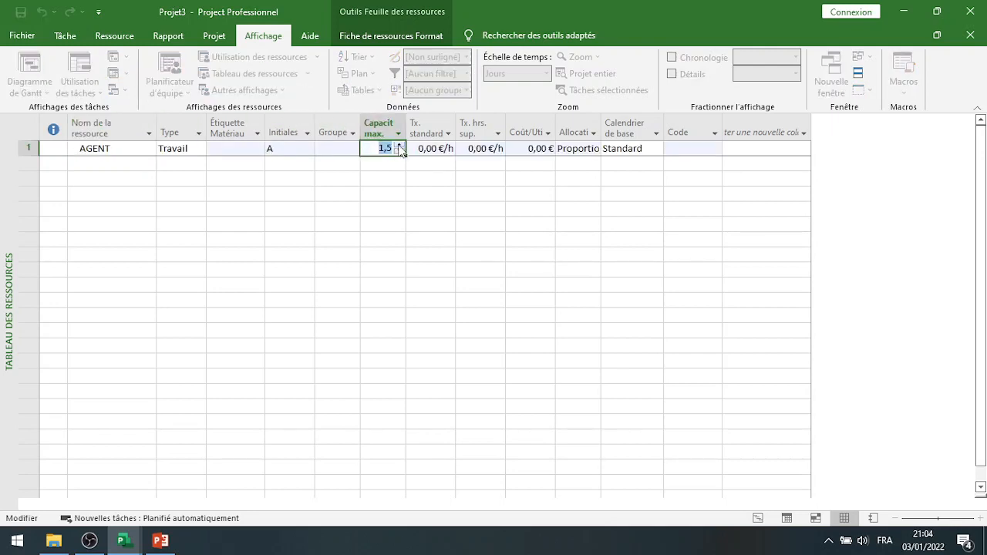
left_click(399, 145)
left_click(417, 149)
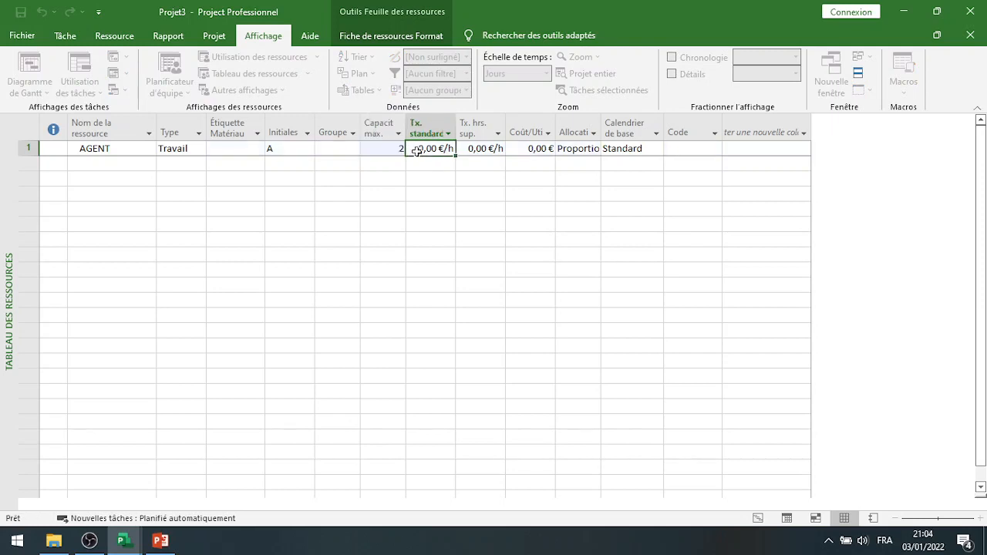
left_click(387, 151)
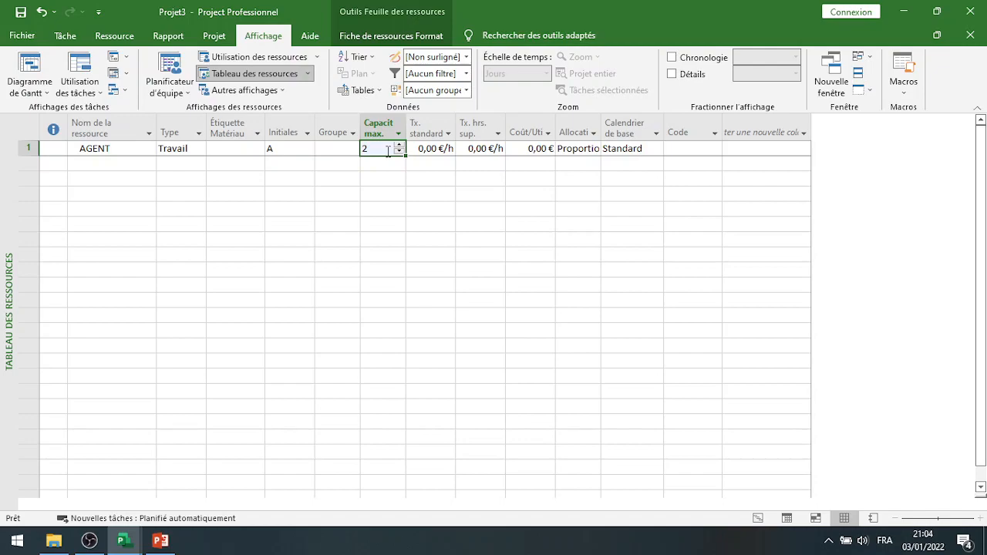
- Save Projet3 in the Bureau folder under the file name RESSOUCES.mpp
left_click(23, 41)
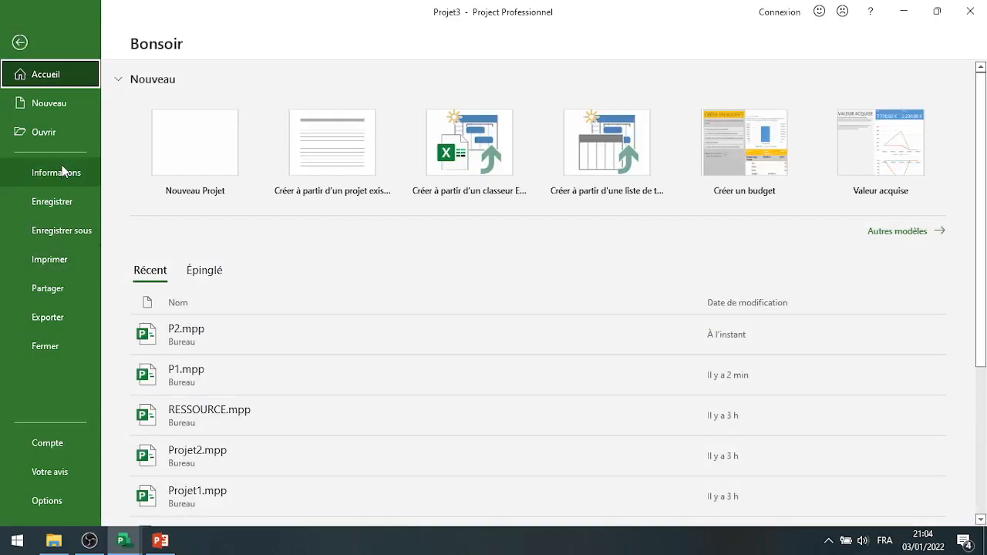
left_click(57, 228)
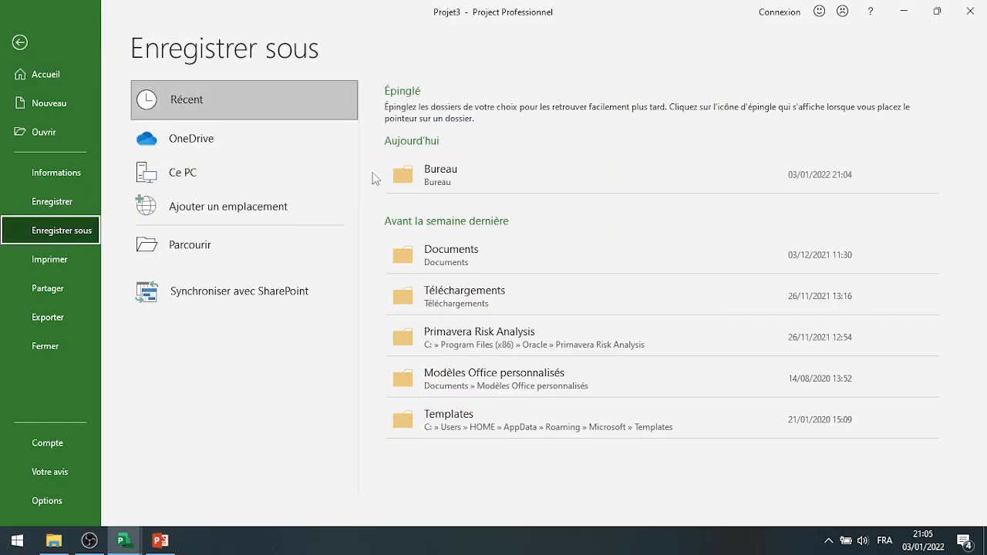
left_click(444, 177)
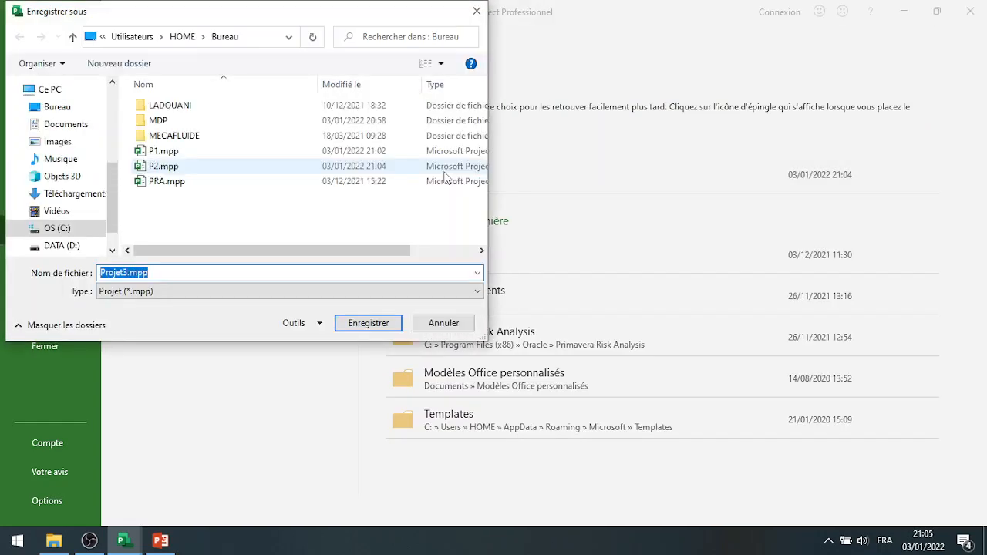
left_click(128, 272)
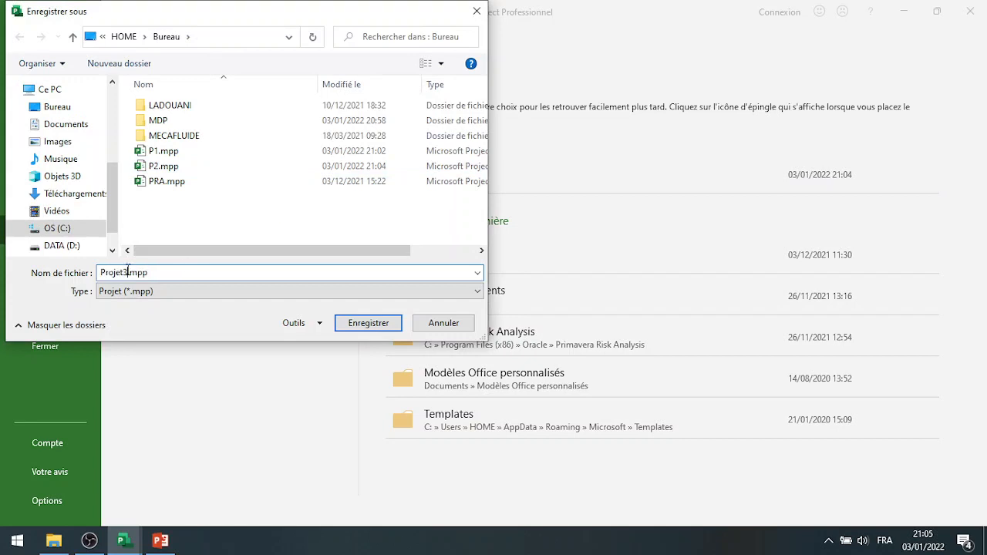
left_click_drag(101, 272, 124, 273)
type("RESSOUCES")
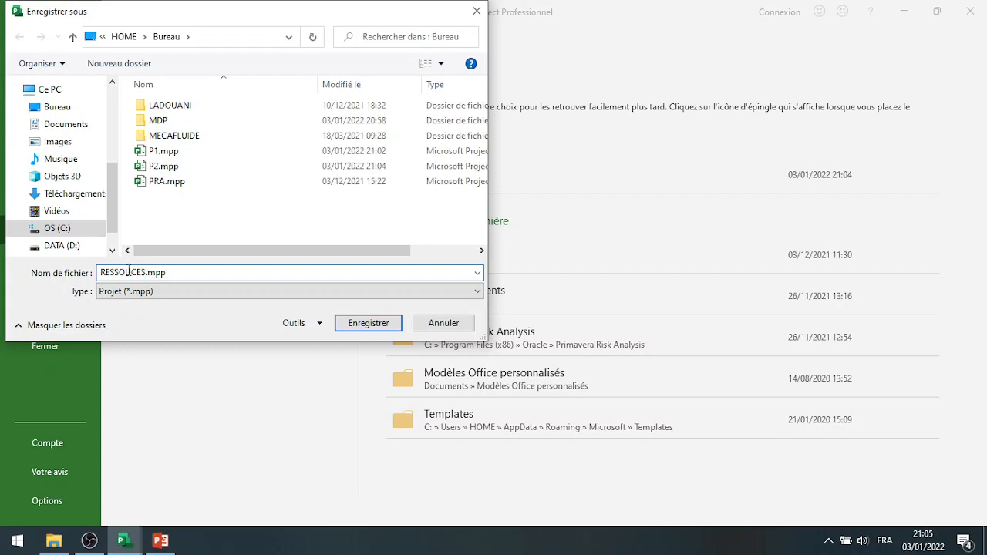
left_click(355, 324)
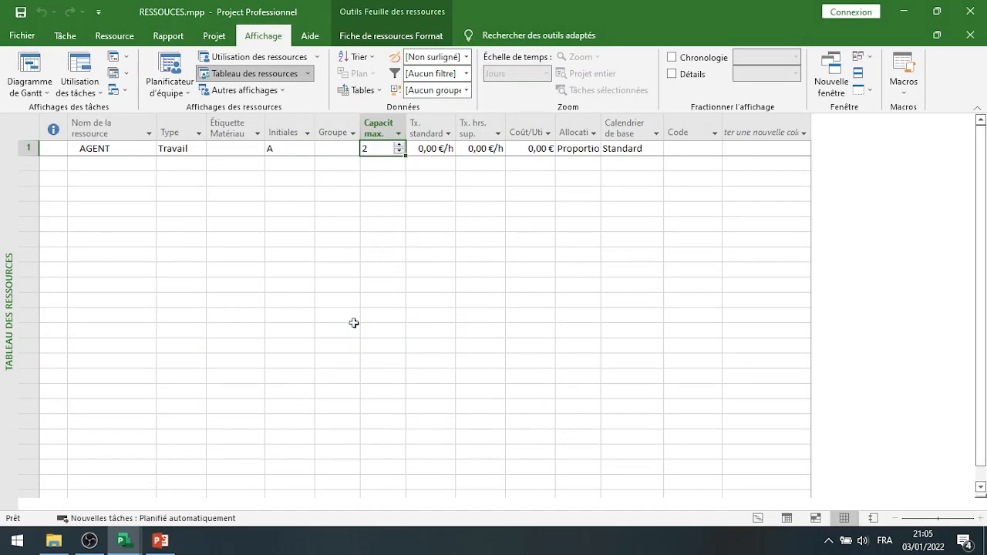
- Review the open projects P1.mpp and P2.mpp in turn, then return to RESSOUCES.mpp
left_click(120, 545)
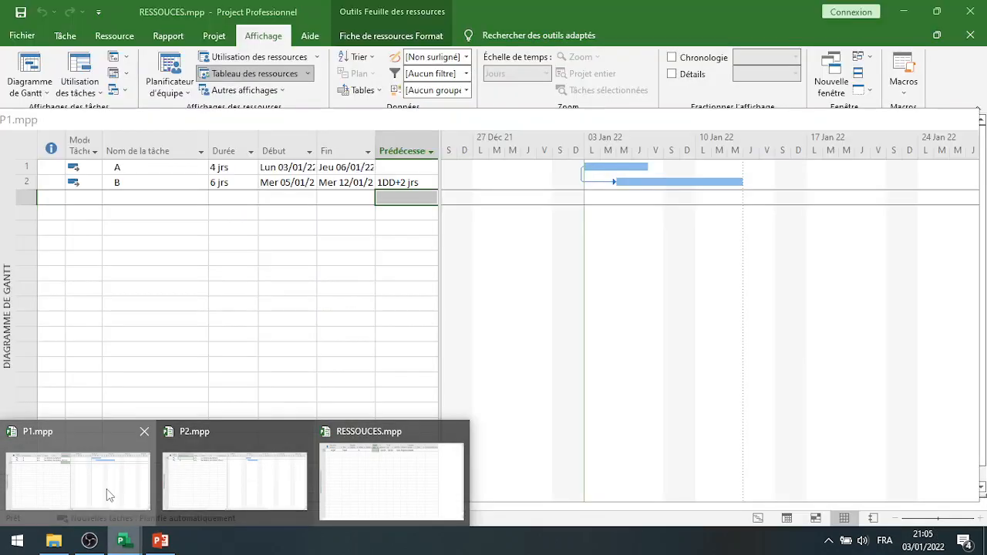
left_click(107, 494)
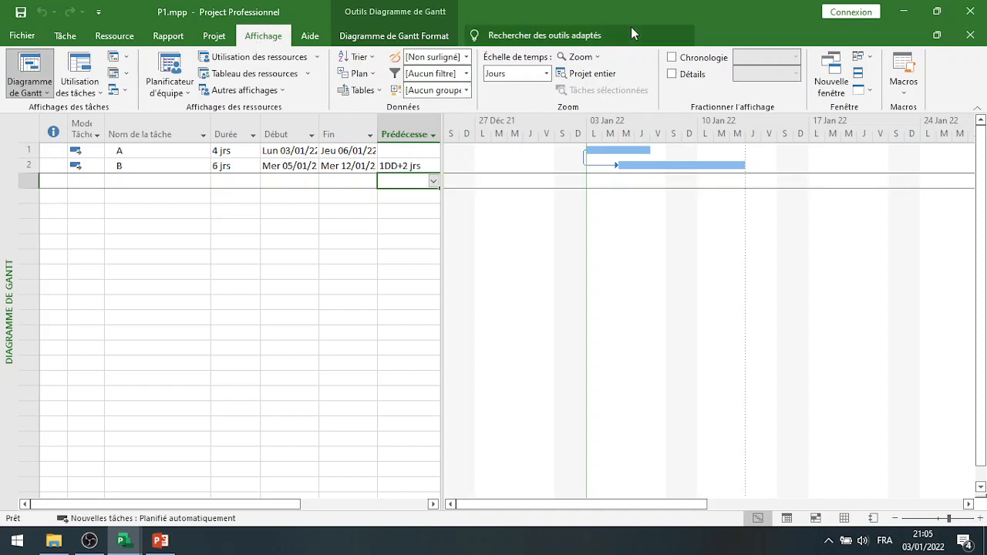
left_click(869, 58)
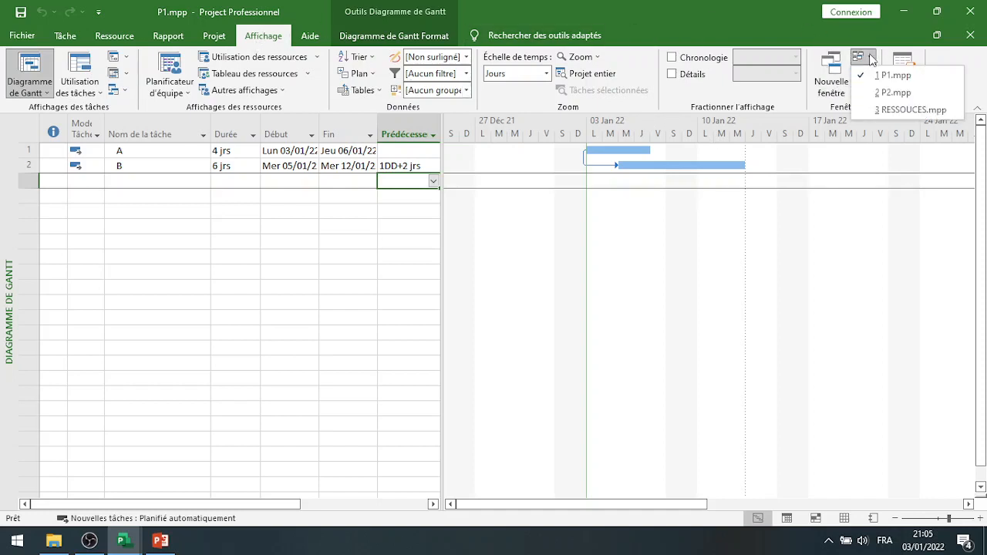
left_click(894, 92)
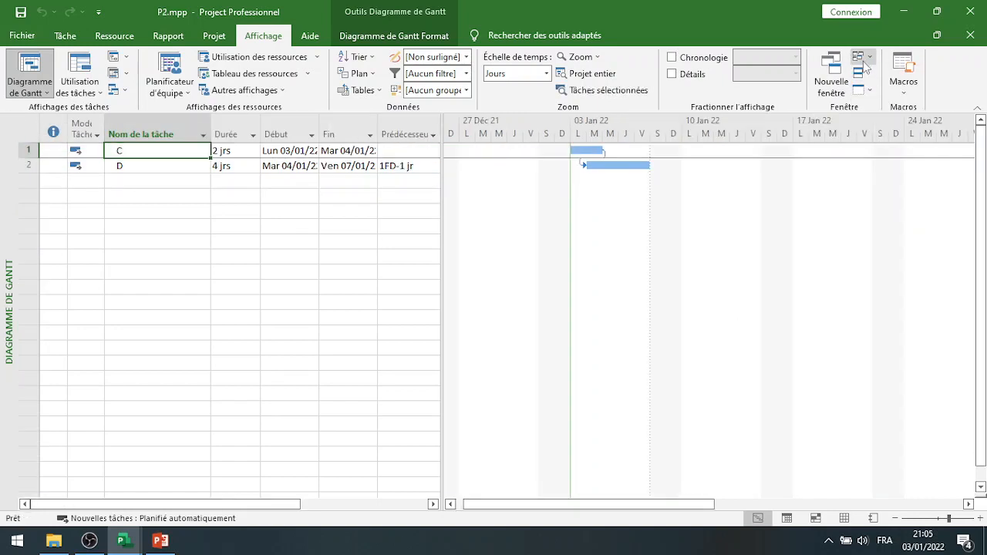
left_click(864, 58)
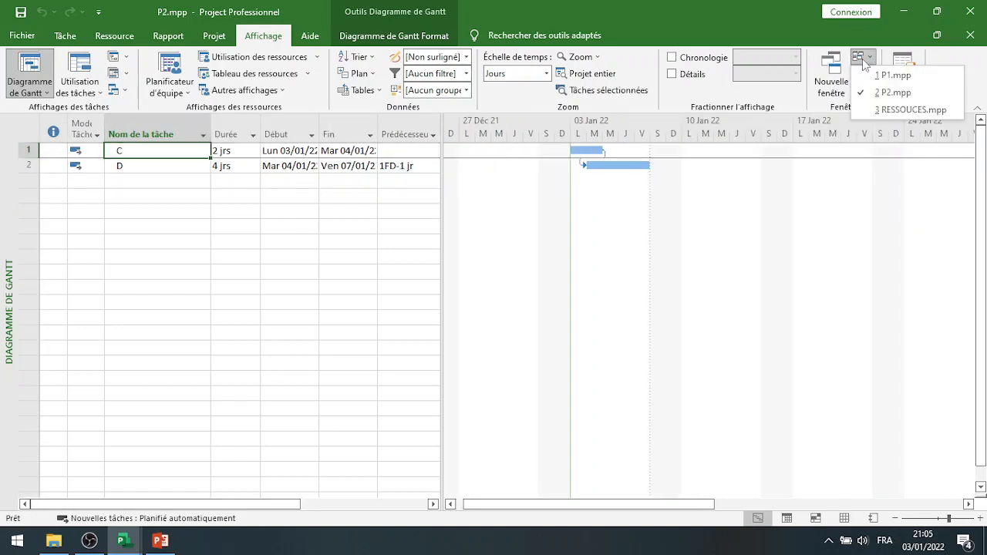
left_click(901, 110)
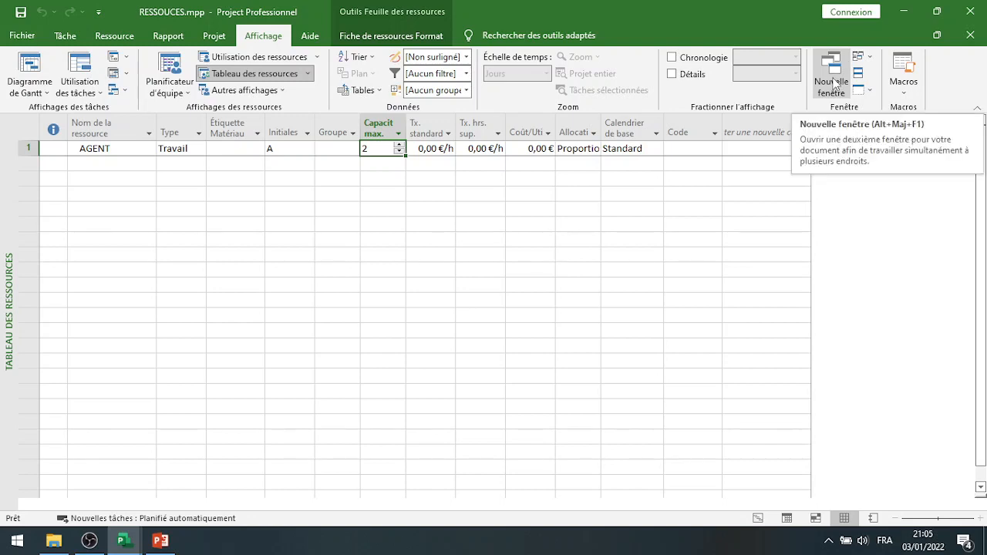
- Combine P1.mpp and P2.mpp into one consolidated project in a new window with the Gantt avec chronologie view
left_click(835, 83)
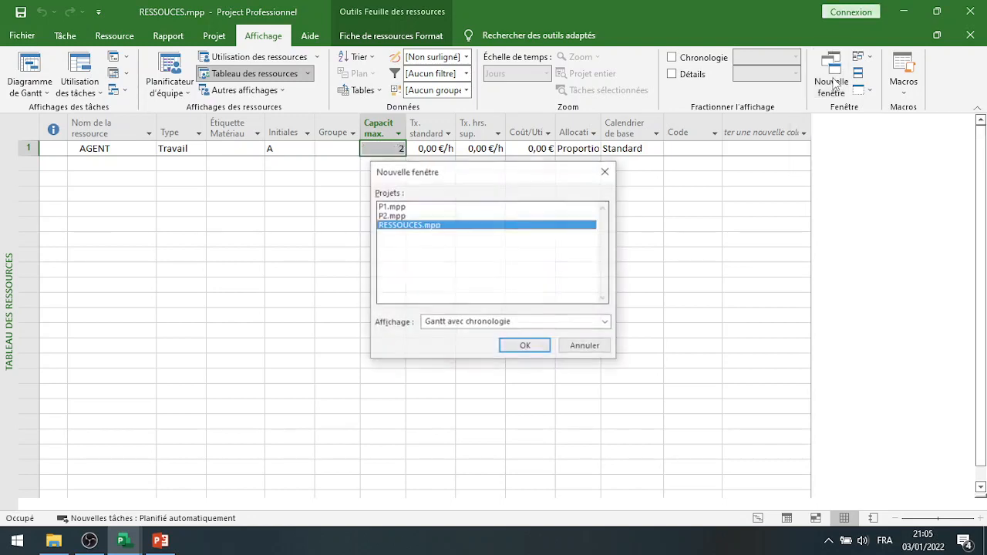
left_click(401, 206)
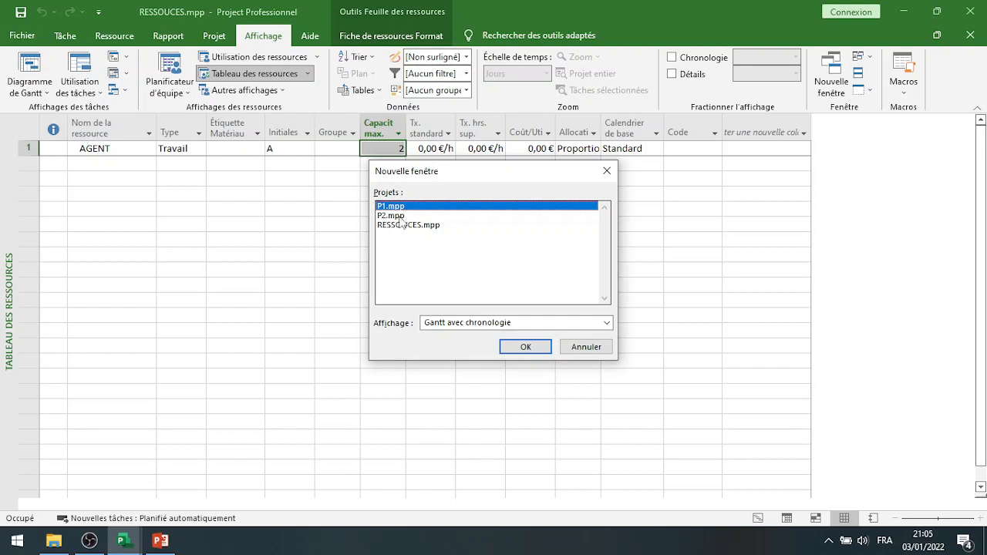
left_click(401, 217, "ctrl")
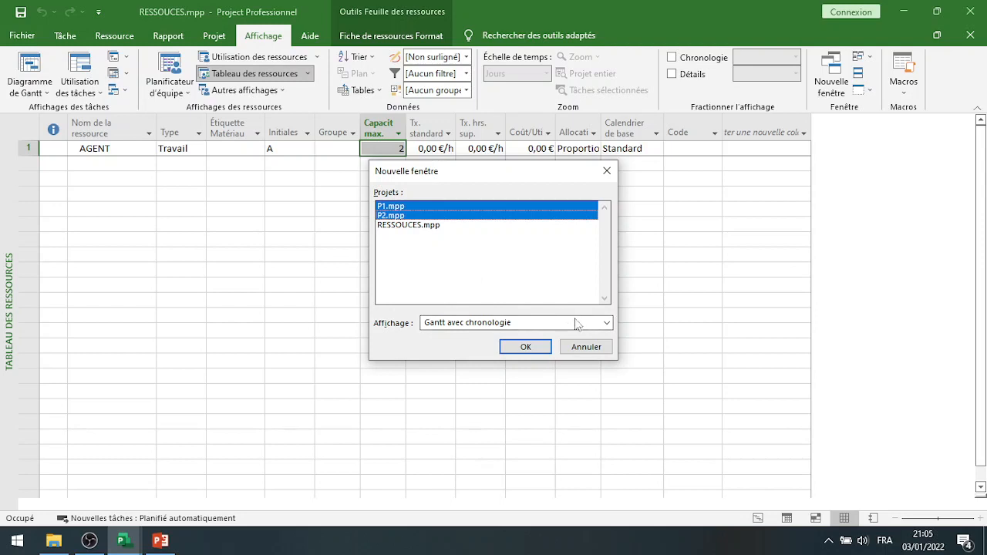
left_click(538, 351)
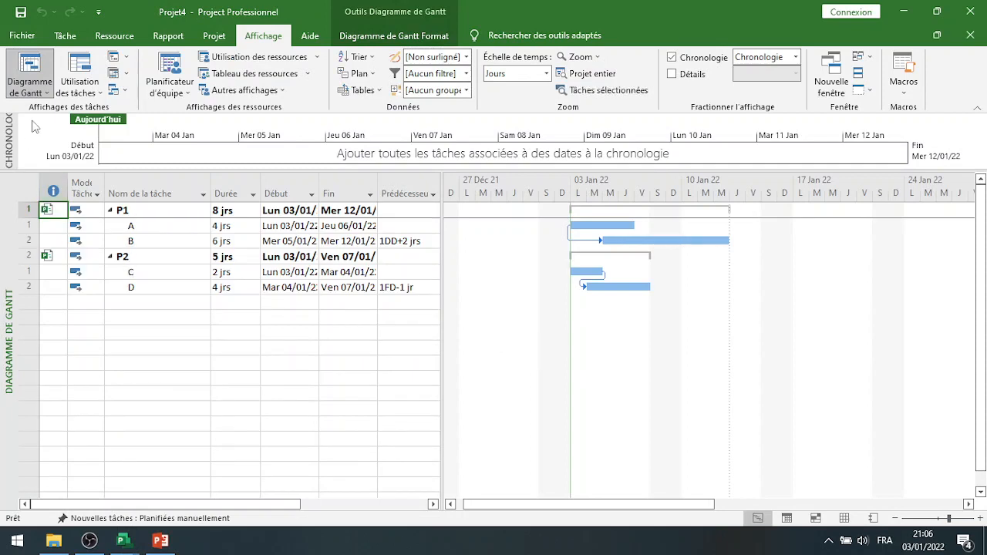
- Save the consolidated project in the Bureau folder as P1 ET P2.mpp, saving the changes in all its subprojects
left_click(21, 38)
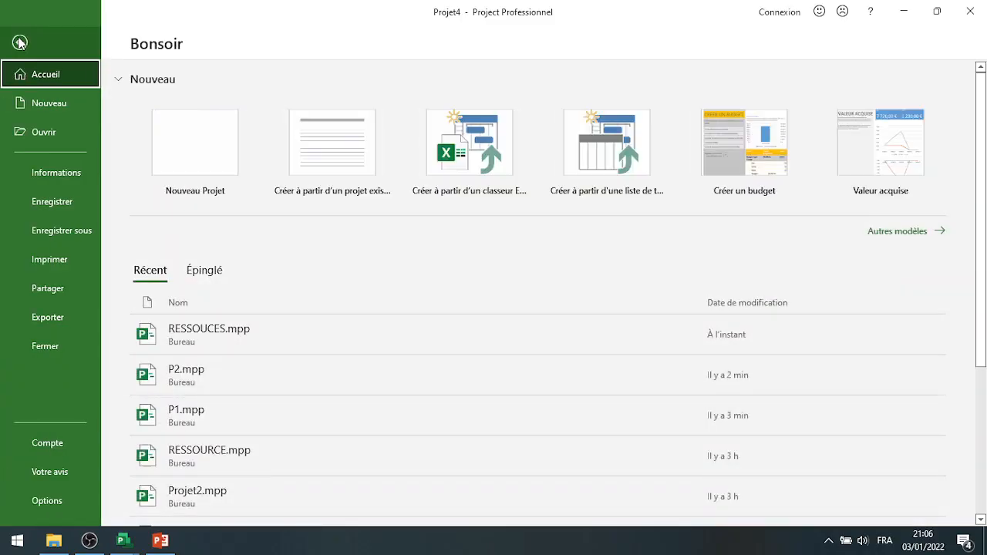
left_click(46, 229)
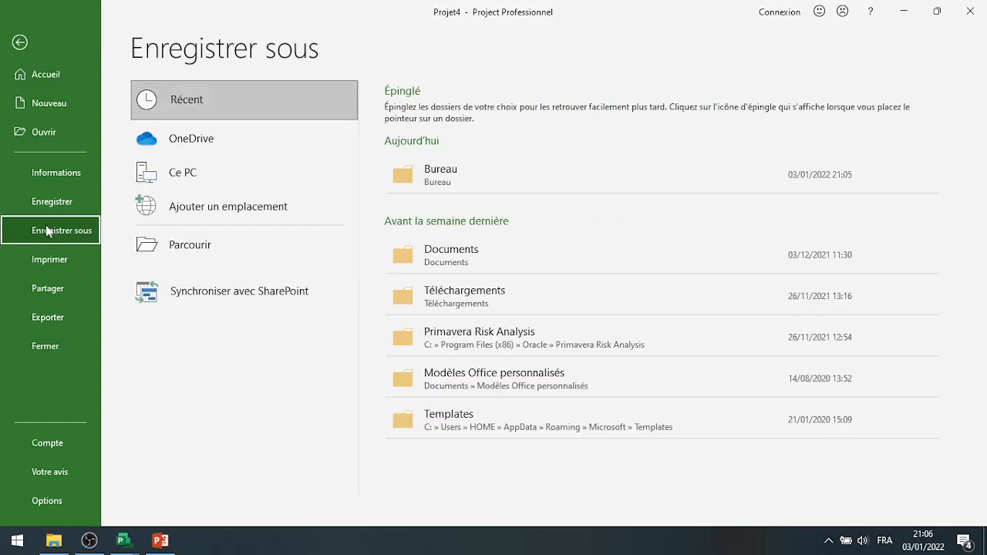
left_click(440, 162)
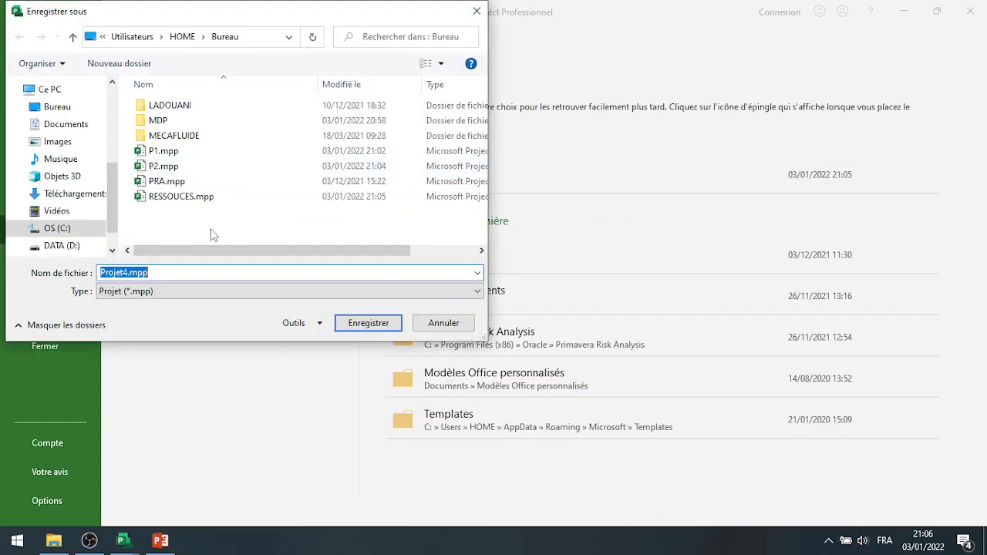
left_click(103, 270)
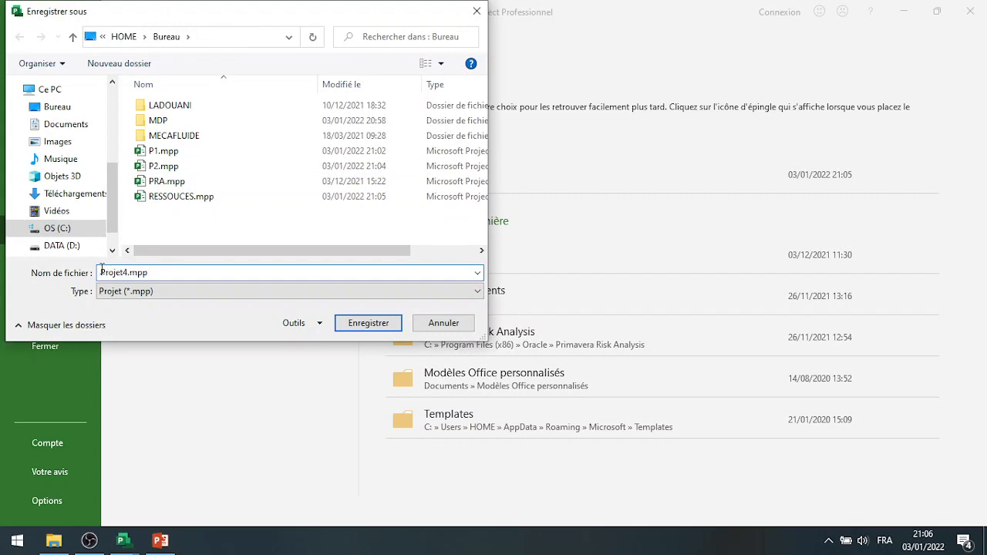
left_click_drag(102, 270, 128, 272)
type("P1 ET P2")
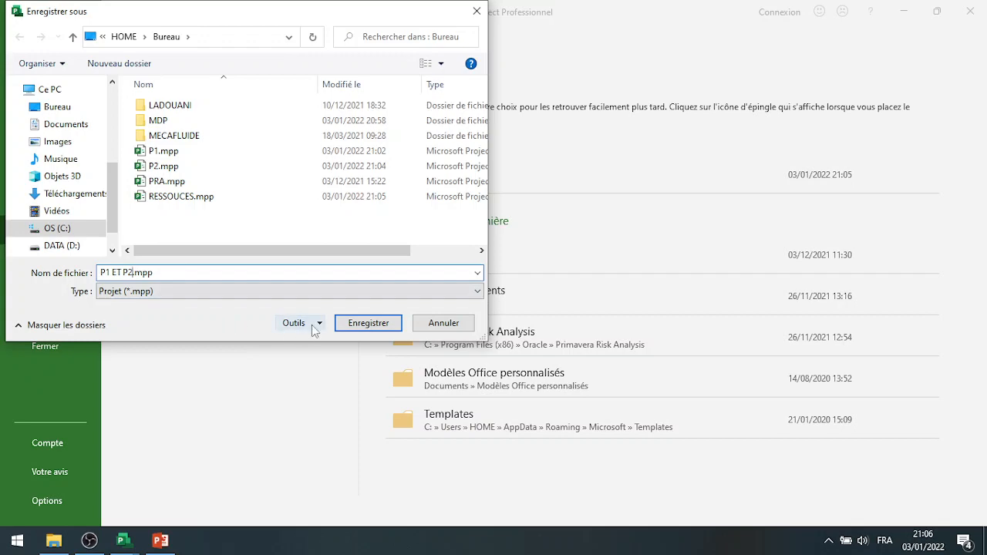
left_click(368, 325)
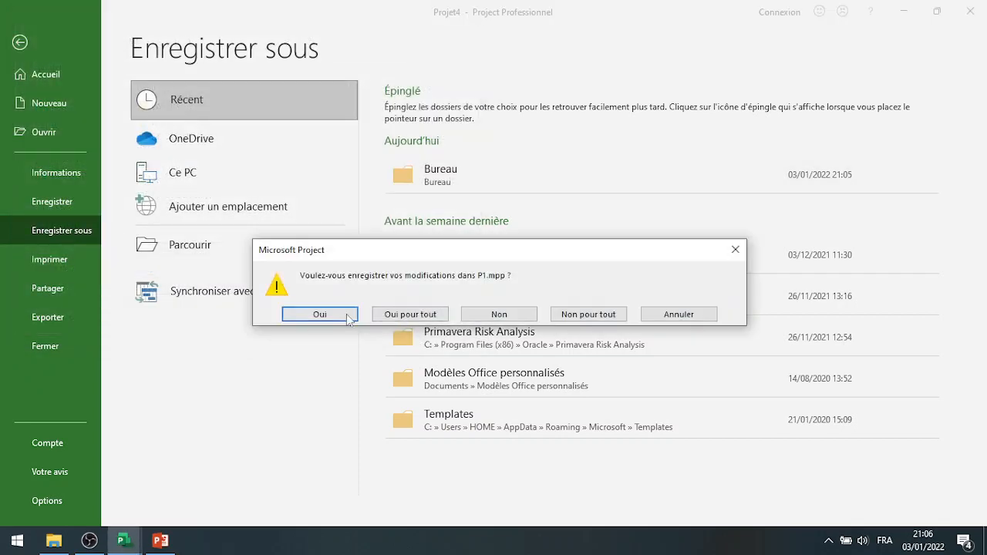
left_click(406, 315)
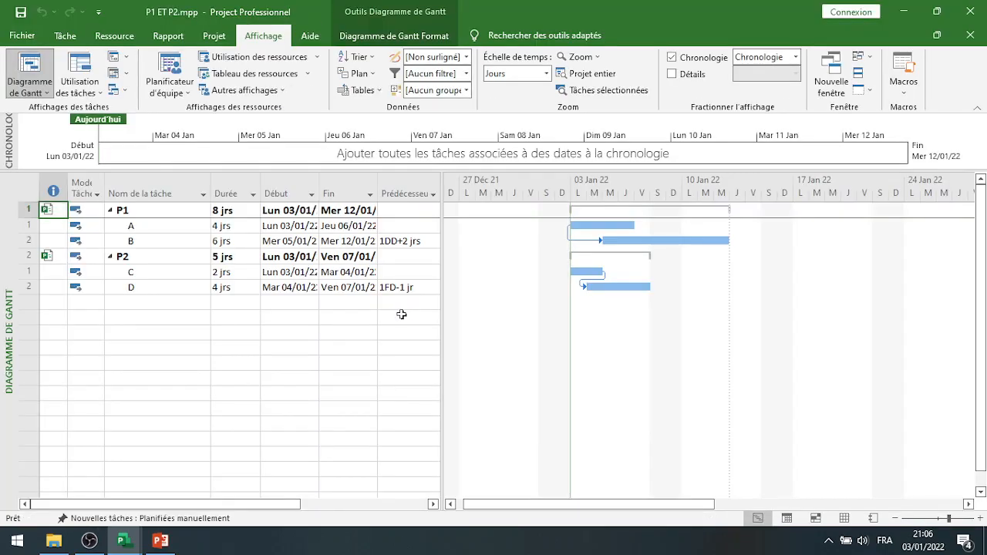
- Review the open files P1.mpp, P2.mpp and RESSOUCES.mpp in turn, then return to P1 ET P2.mpp
left_click(868, 64)
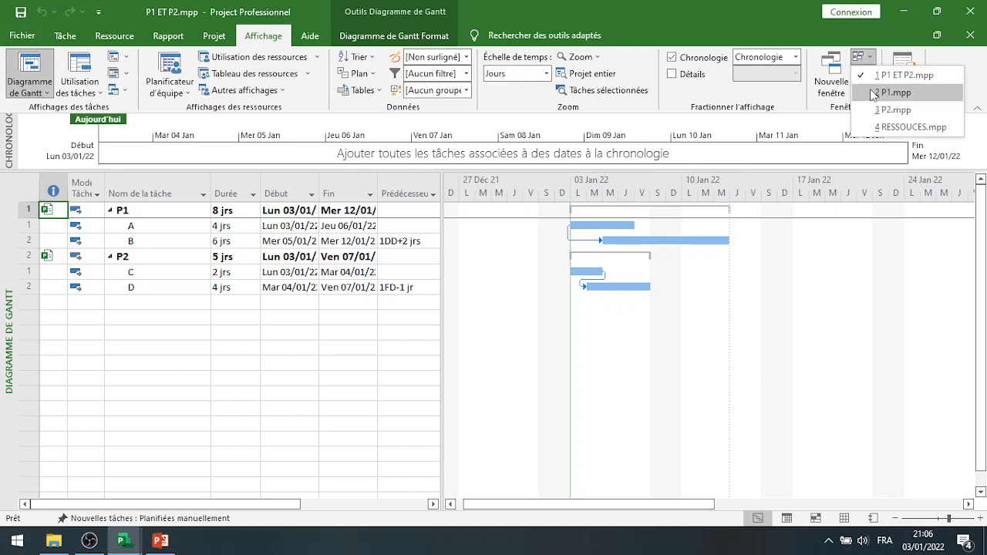
left_click(873, 94)
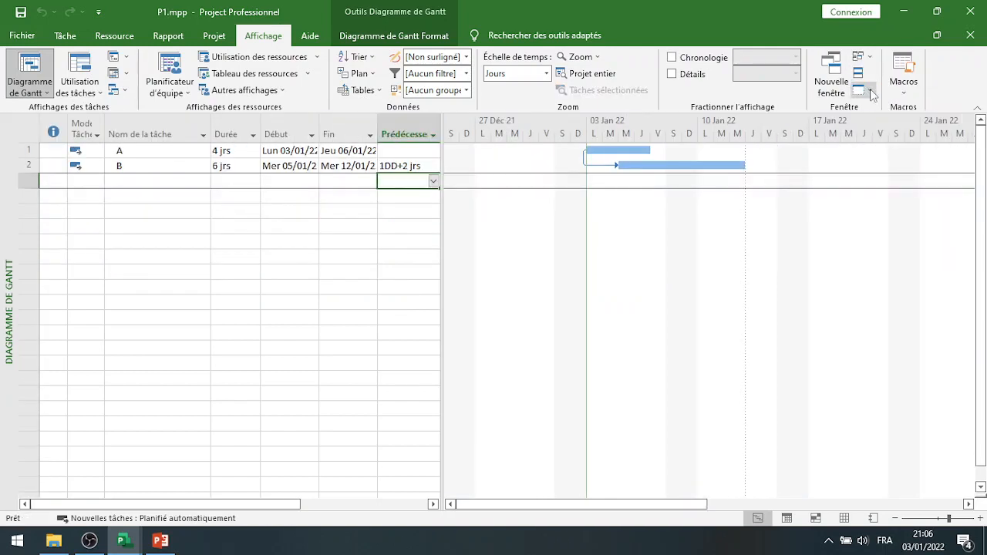
left_click(864, 62)
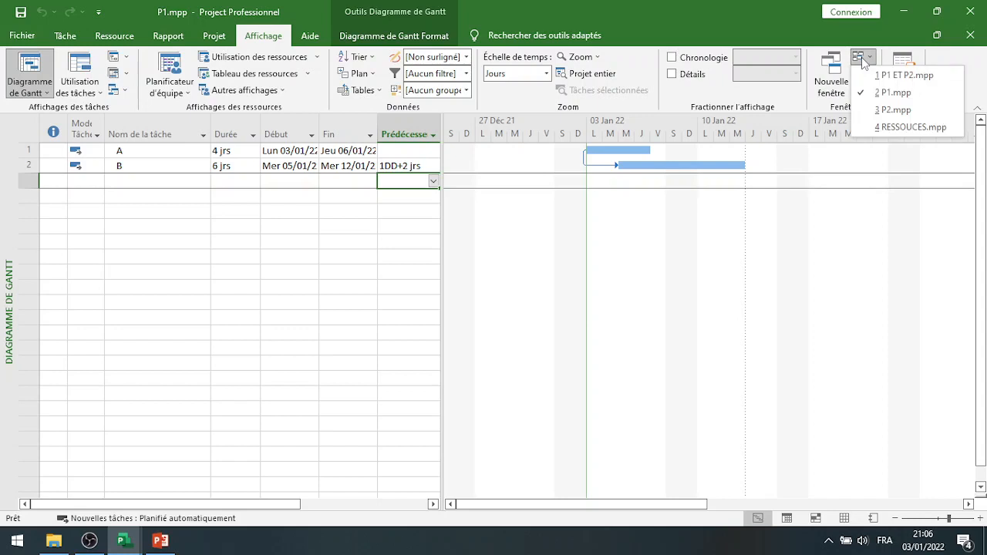
left_click(869, 109)
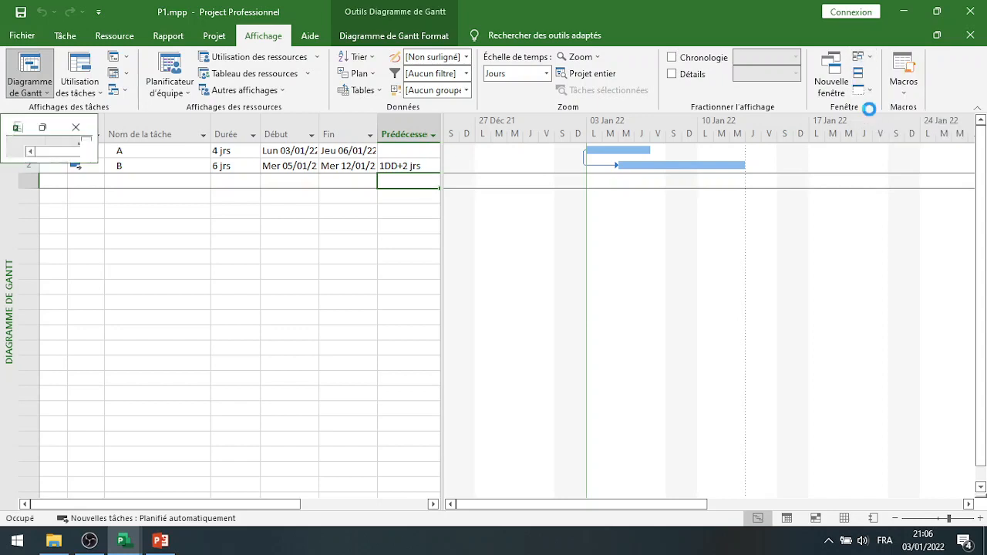
left_click(864, 60)
left_click(871, 129)
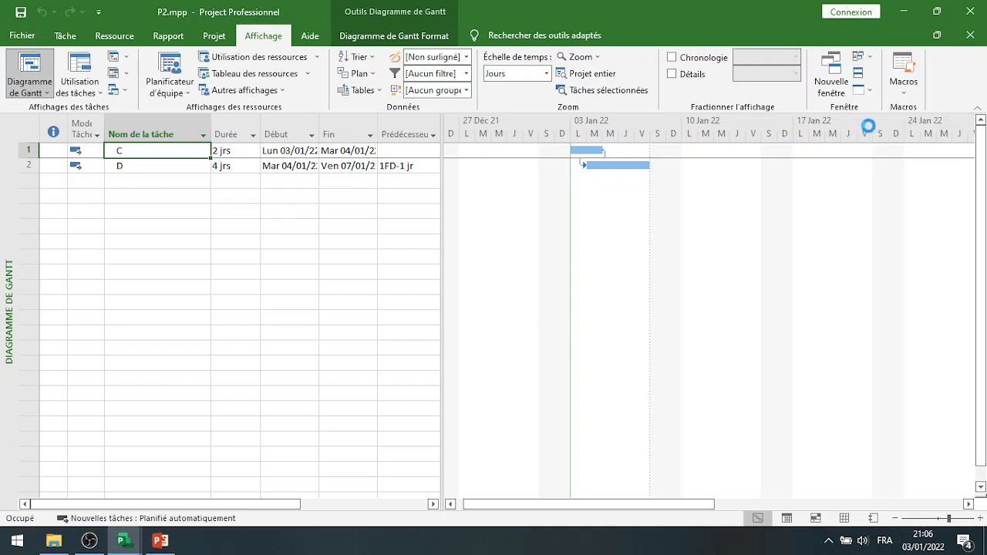
left_click(857, 60)
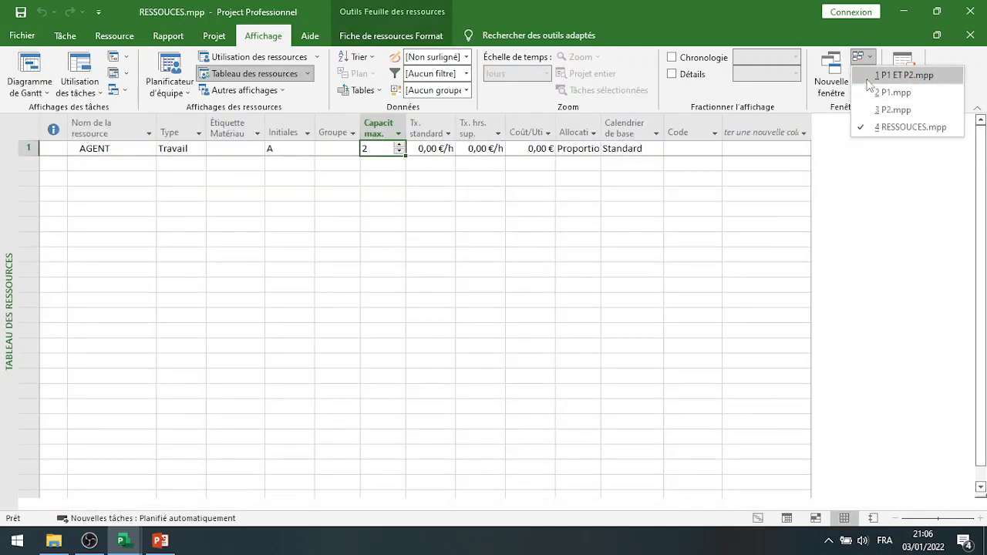
left_click(895, 75)
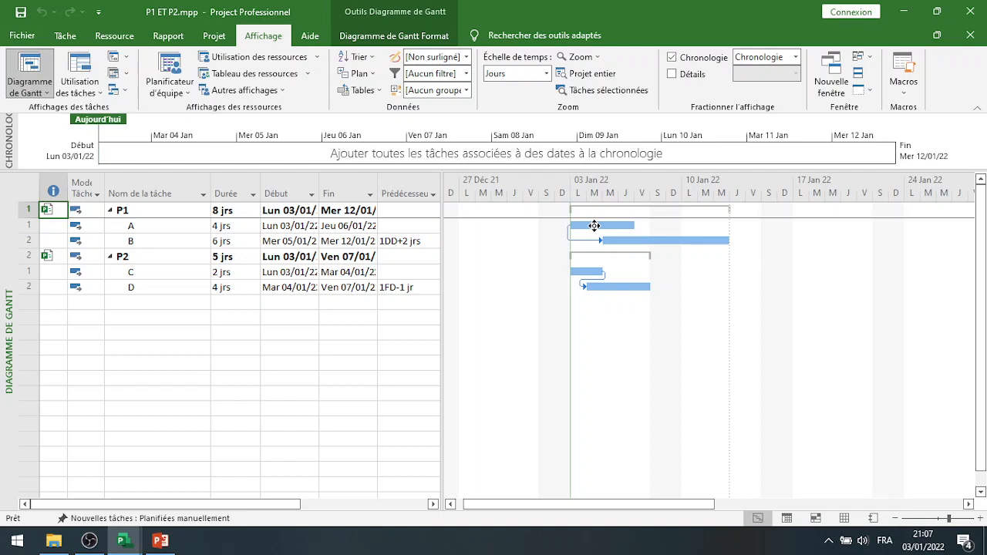
- Link task A of P1 to task C of P2 with a Fin à début (FD) dependency and 0j lag
left_click_drag(594, 226, 591, 270)
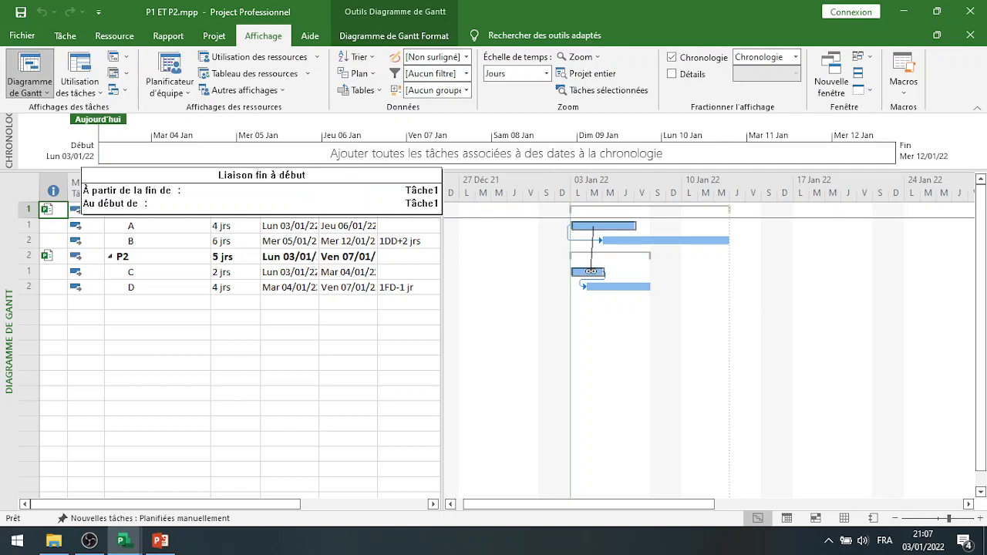
left_click_drag(591, 271, 591, 272)
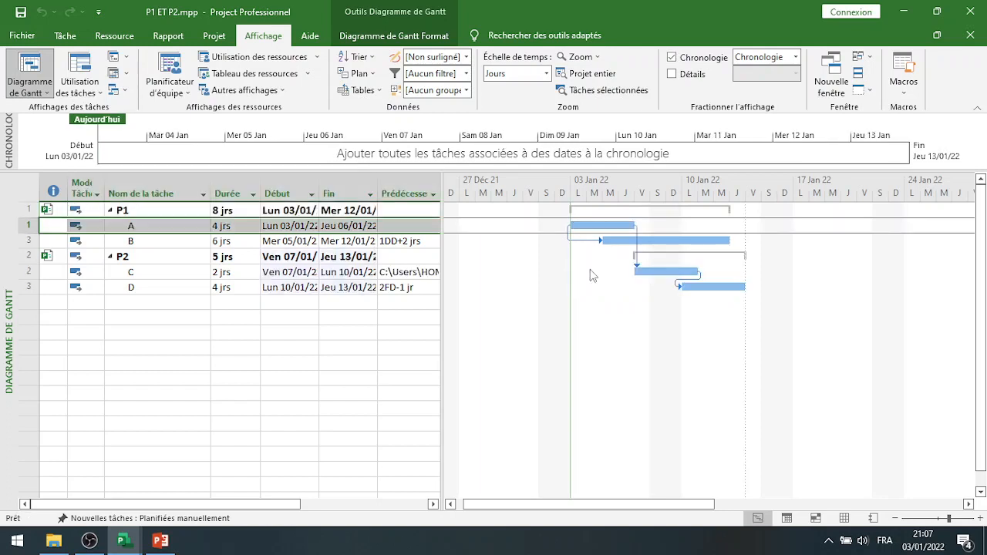
double_click(637, 262)
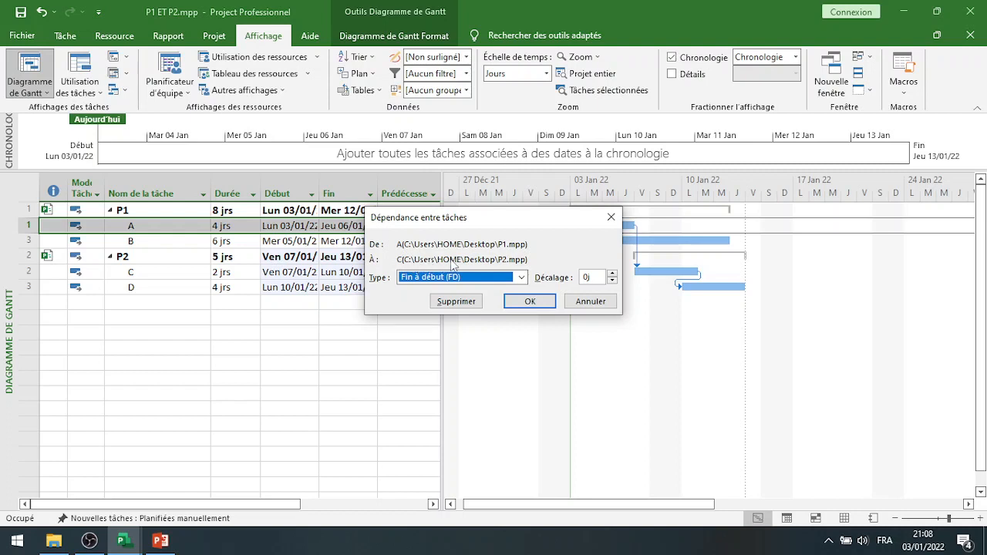
left_click(527, 301)
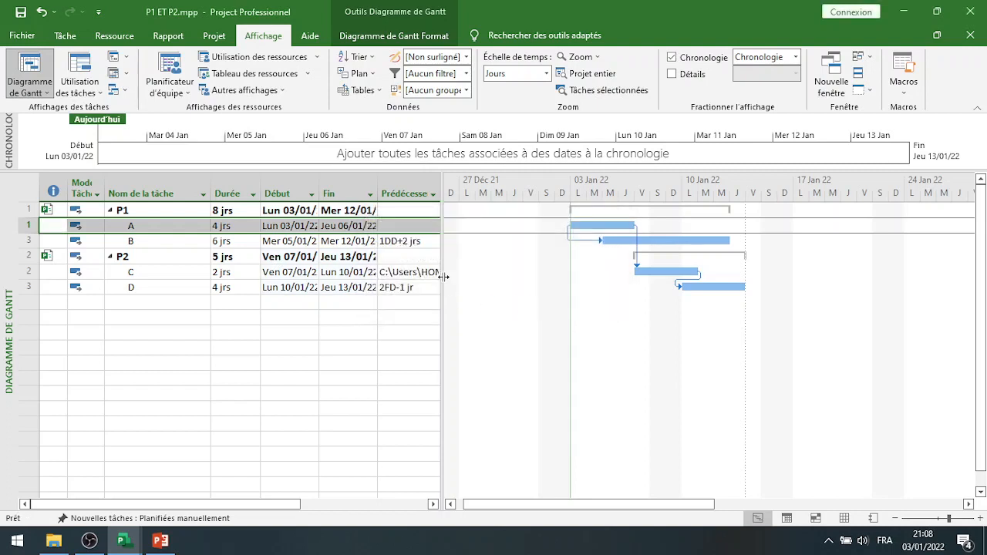
- Fit the Prédécesseurs column to its contents to read task C's external predecessor, then narrow the table area again
left_click_drag(442, 272, 517, 263)
left_click(430, 273)
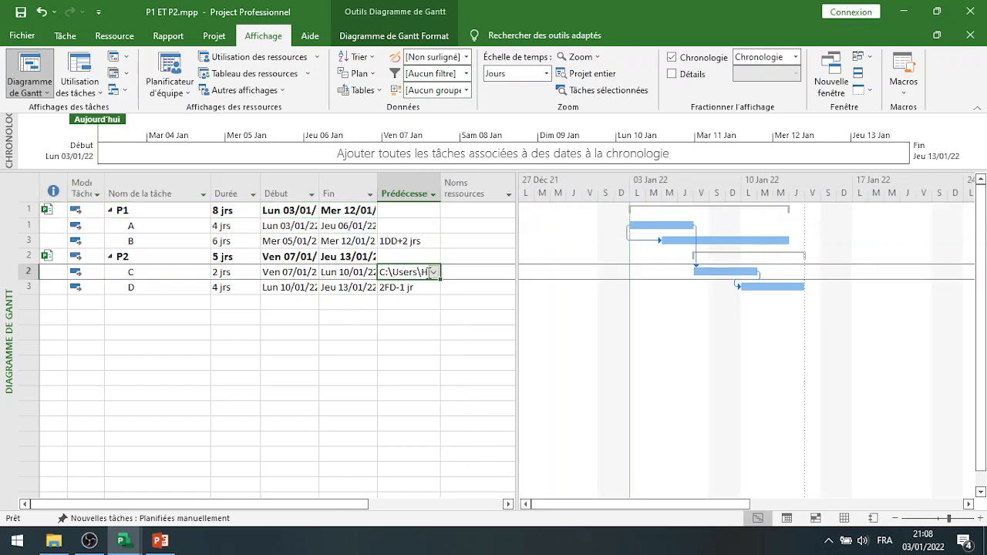
double_click(440, 187)
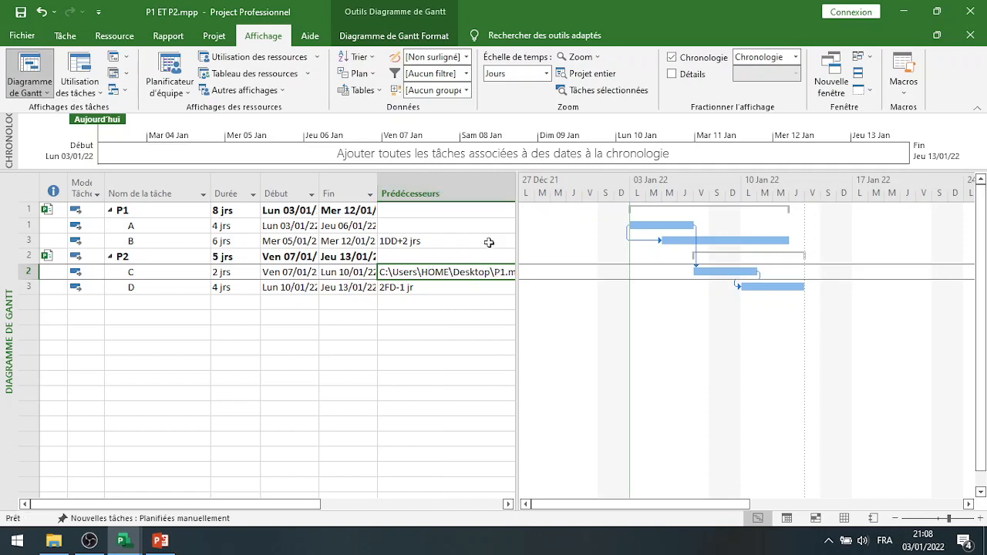
left_click_drag(517, 243, 456, 248)
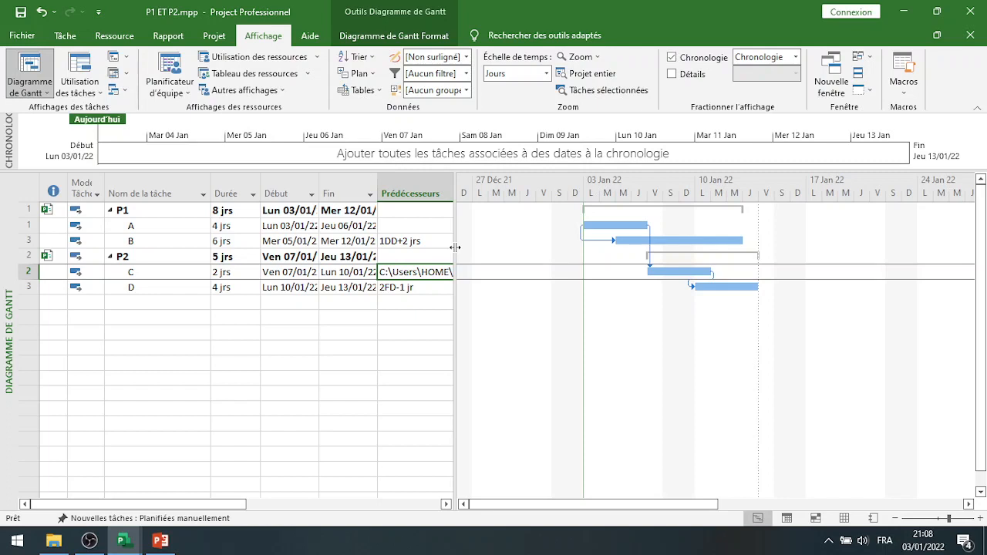
- Display the consolidated project P1 ET P2.mpp in the Gantt relatif aux marges view
left_click(46, 94)
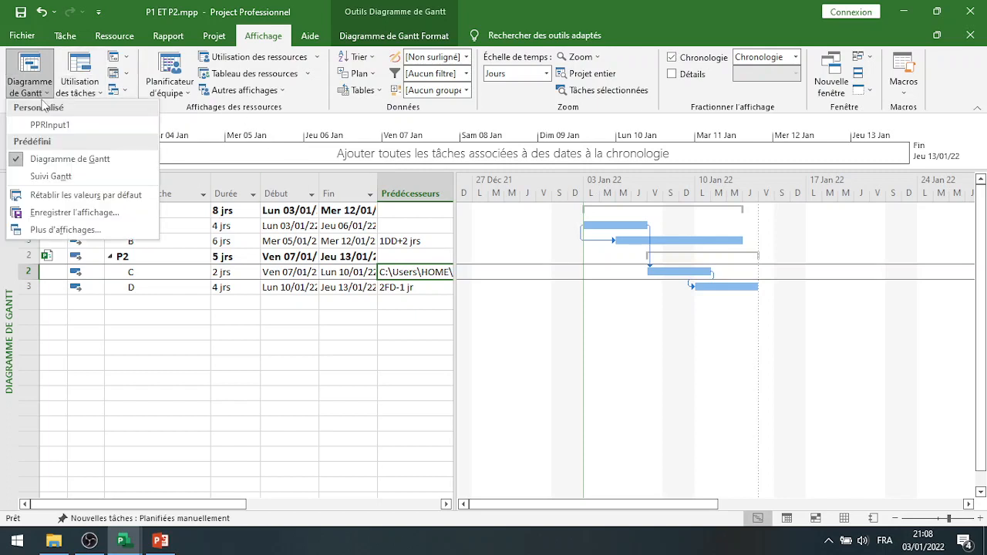
left_click(50, 232)
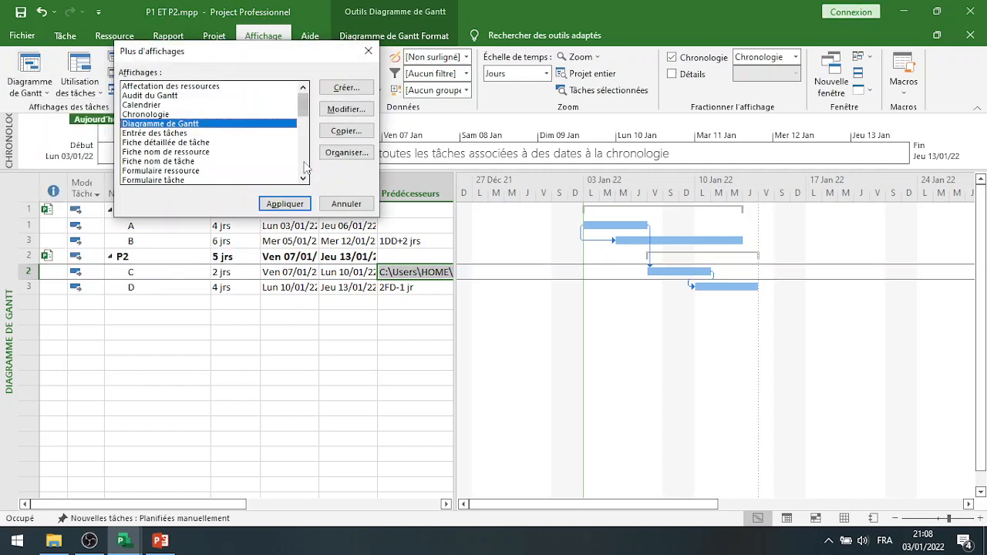
scroll(305, 168, "down", 2)
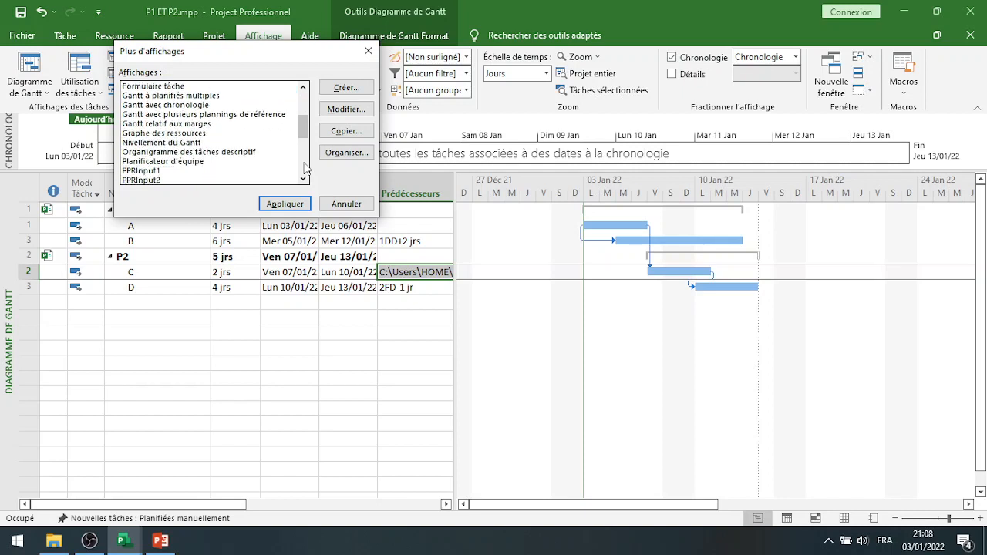
left_click(198, 125)
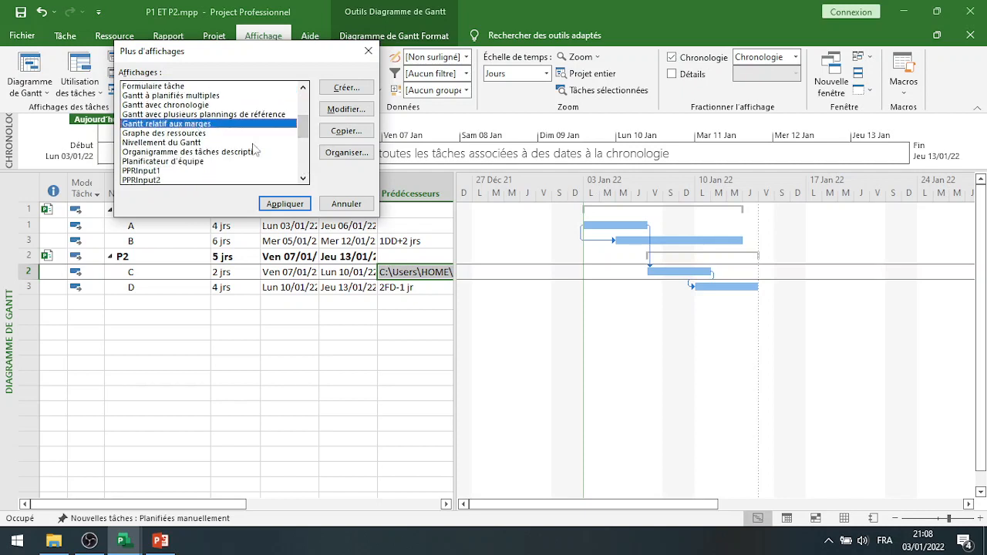
left_click(276, 204)
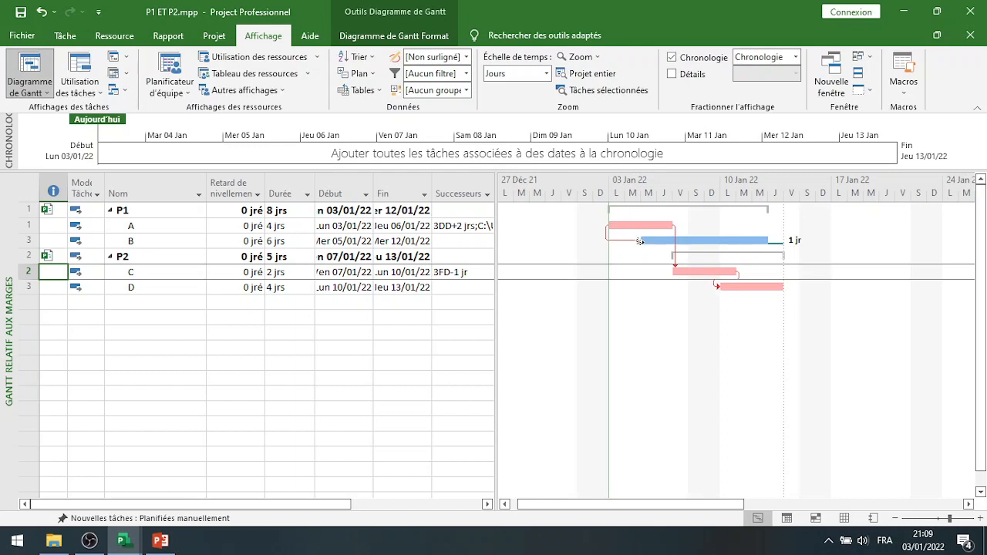
- Switch to P1.mpp and display it in the Gantt relatif aux marges view
left_click(869, 59)
left_click(863, 91)
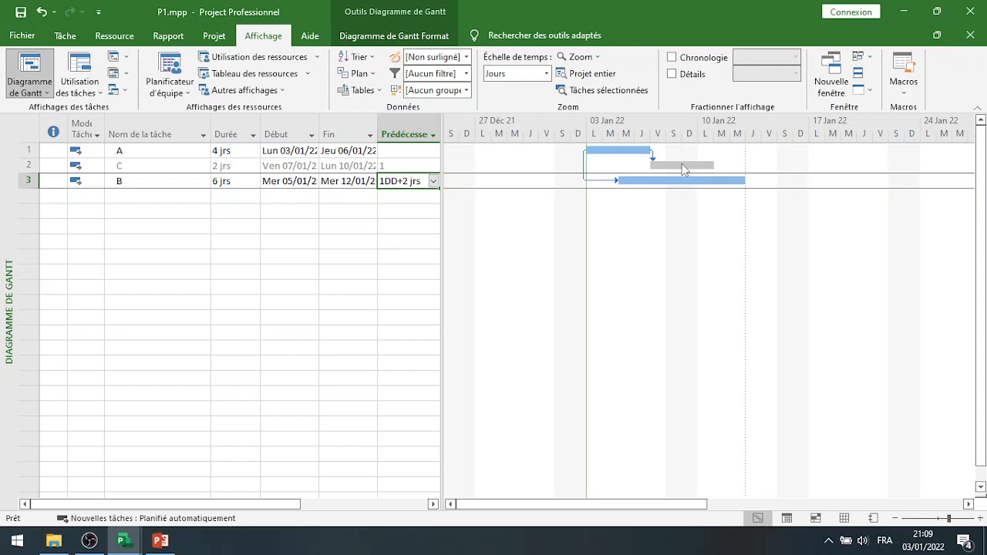
left_click(46, 92)
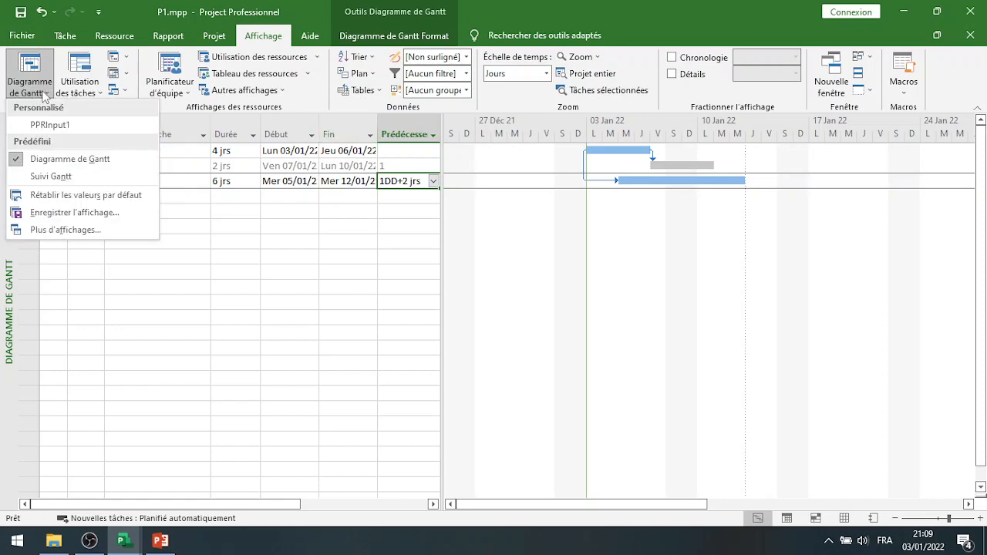
left_click(59, 230)
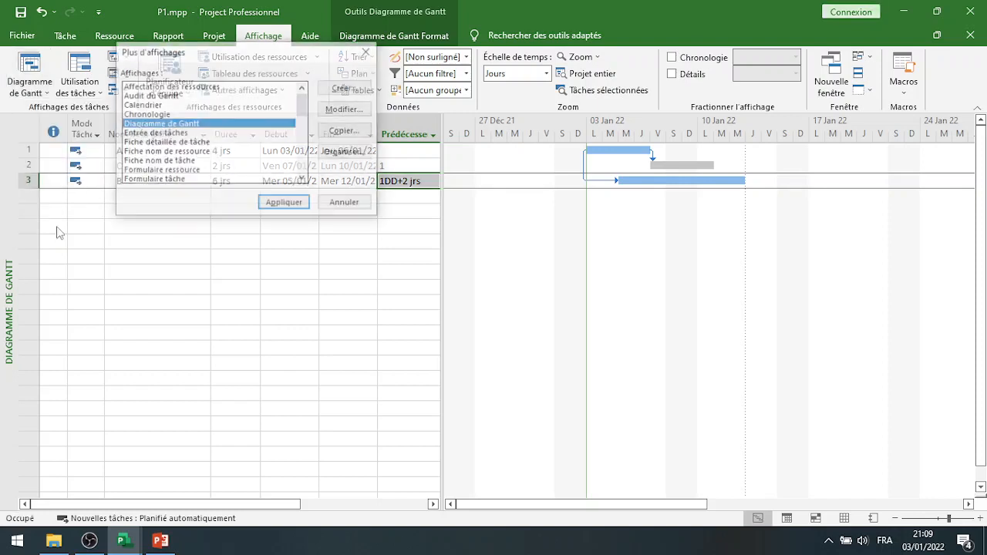
left_click(304, 162)
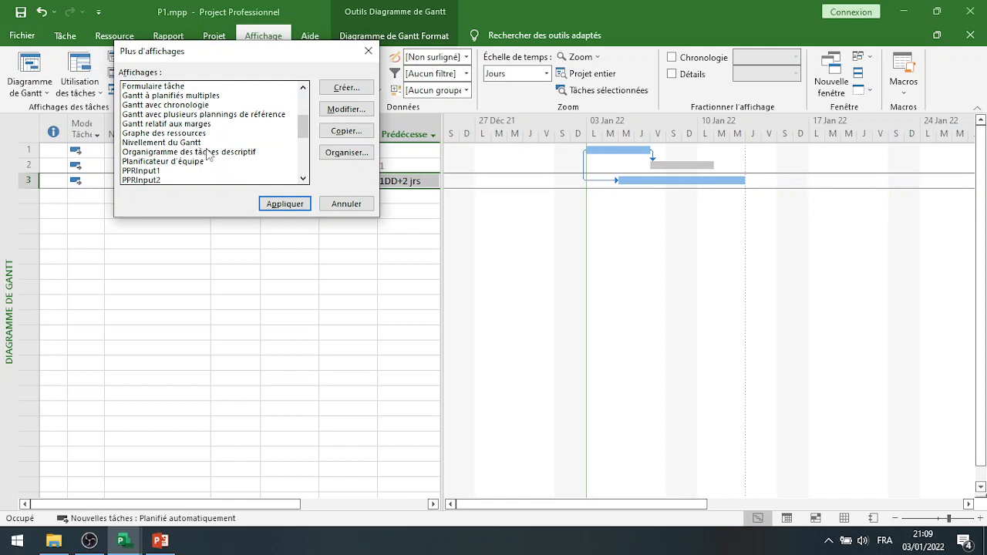
left_click(201, 125)
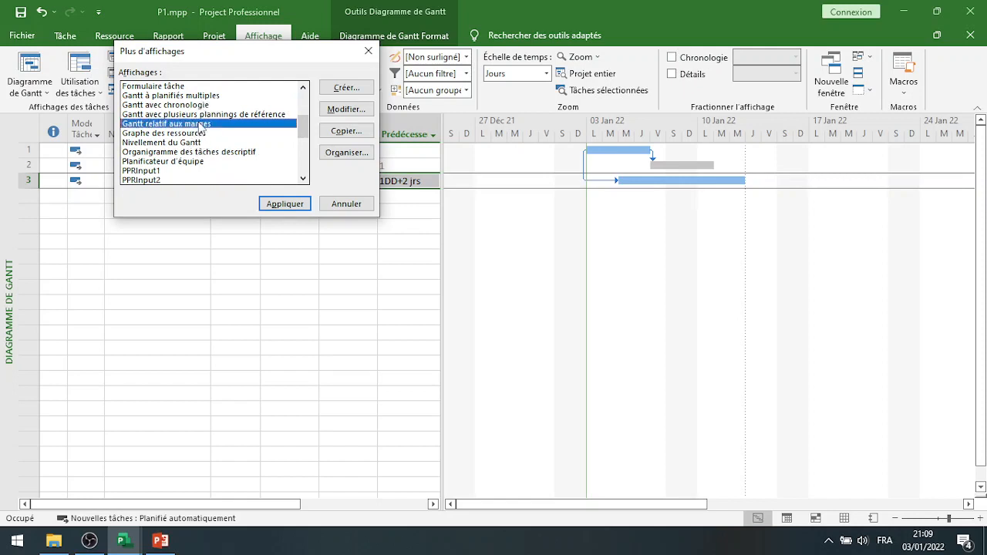
left_click(285, 204)
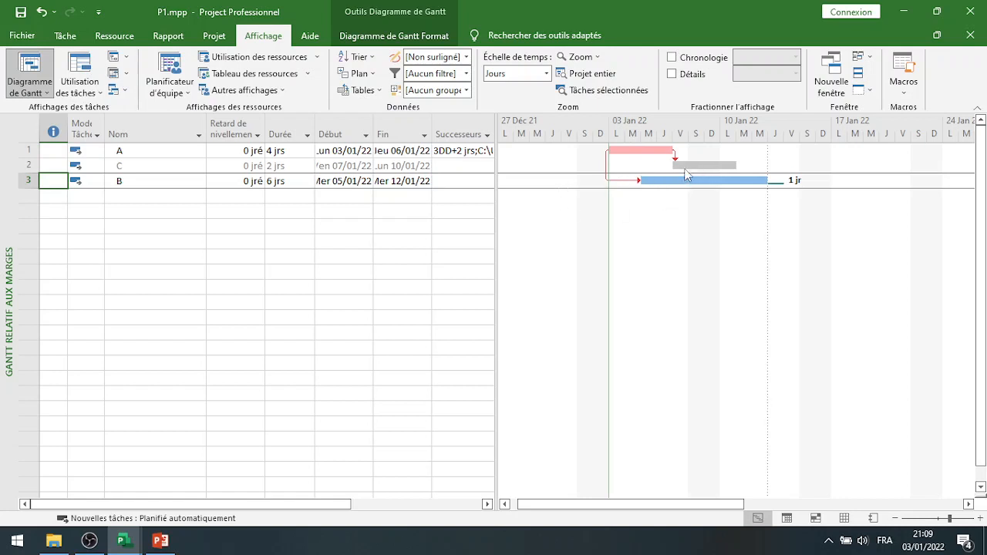
- Switch to P2.mpp from external task C and display it in the Gantt relatif aux marges view
left_click(190, 168)
key("ctrl+F6")
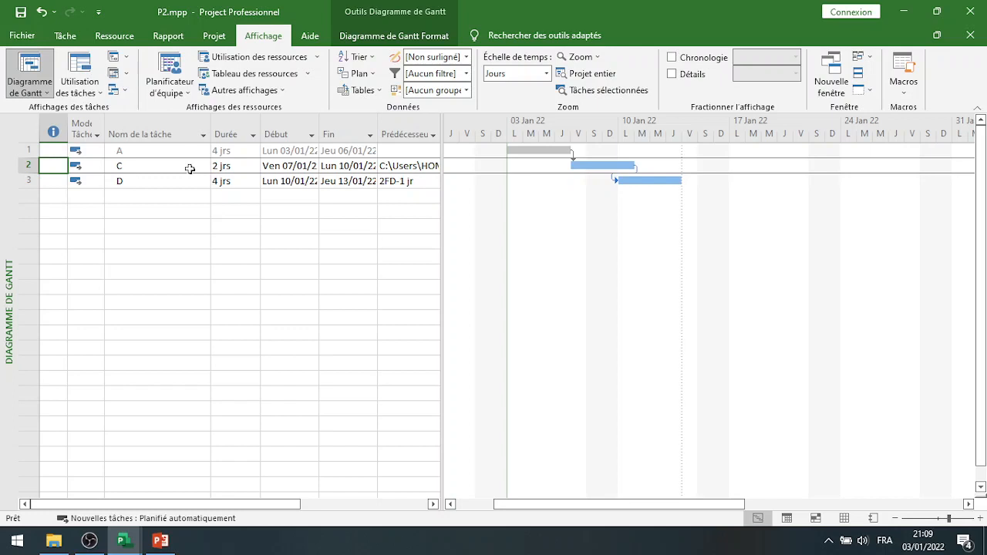
left_click(40, 95)
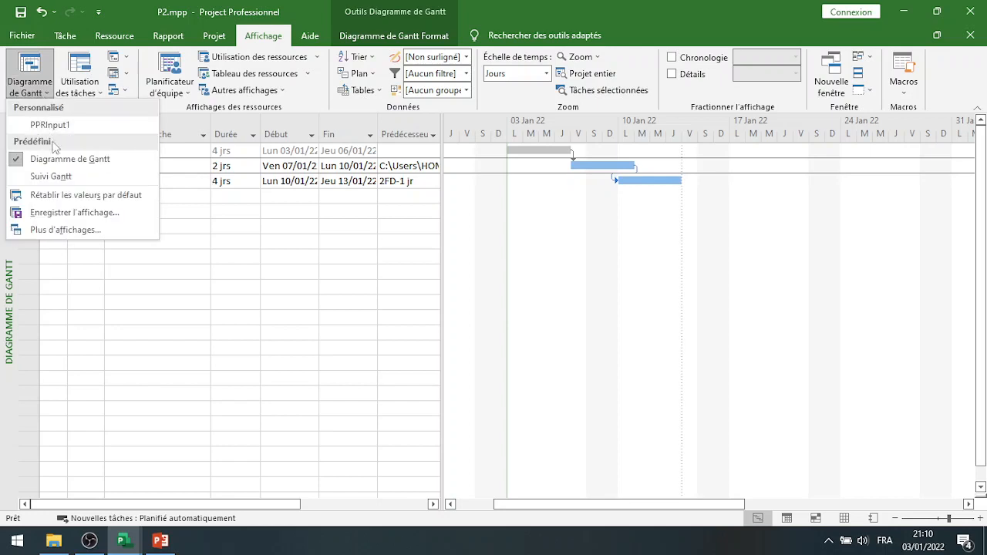
left_click(55, 232)
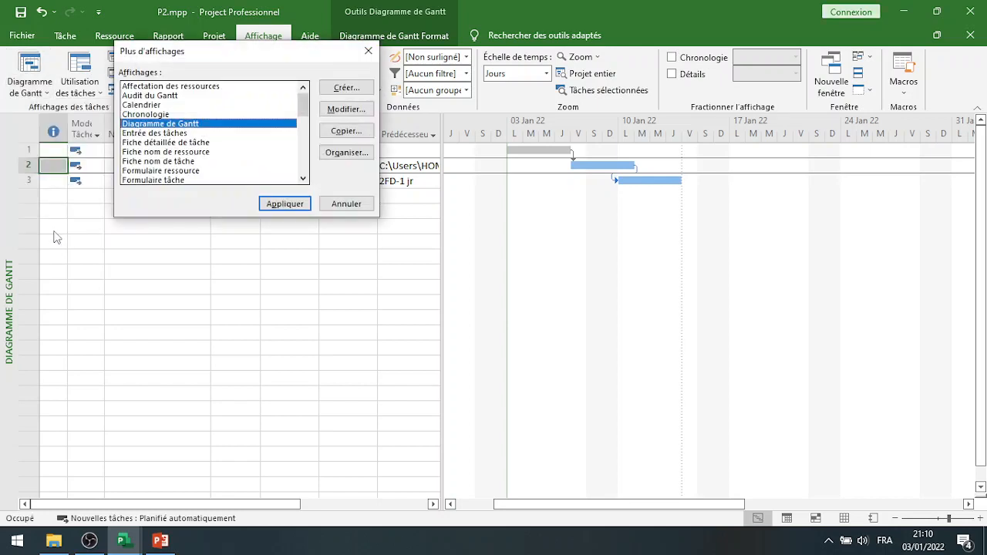
scroll(307, 161, "down", 3)
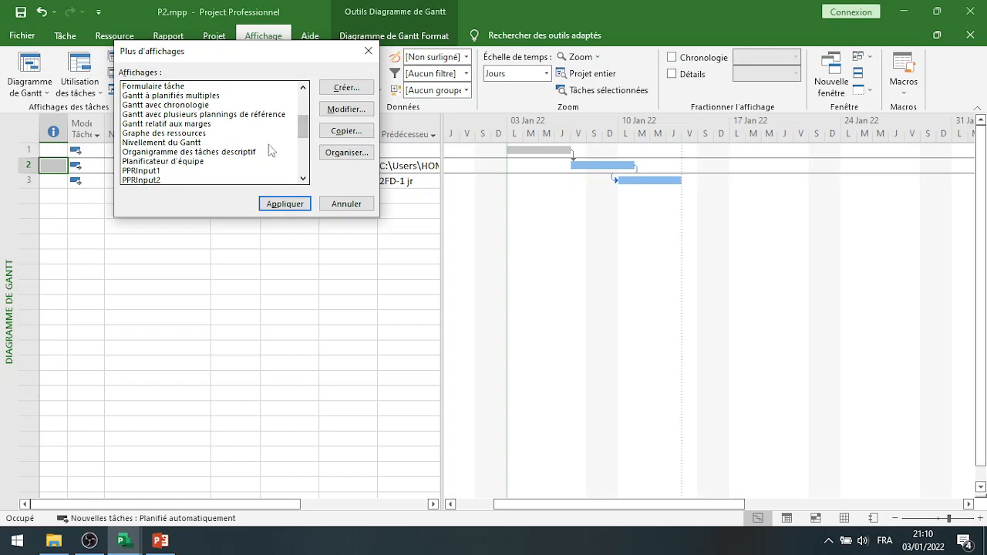
left_click(210, 126)
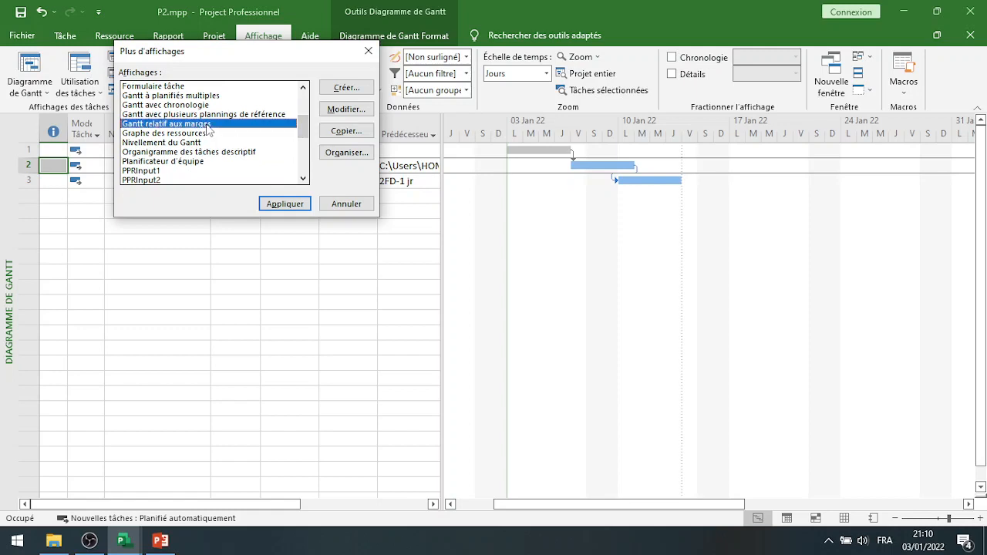
left_click(295, 203)
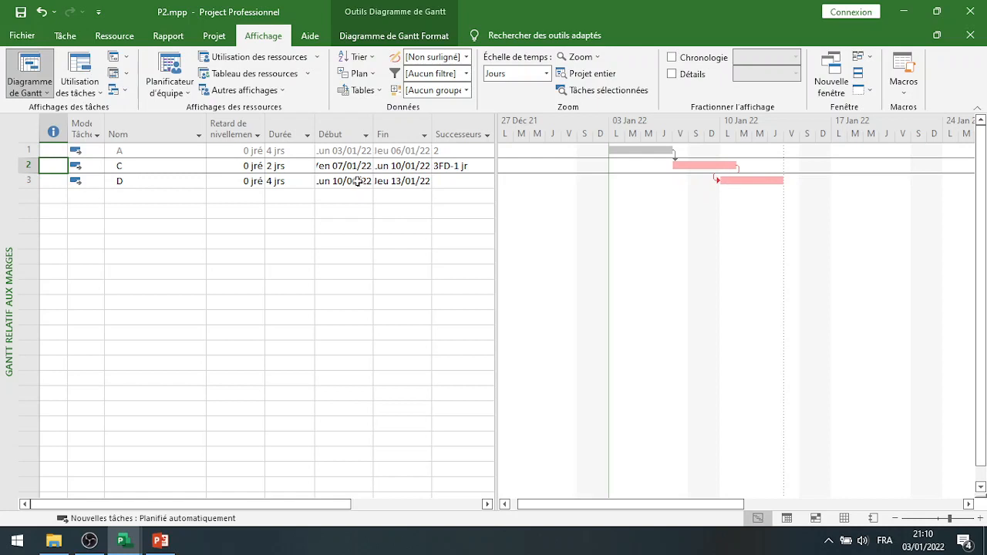
- Follow external tasks A and C back and forth between P1.mpp and P2.mpp, then return to the consolidated P1 ET P2.mpp
double_click(142, 150)
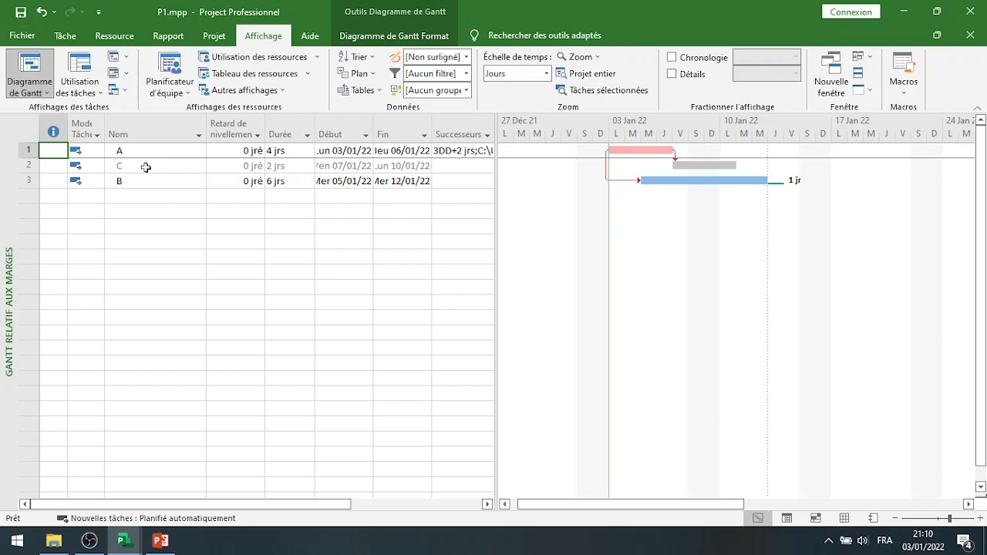
left_click(146, 167)
double_click(146, 167)
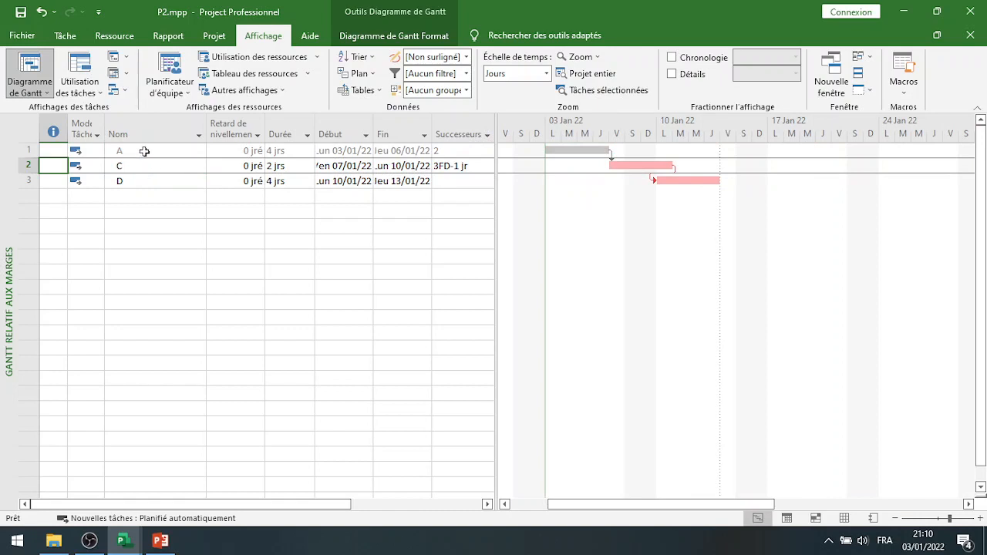
double_click(144, 151)
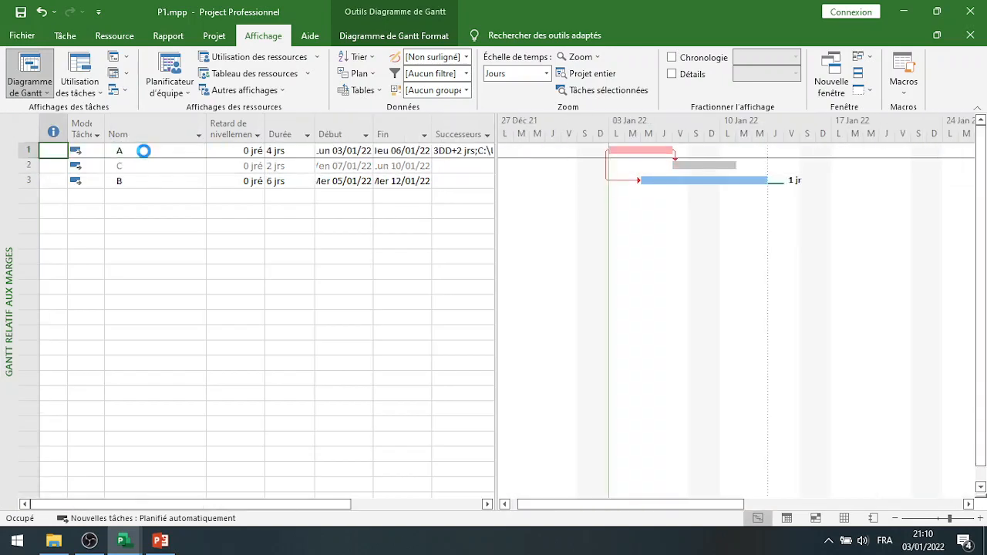
double_click(134, 168)
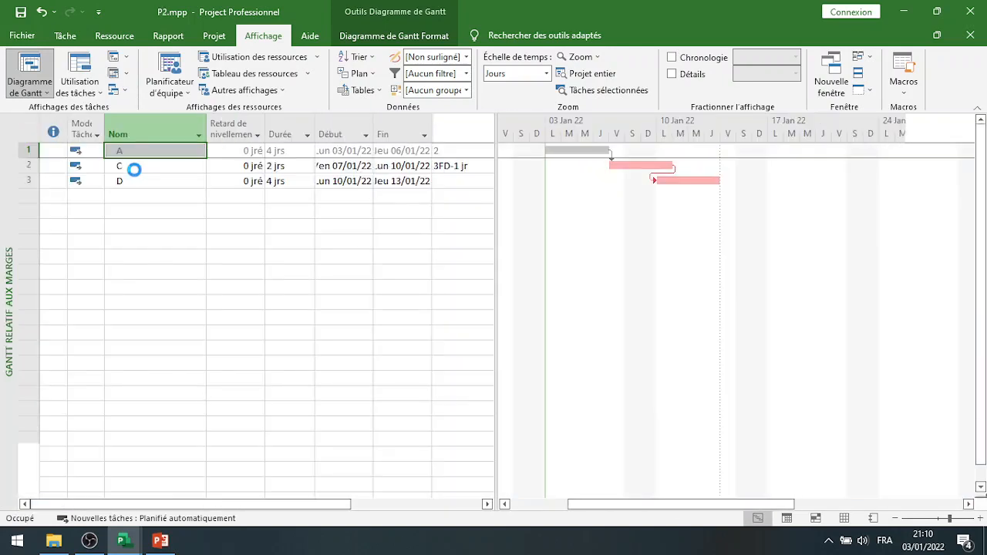
left_click(869, 58)
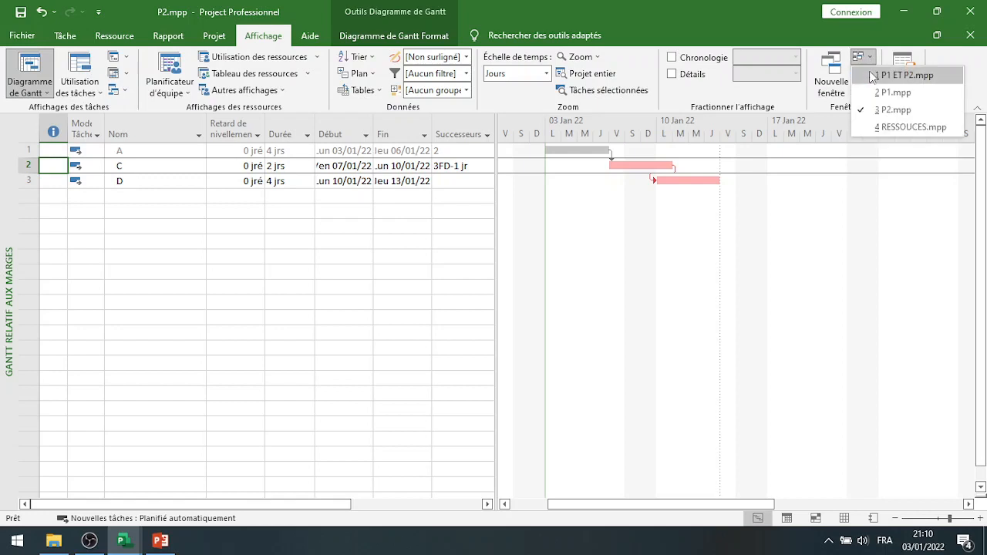
left_click(902, 76)
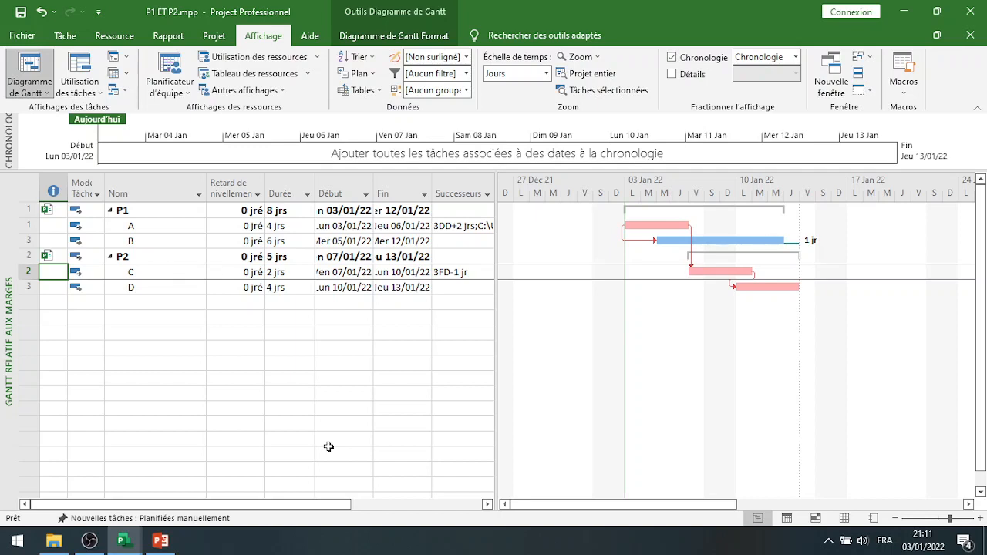
- Switch to P1.mpp and share resources from RESSOUCES.mpp, with the lending resource list taking priority in conflicts
left_click(863, 64)
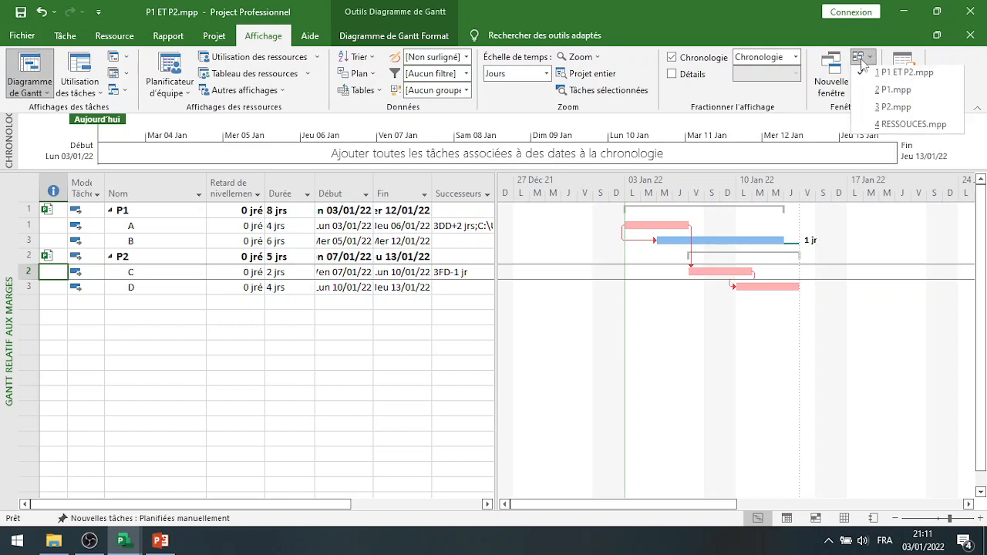
left_click(893, 92)
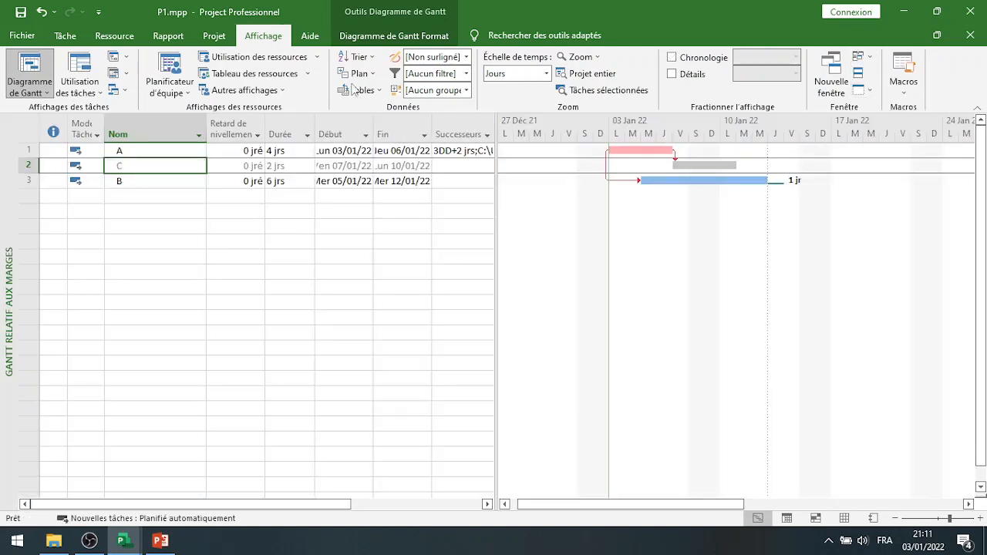
left_click(108, 38)
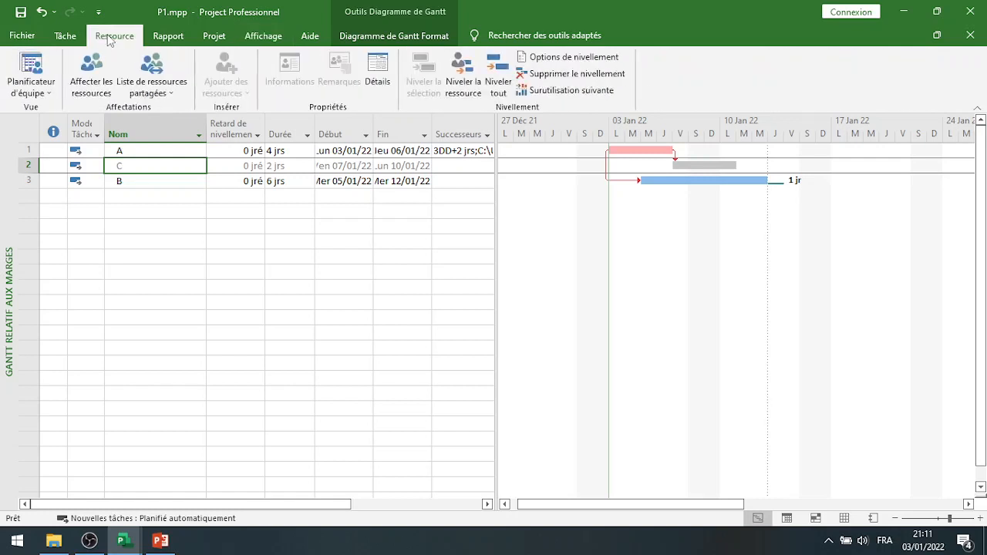
left_click(155, 90)
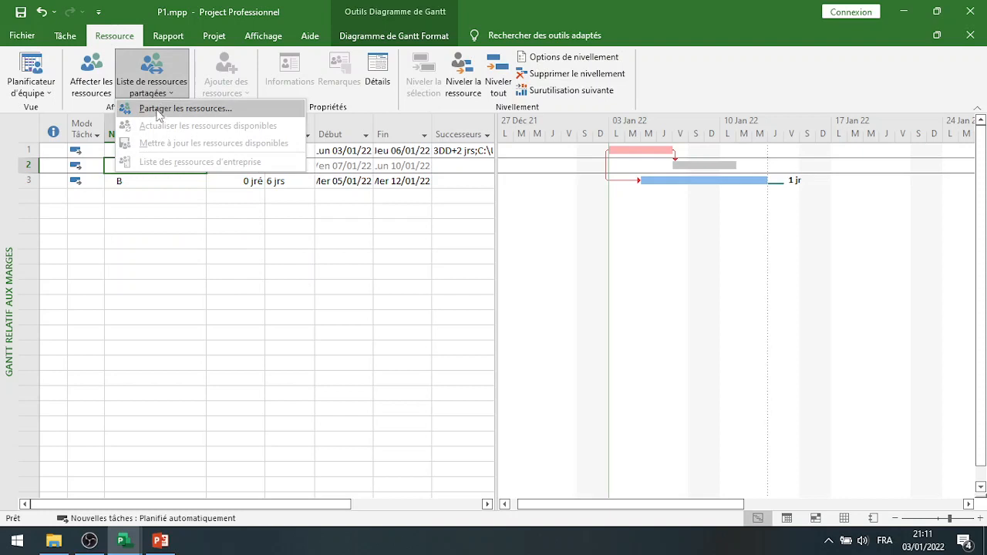
left_click(157, 111)
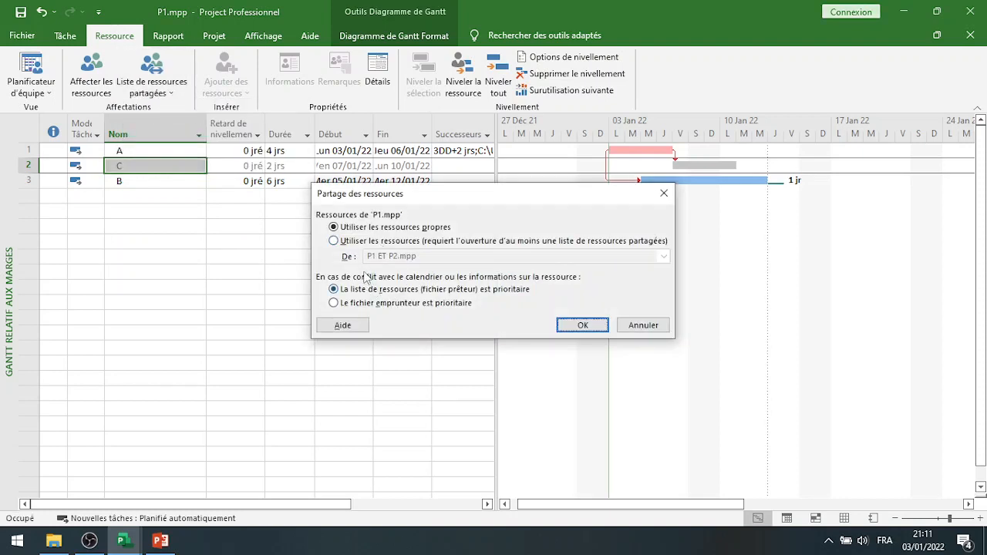
left_click(333, 241)
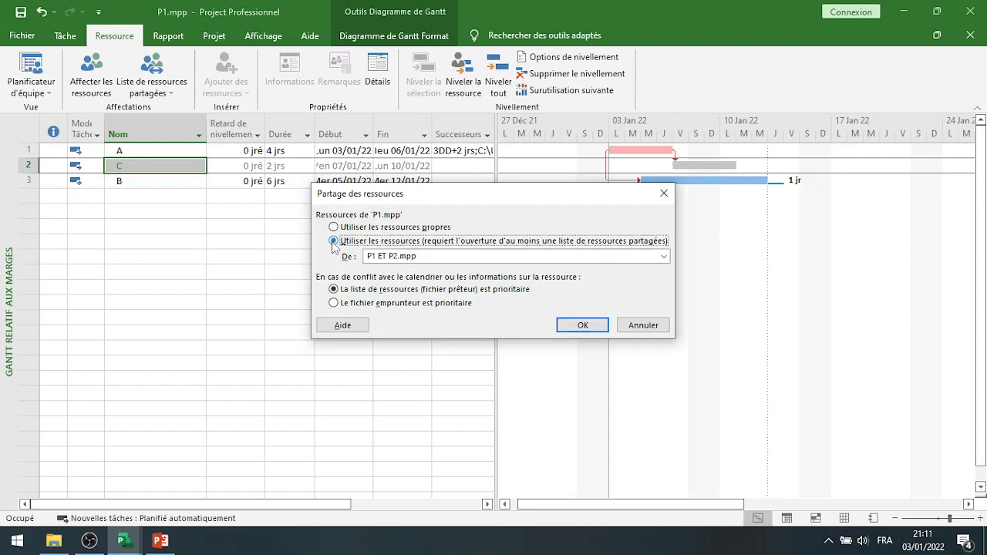
left_click(664, 256)
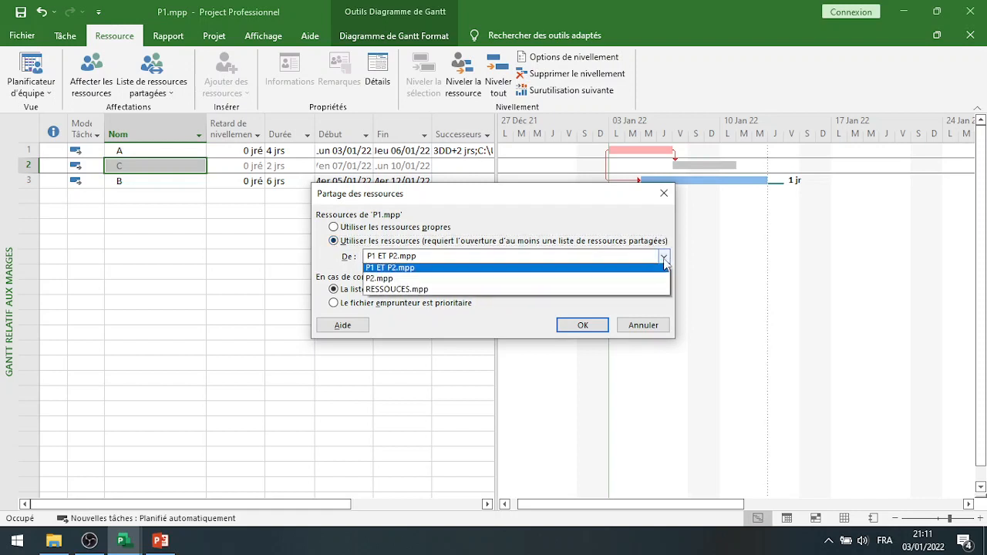
left_click(507, 291)
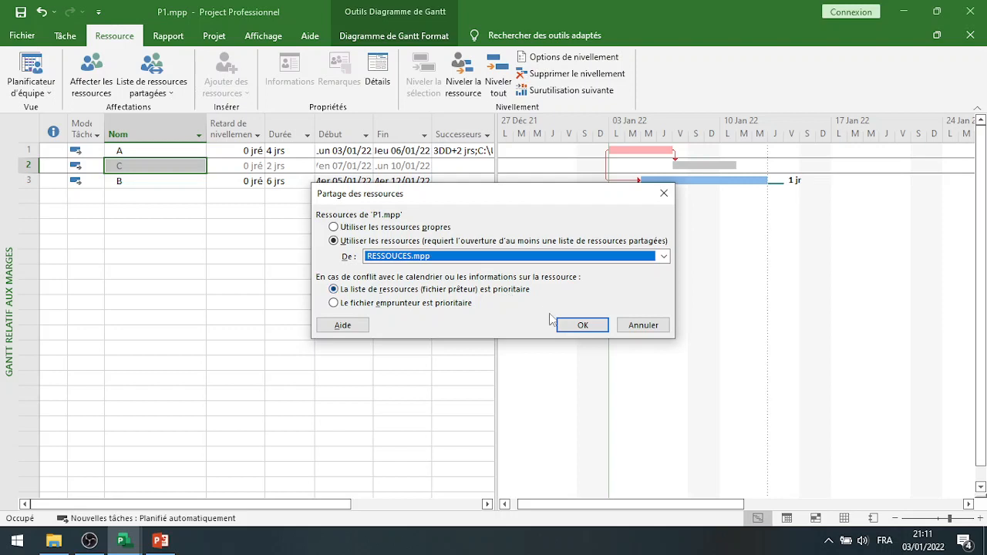
left_click(582, 325)
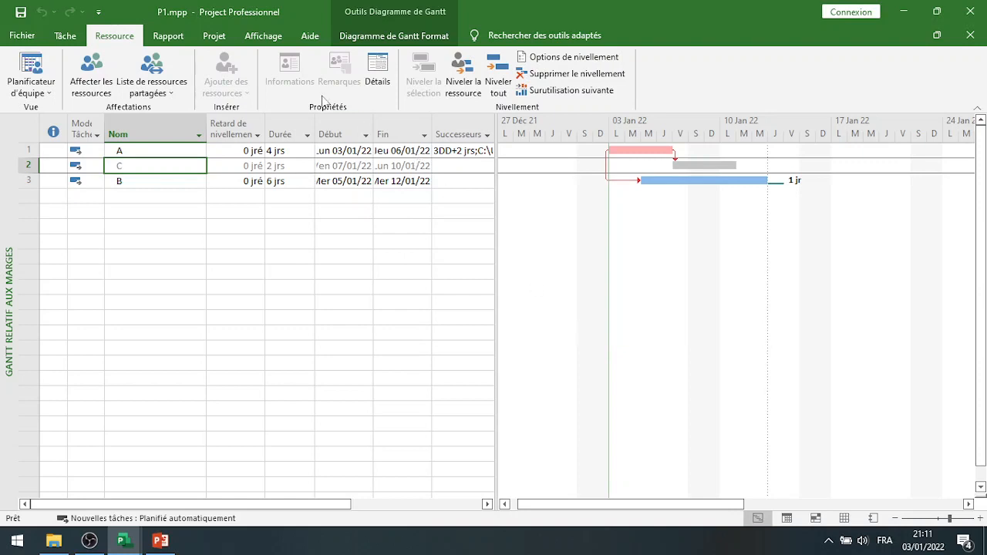
- Show the Formulaire tâche details below P1's Gantt and assign 2 units of AGENT to task A
left_click(260, 39)
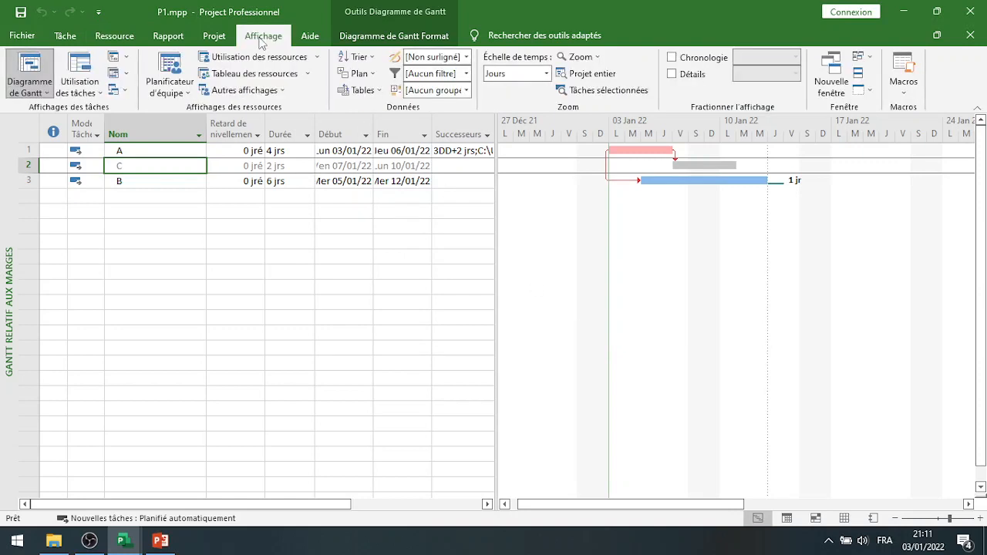
left_click(672, 74)
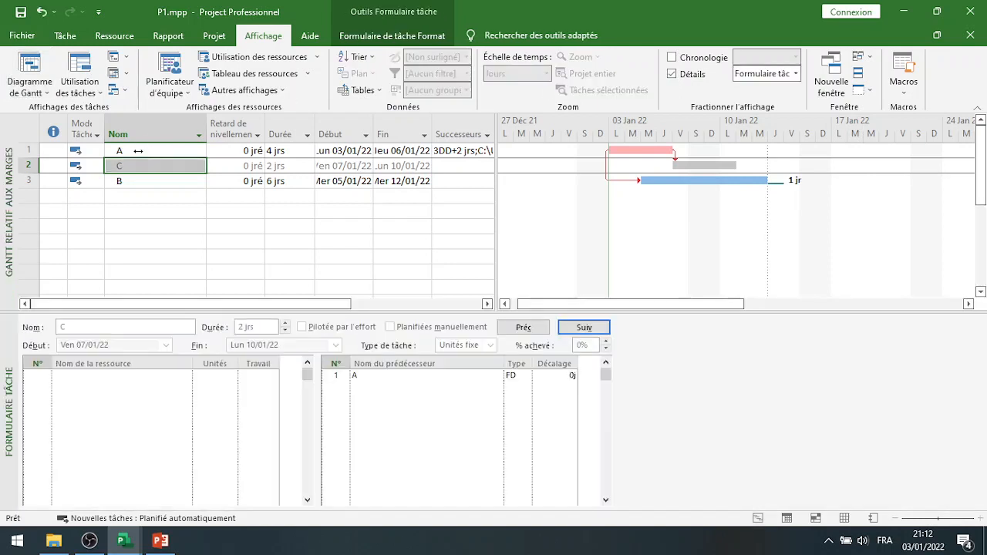
left_click(138, 150)
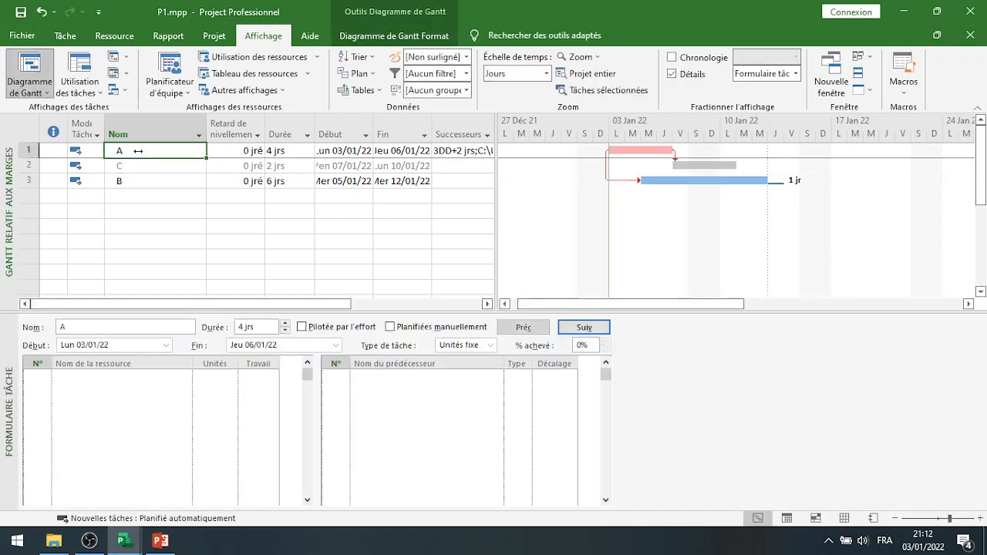
left_click(176, 378)
left_click(185, 376)
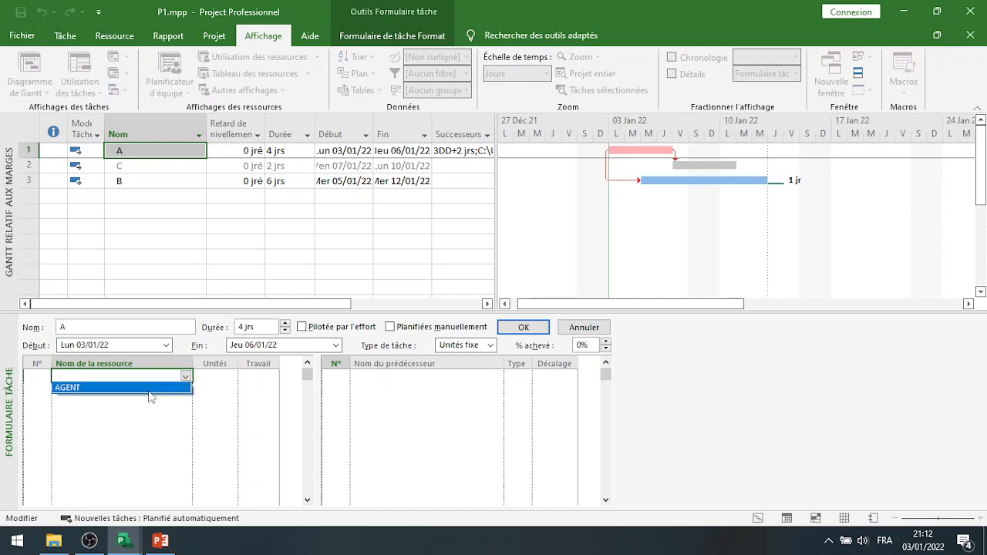
left_click(151, 395)
left_click(230, 377)
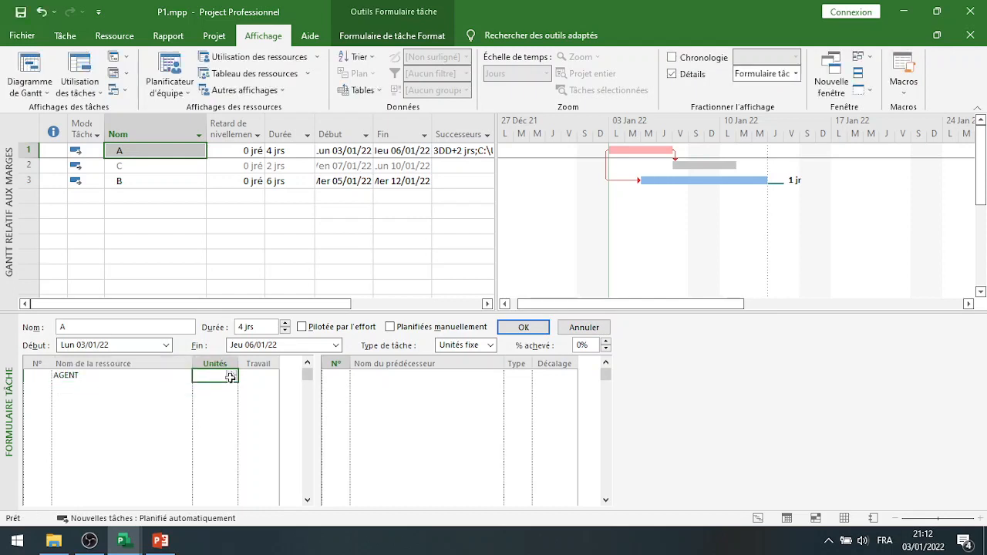
left_click(232, 374)
left_click(231, 374)
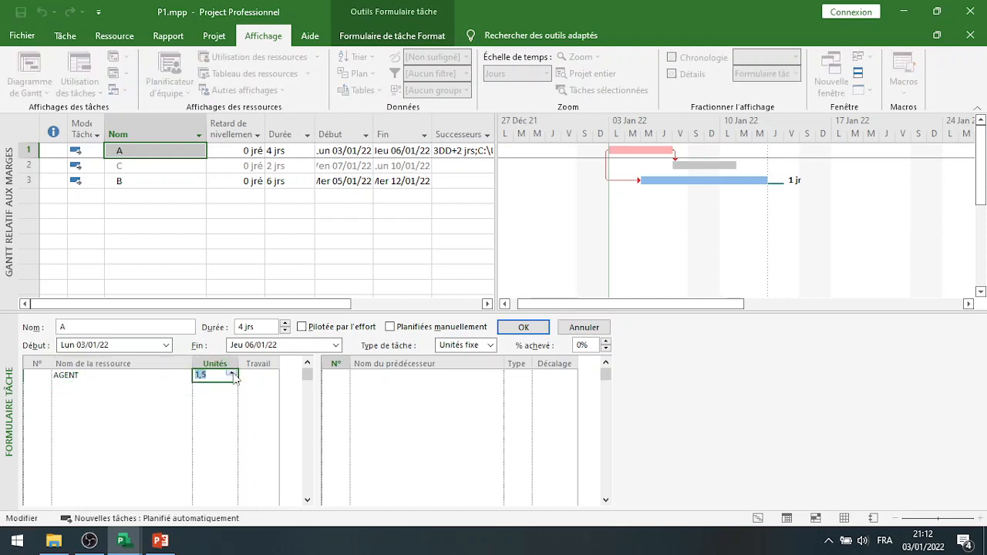
left_click(231, 374)
left_click(509, 330)
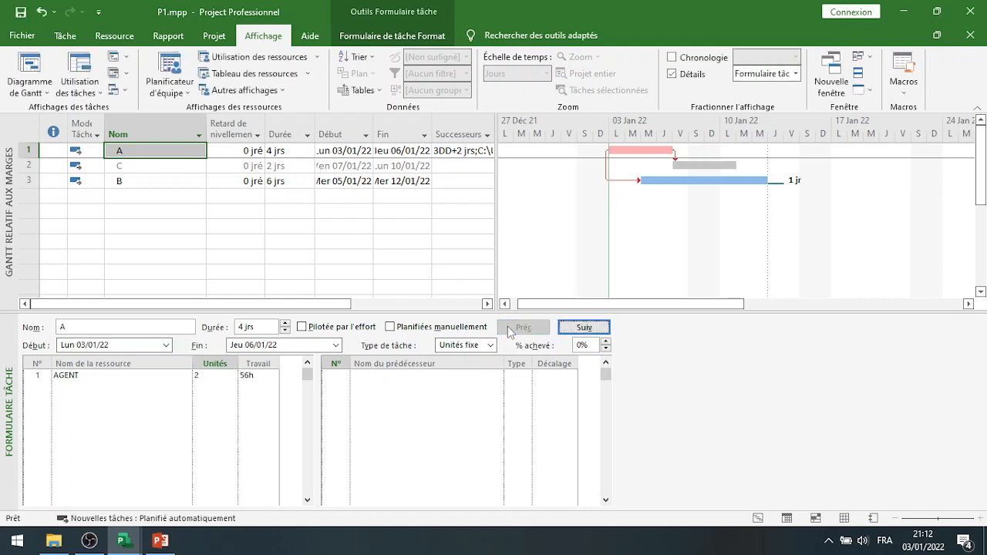
- Assign 2 units of the AGENT resource to task B of P1
left_click(584, 328)
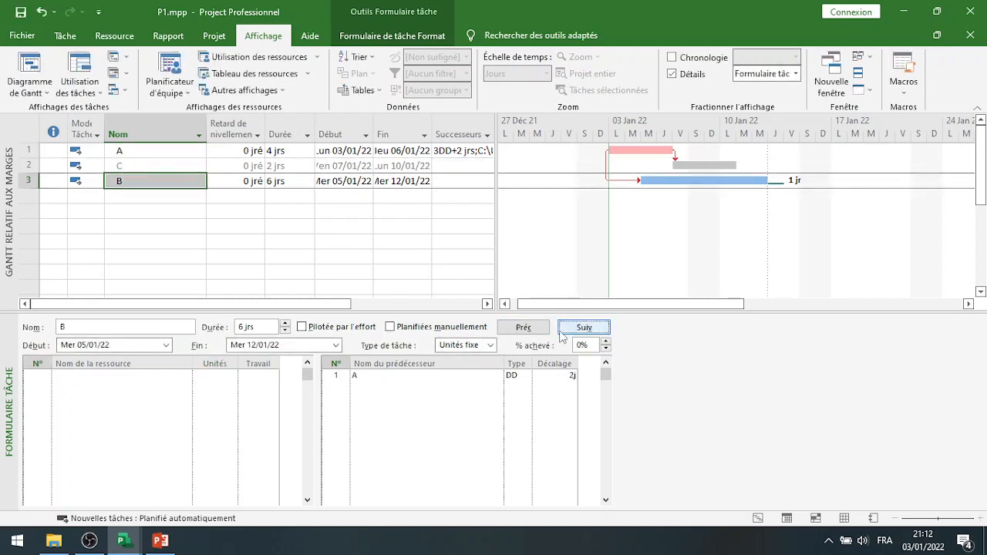
left_click(179, 379)
left_click(185, 376)
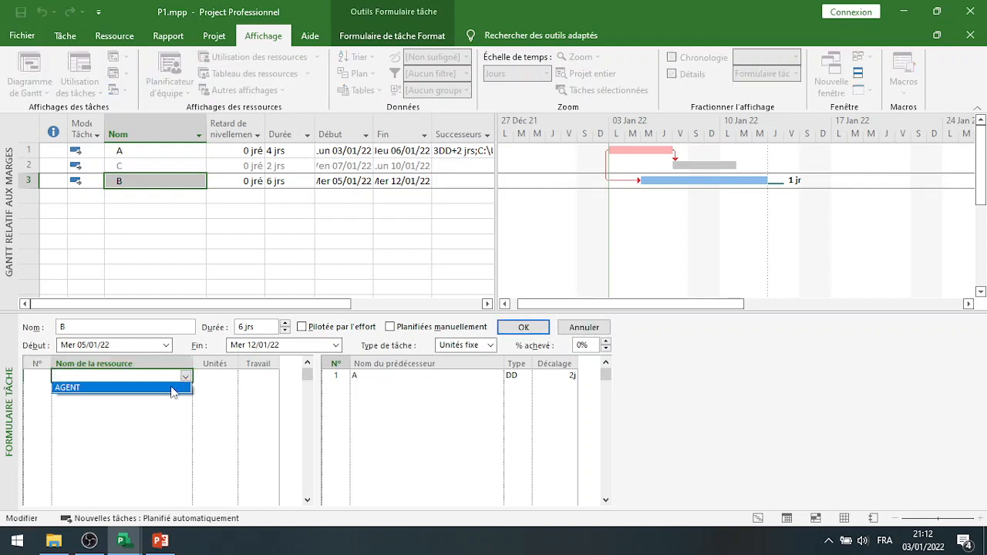
left_click(171, 388)
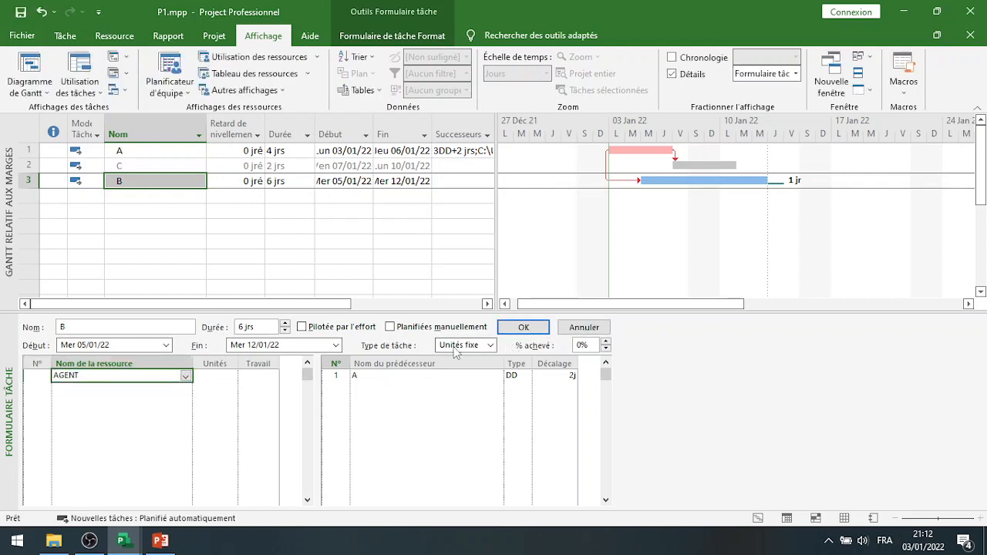
left_click(209, 379)
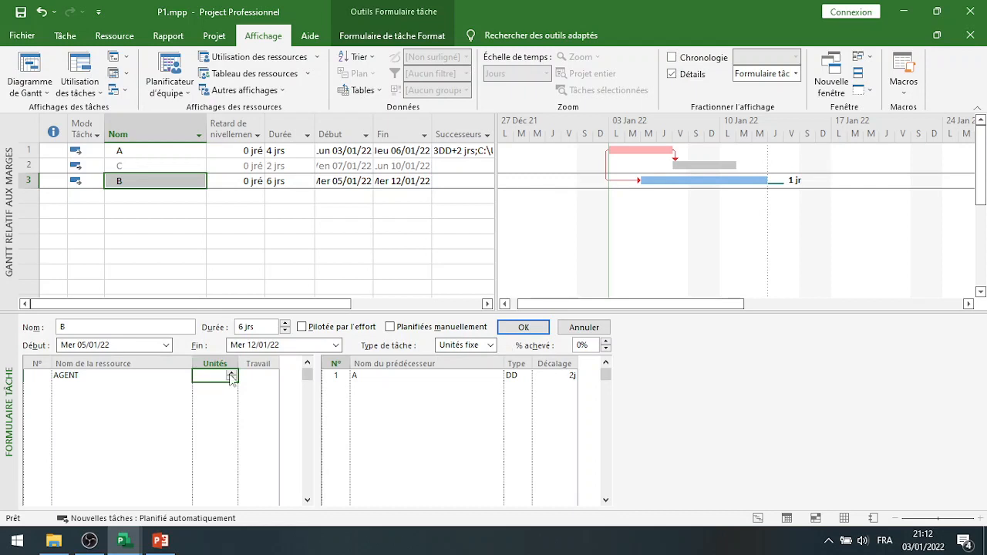
left_click(231, 374)
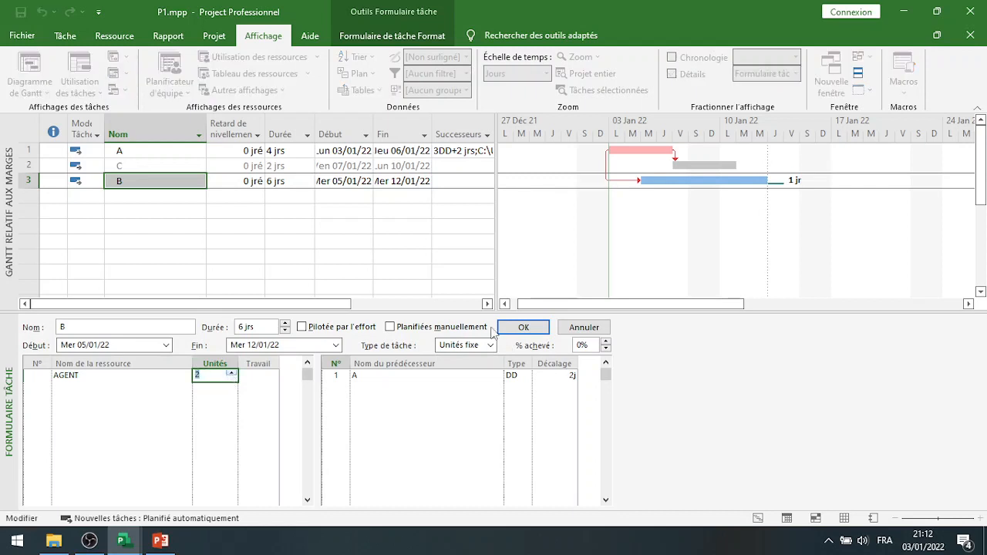
left_click(523, 328)
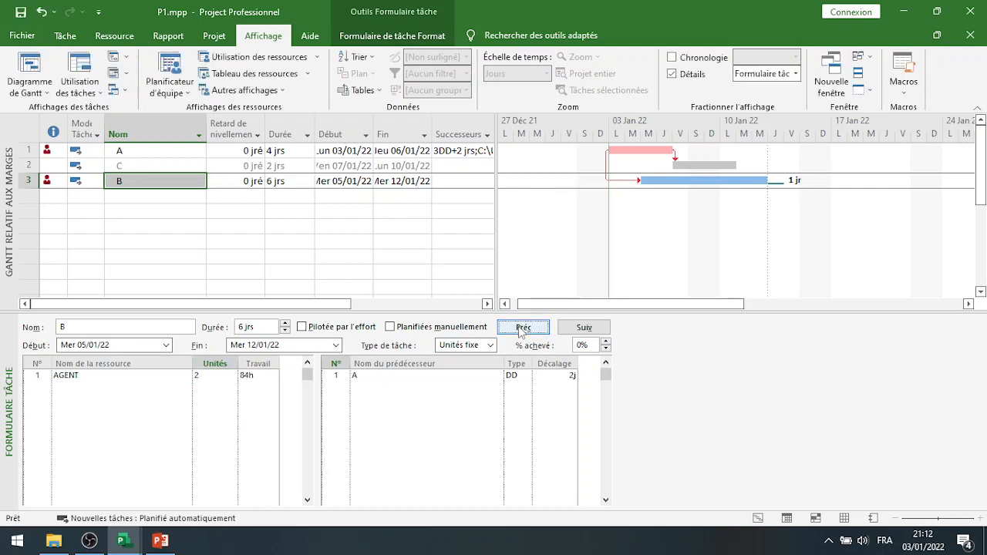
- Show the Graphe des ressources for AGENT below P1's Gantt and widen the chart area
left_click(796, 74)
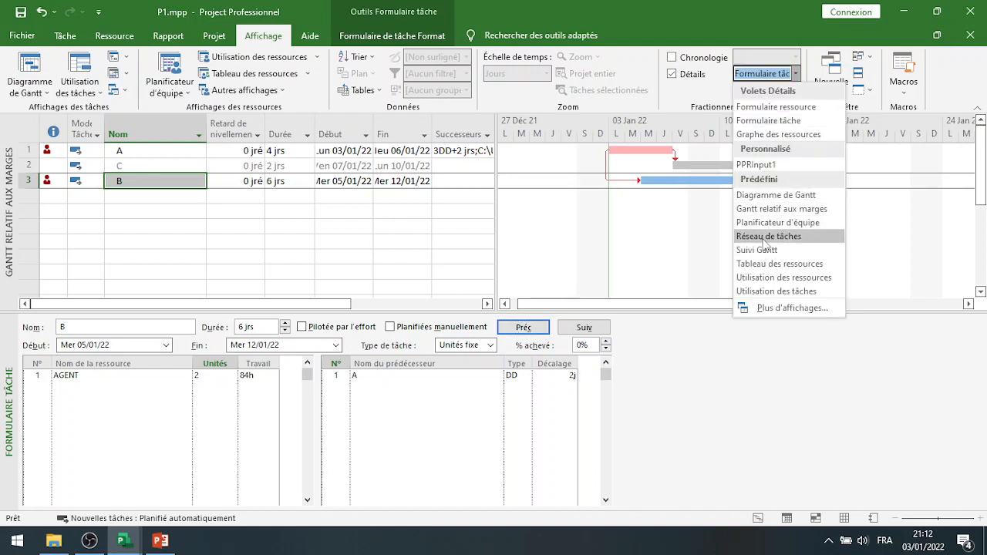
left_click(772, 135)
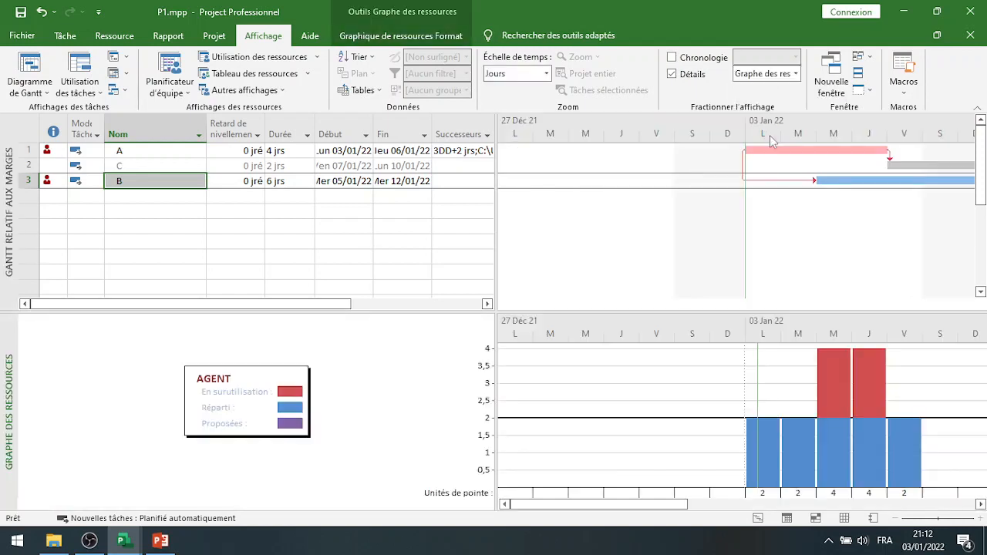
left_click_drag(497, 264, 217, 253)
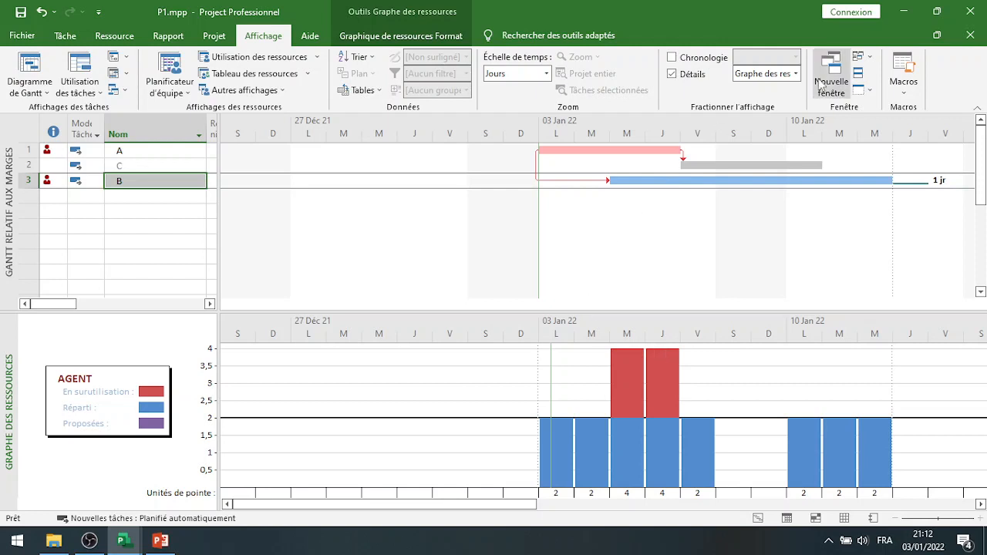
- Switch to P2.mpp and show the Formulaire tâche details below its Gantt
left_click(870, 62)
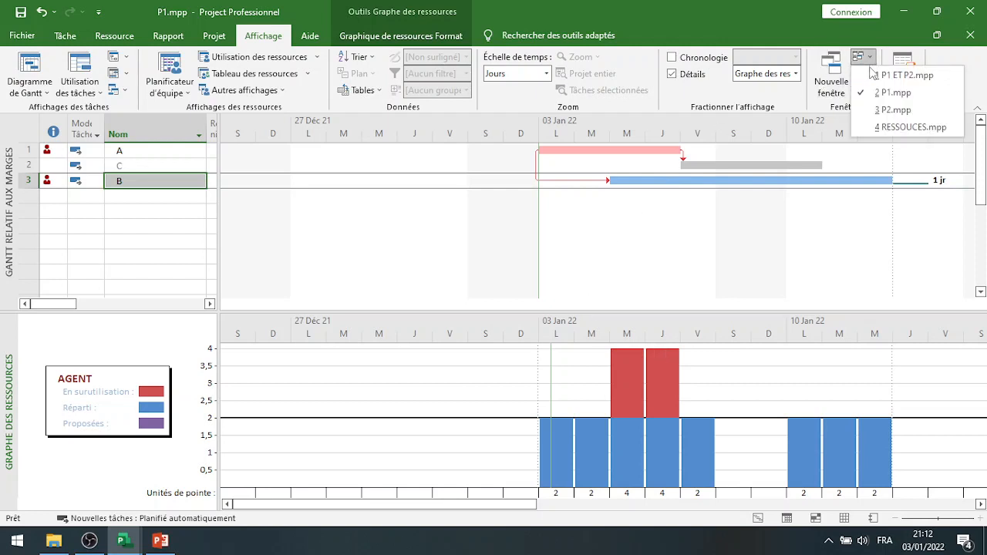
left_click(863, 111)
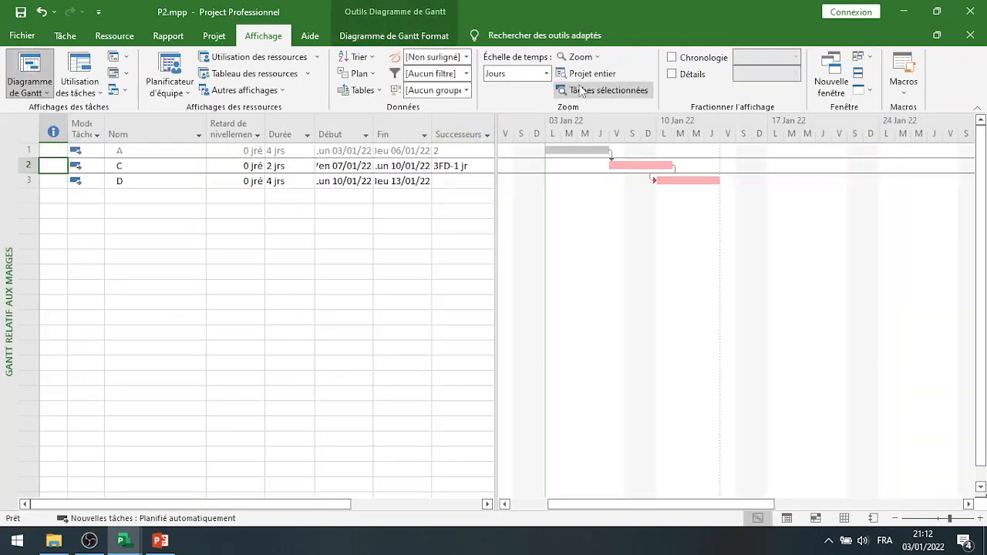
left_click(672, 74)
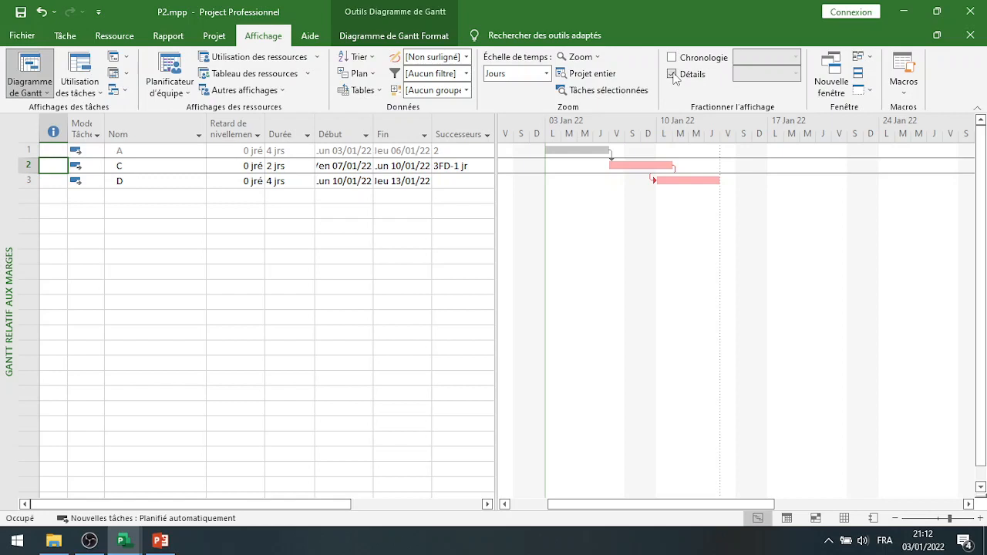
- Share resources from RESSOUCES.mpp with P2.mpp, keeping the lending resource list as the priority in conflicts
left_click(101, 37)
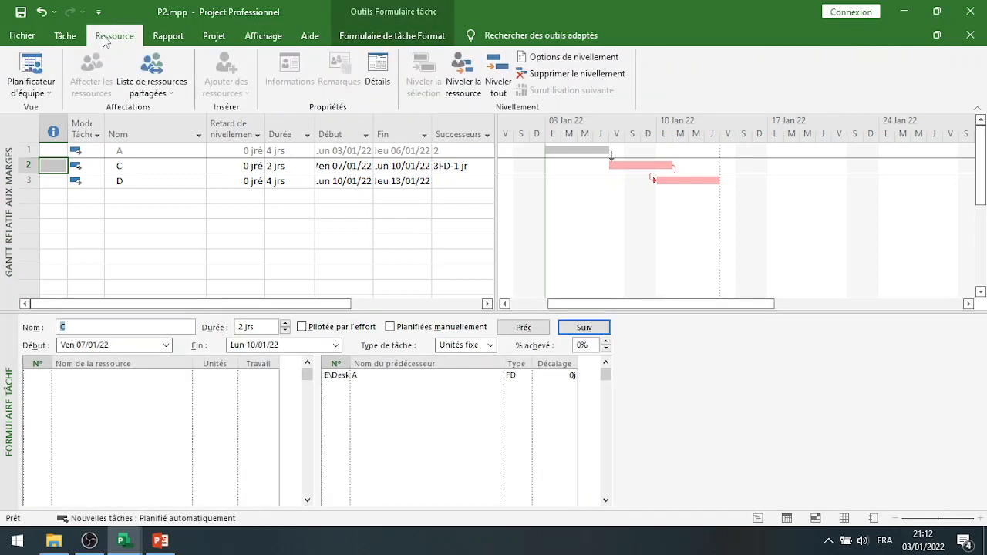
left_click(152, 92)
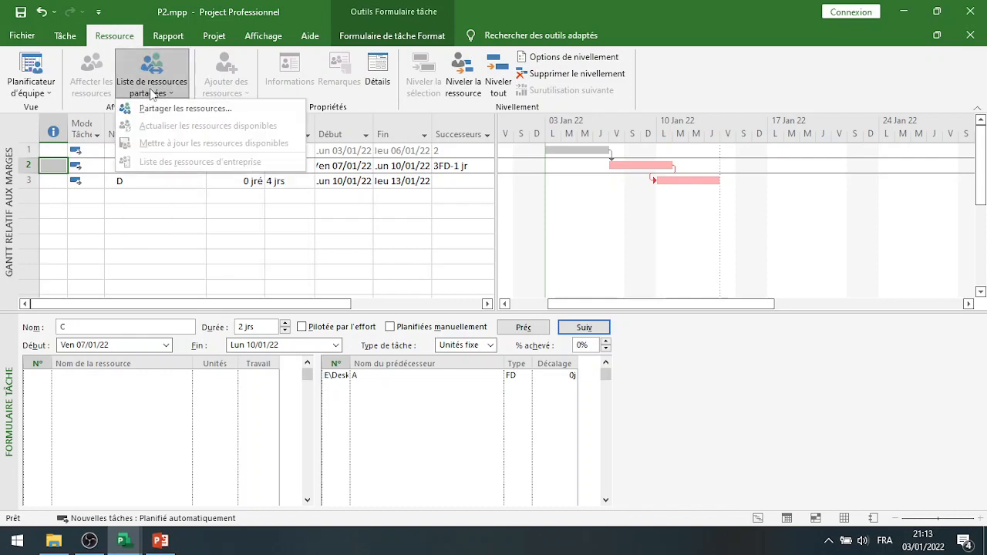
left_click(164, 110)
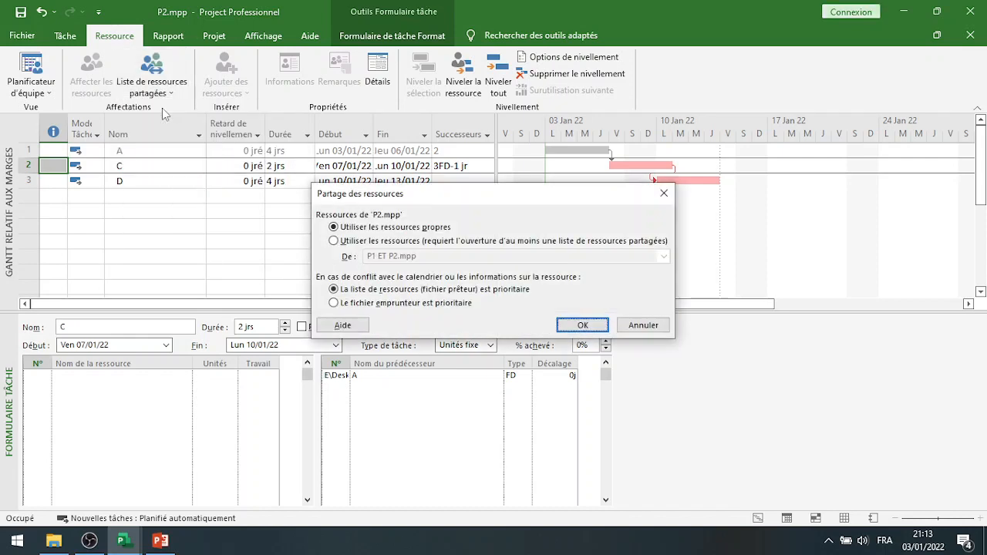
left_click(334, 240)
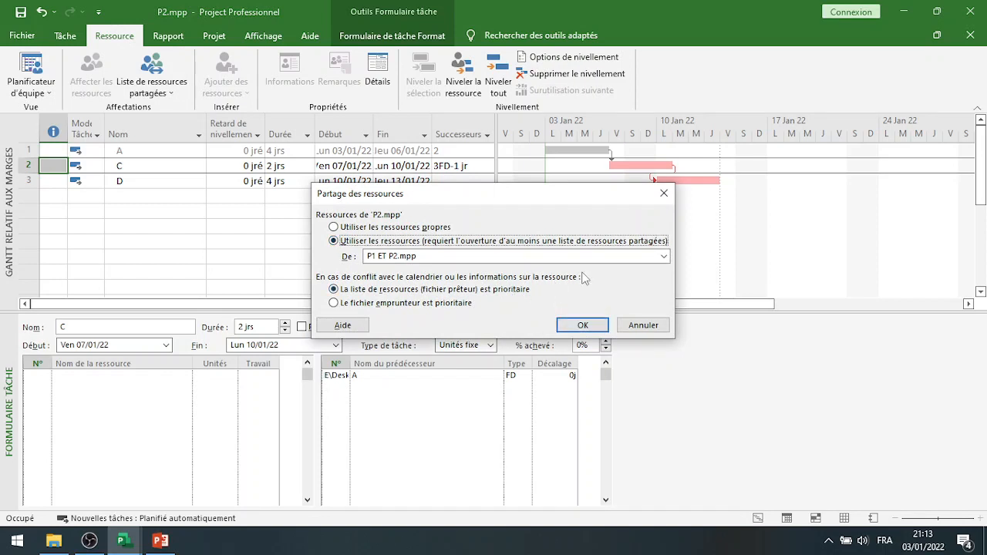
left_click(664, 257)
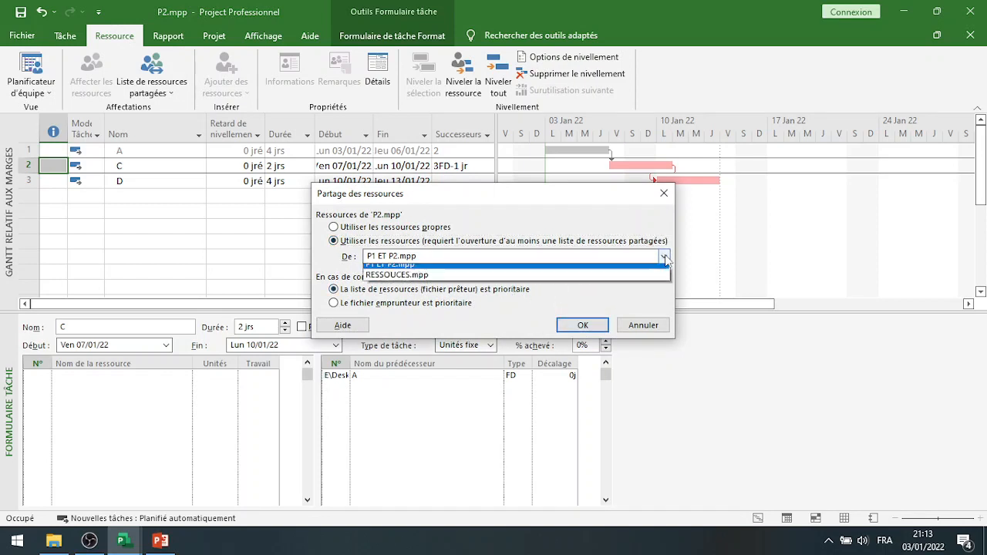
left_click(498, 281)
left_click(583, 324)
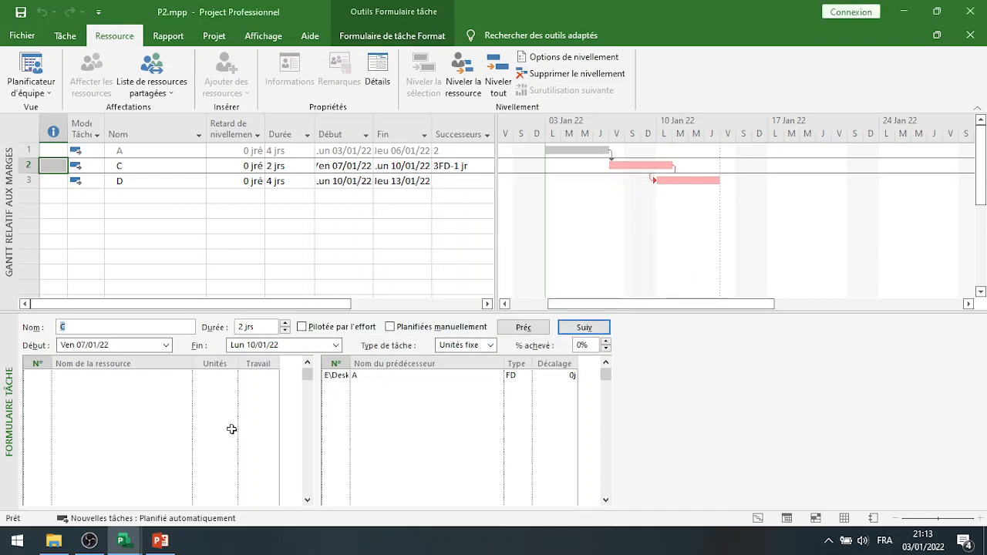
- Assign 2 units of the AGENT resource to task C of P2
left_click(185, 379)
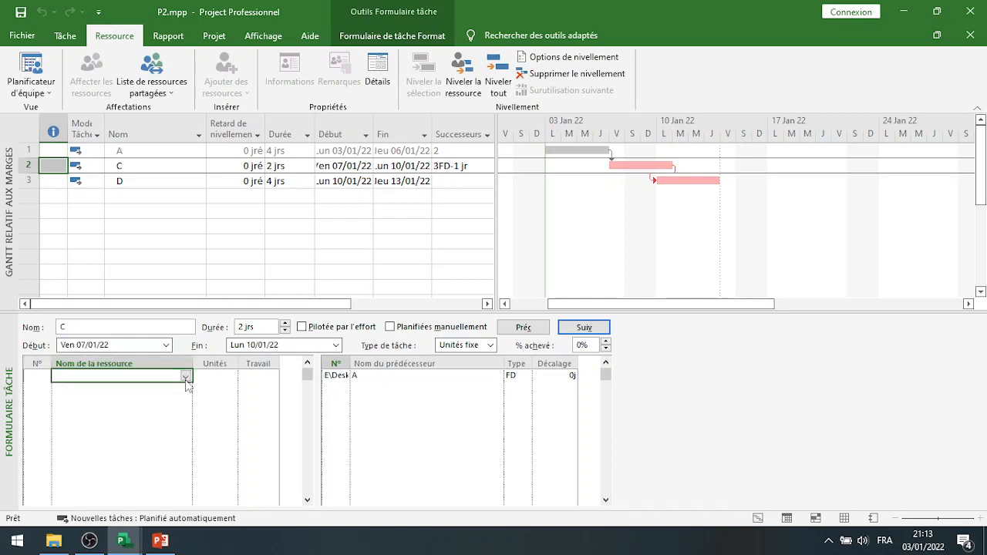
left_click(185, 377)
left_click(177, 388)
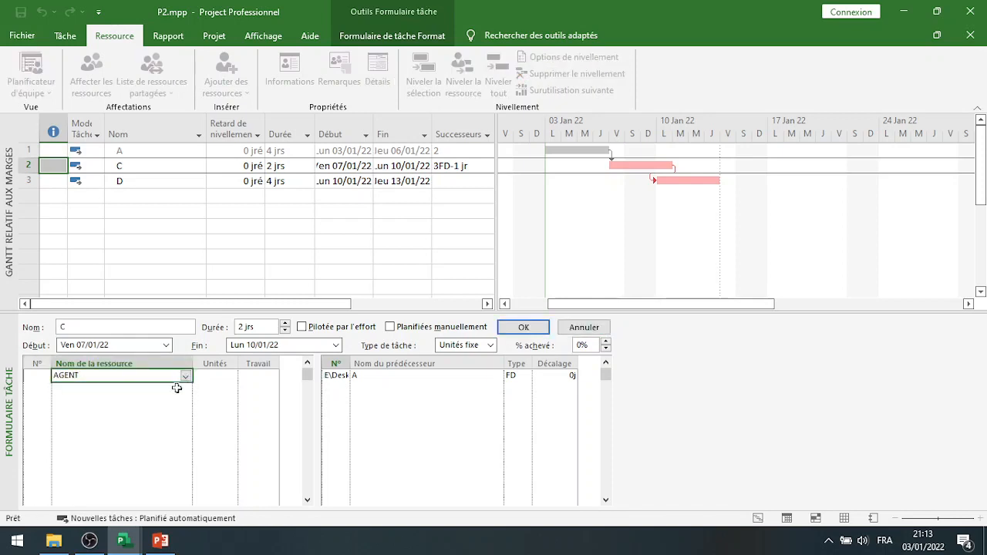
left_click(213, 378)
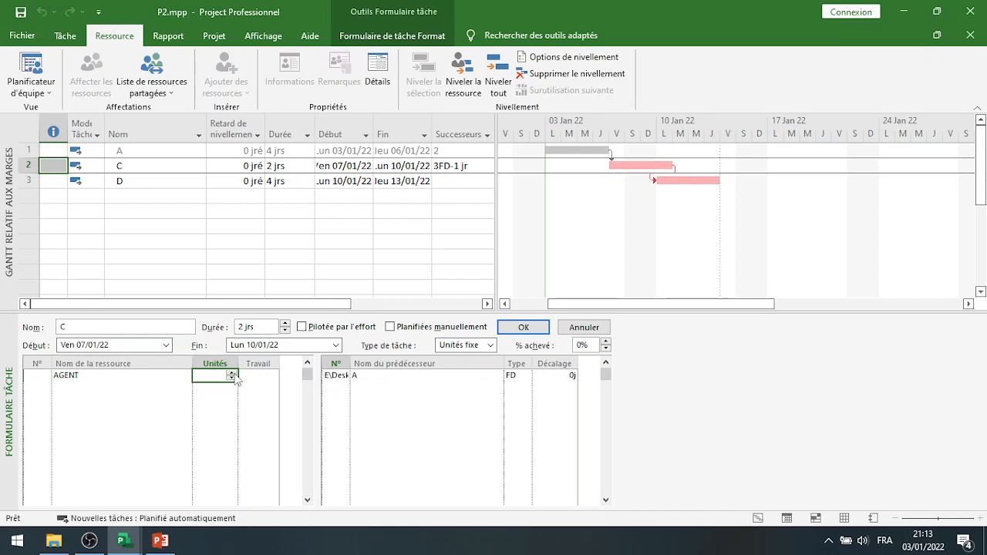
left_click(231, 373)
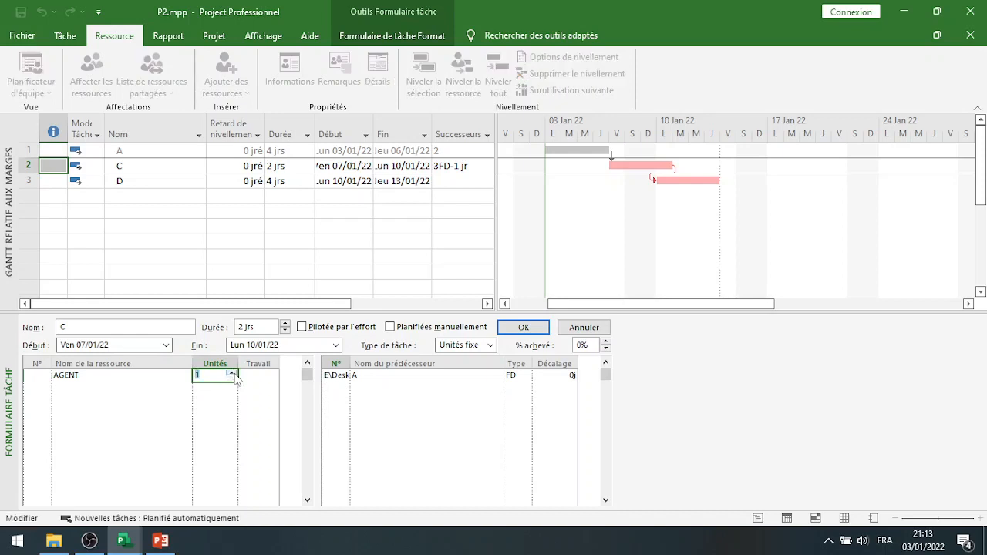
left_click(516, 330)
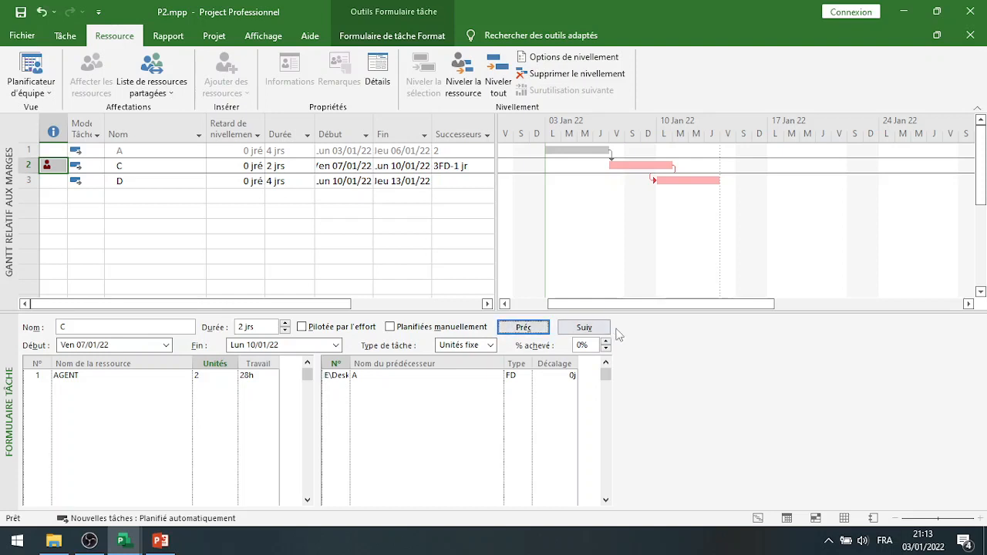
- Assign 2 units of the AGENT resource to task D of P2
left_click(585, 328)
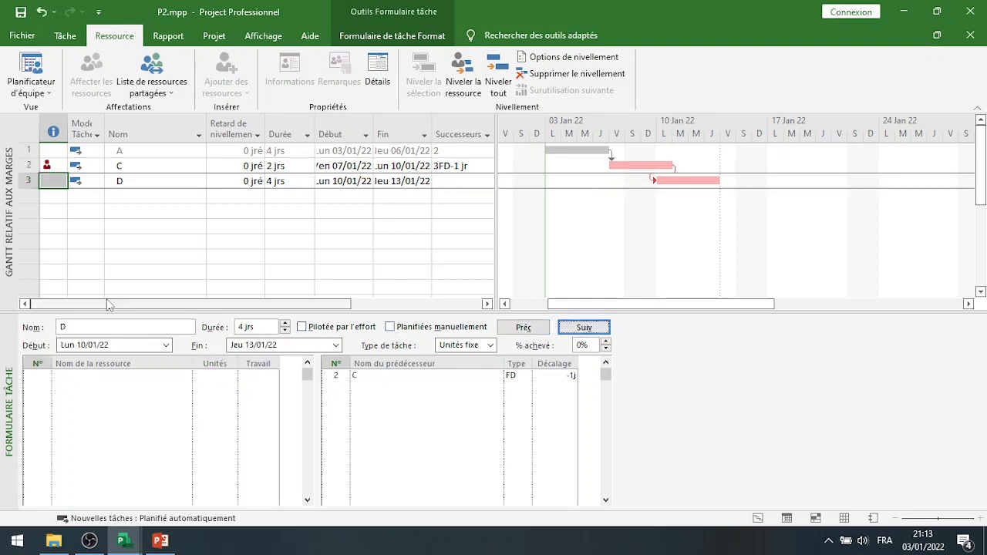
mouse_move(48, 168)
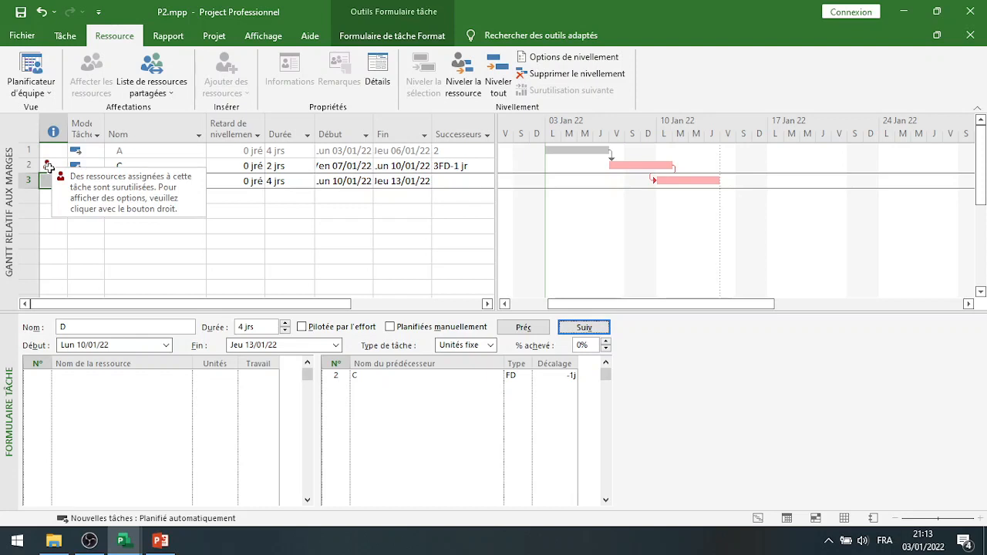
left_click(189, 374)
left_click(188, 374)
left_click(187, 375)
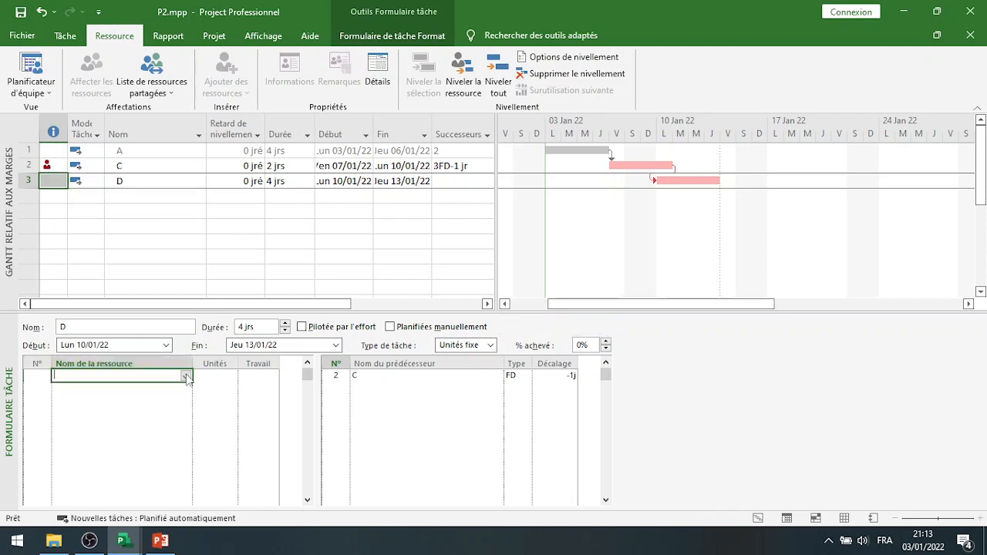
left_click(185, 376)
left_click(170, 388)
left_click(230, 375)
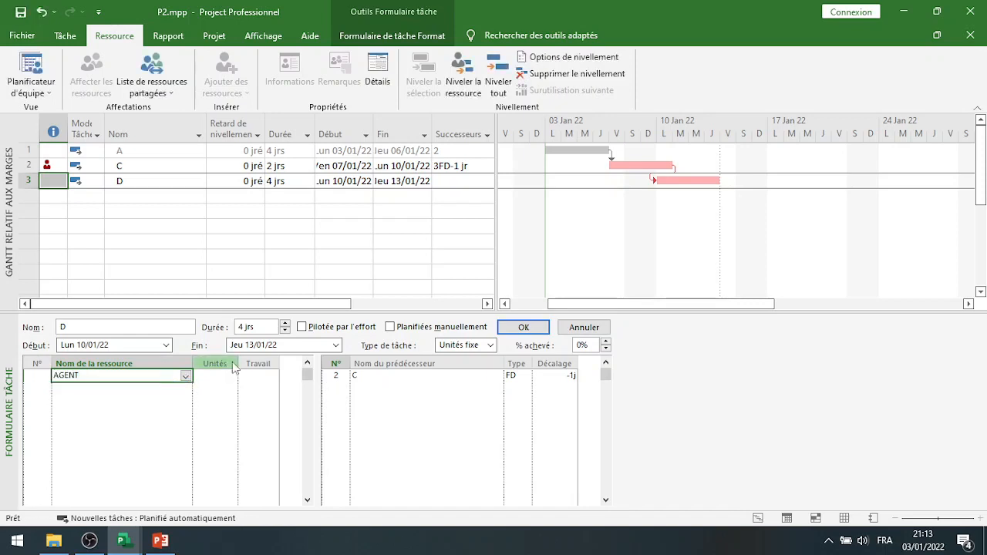
left_click(230, 375)
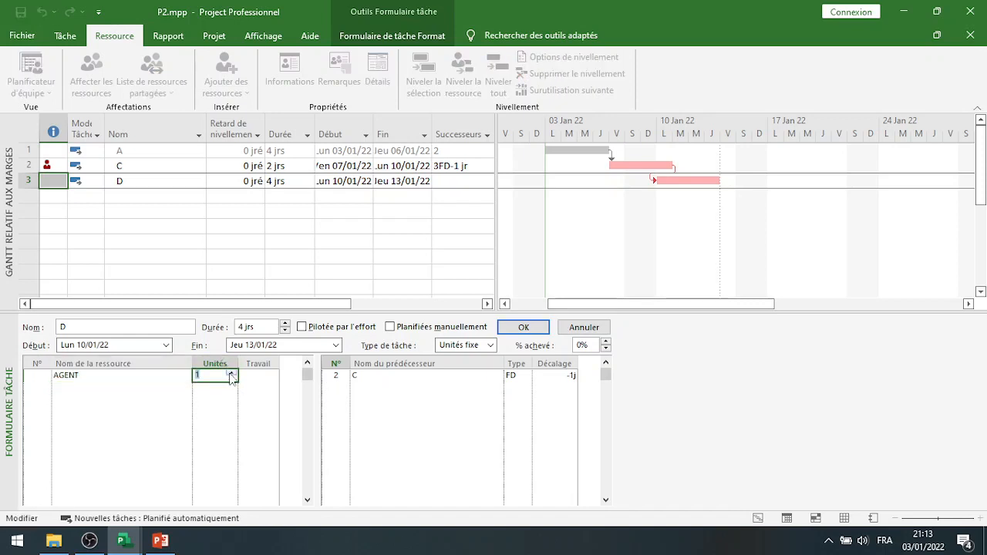
left_click(521, 327)
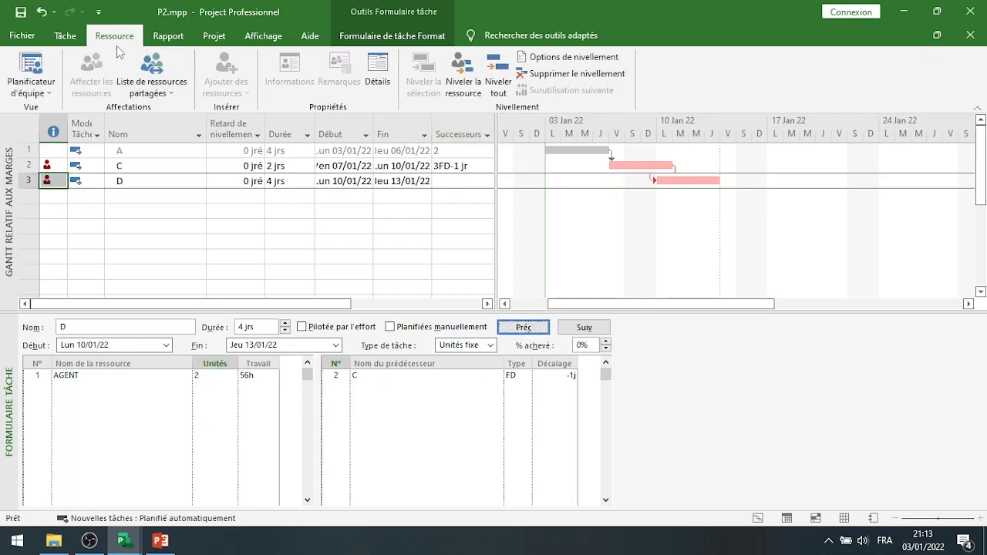
- Show the Graphe des ressources below P2's Gantt with task C selected, and widen the chart area
left_click(263, 36)
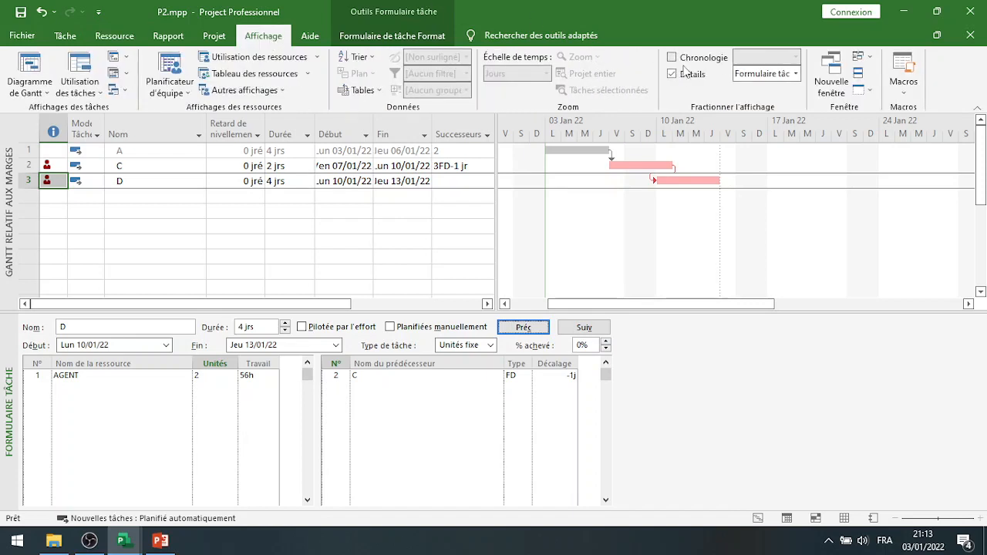
left_click(795, 73)
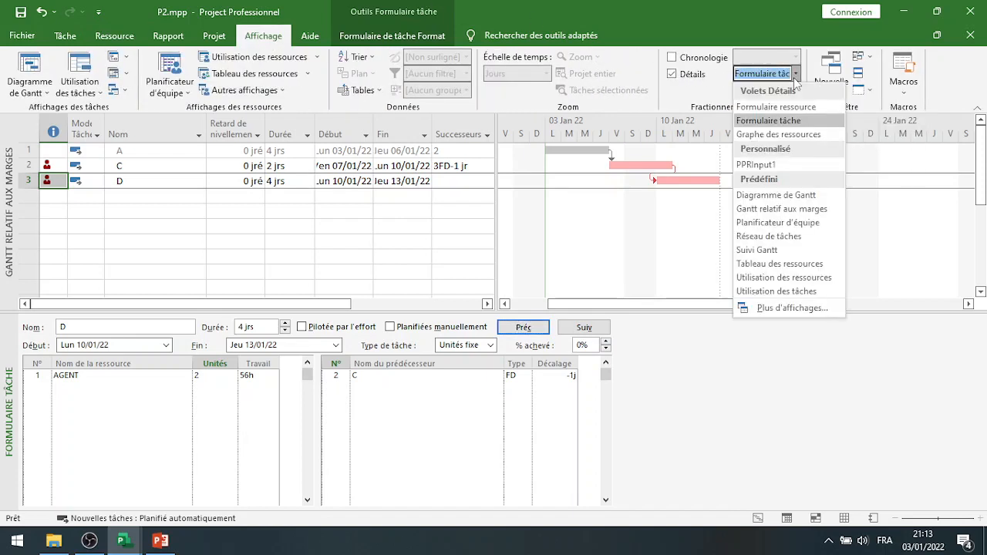
left_click(764, 134)
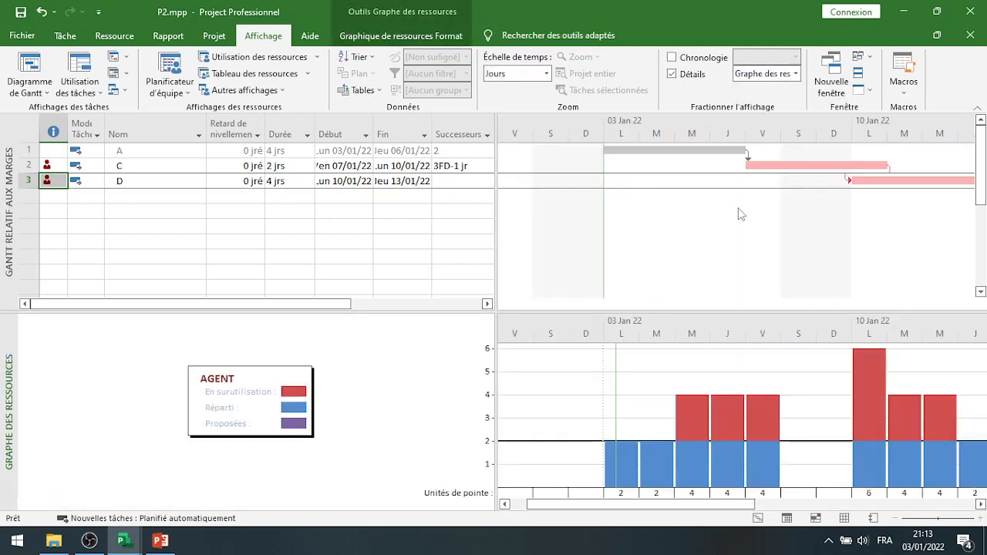
left_click(491, 243)
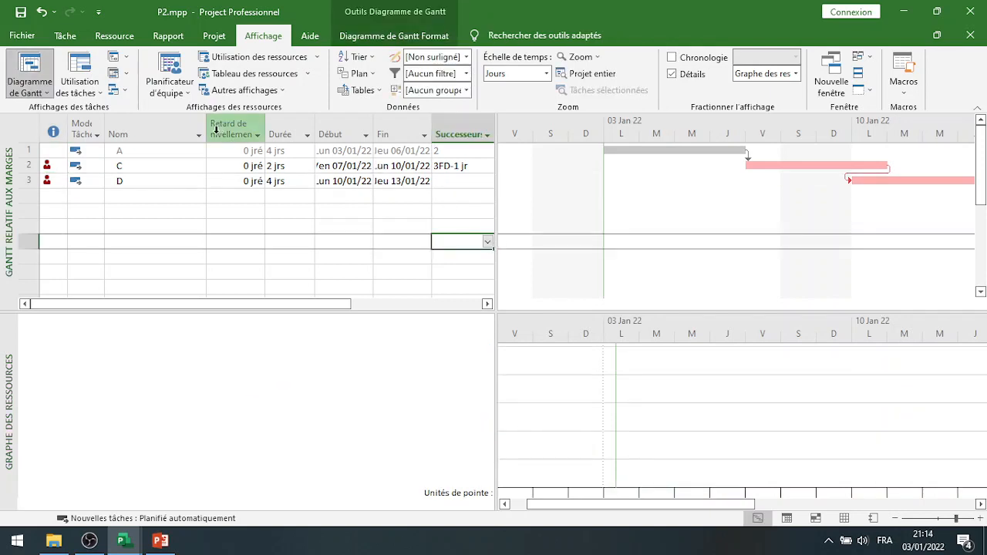
left_click(186, 171)
double_click(187, 170)
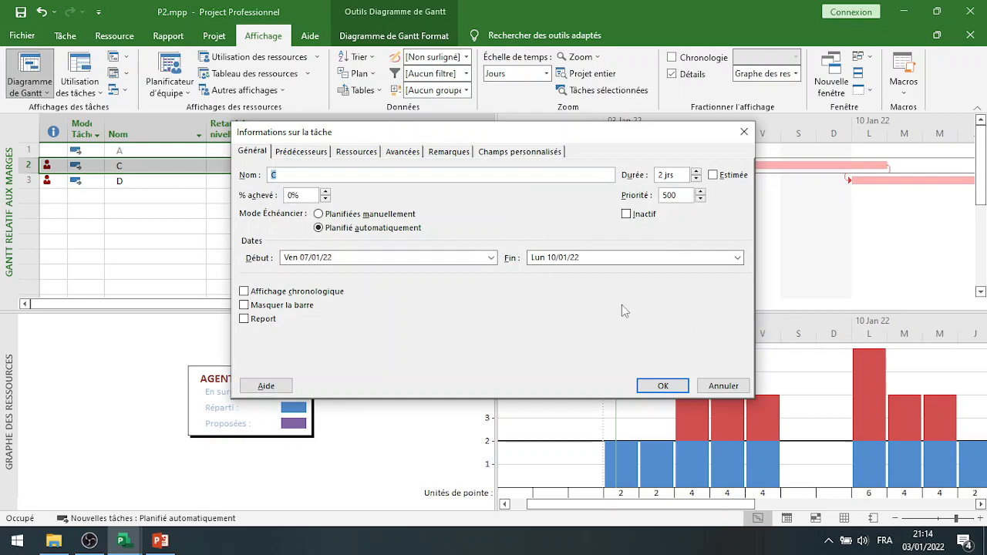
left_click(706, 386)
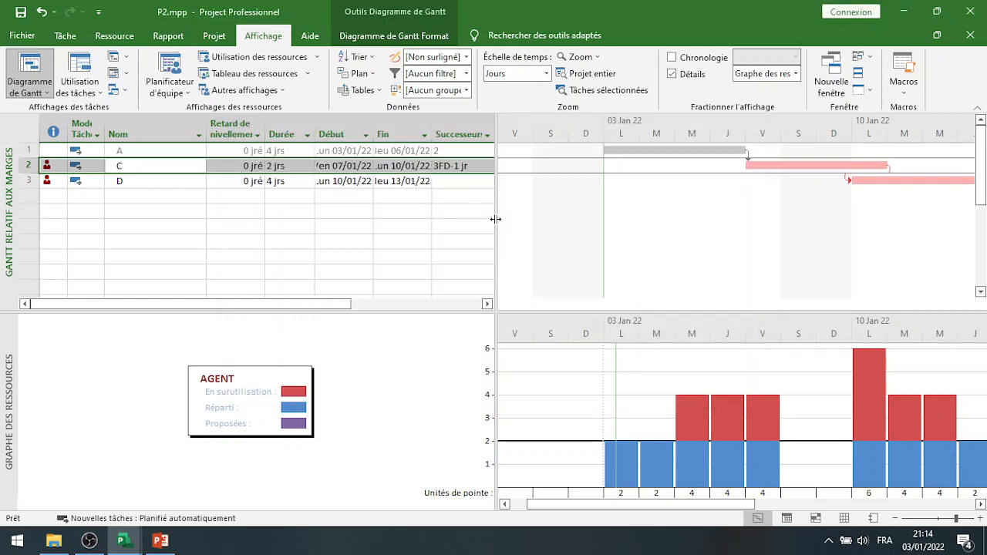
left_click_drag(496, 219, 304, 219)
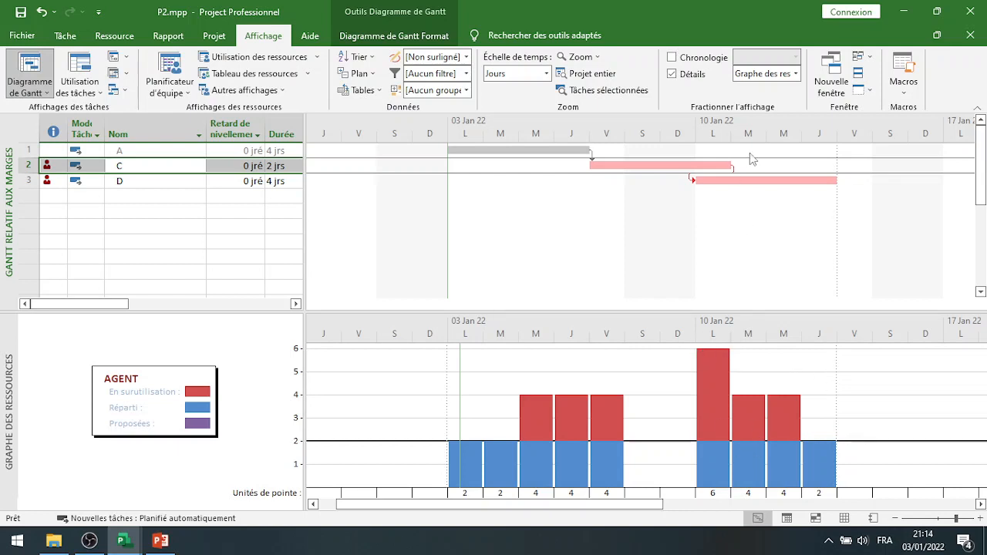
- Switch to the consolidated P1 ET P2.mpp and show the Formulaire tâche details below its Gantt
left_click(868, 59)
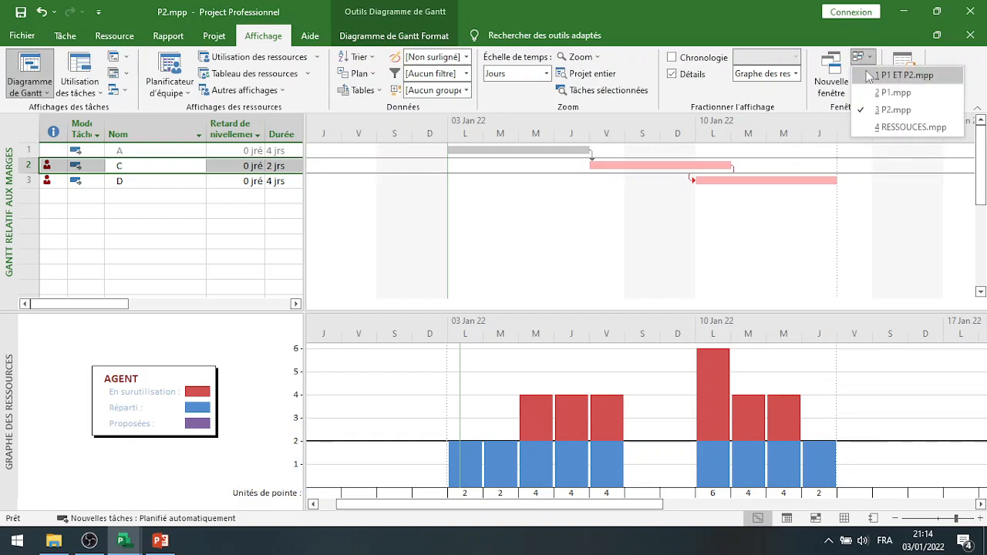
left_click(864, 75)
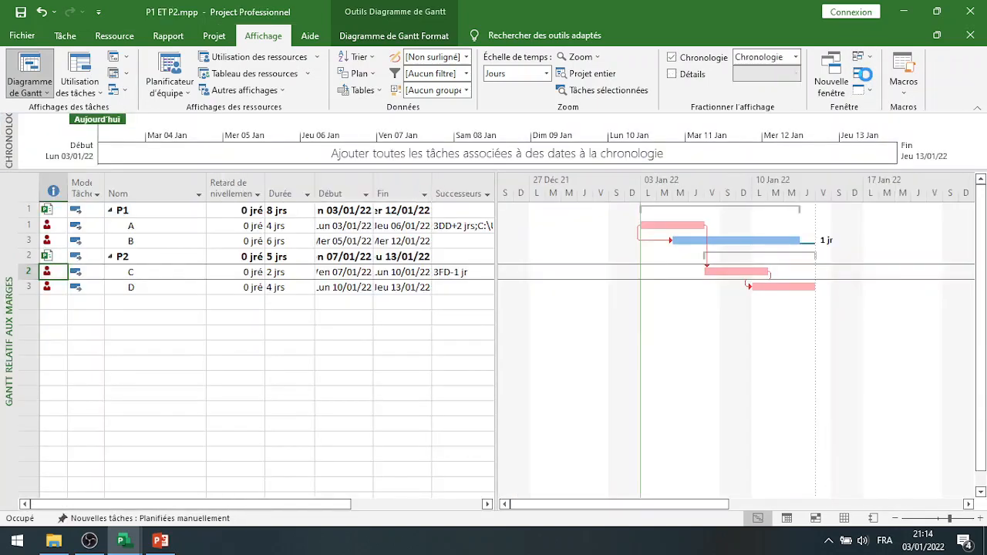
left_click(672, 74)
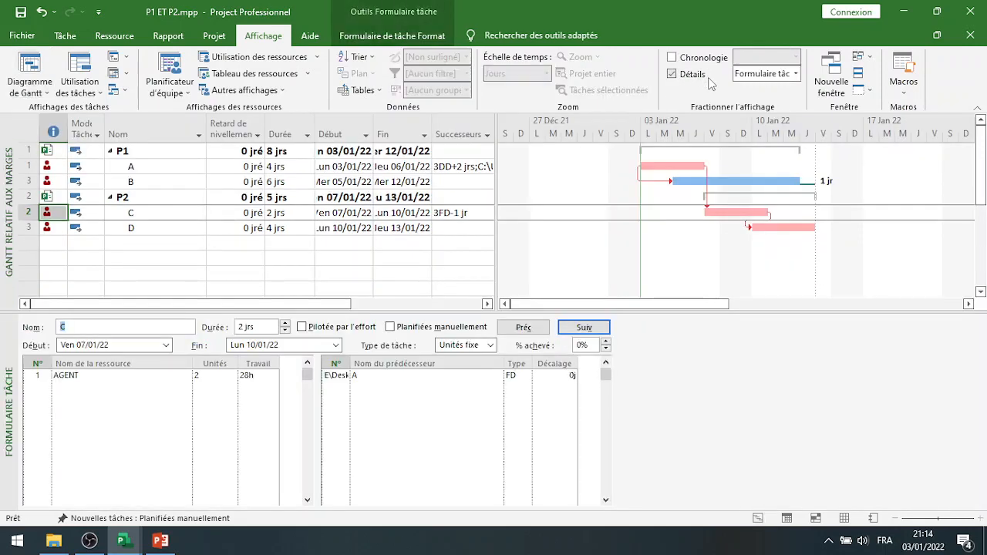
- View the resource assignments of task D and task A in the consolidated project's task form
left_click(190, 229)
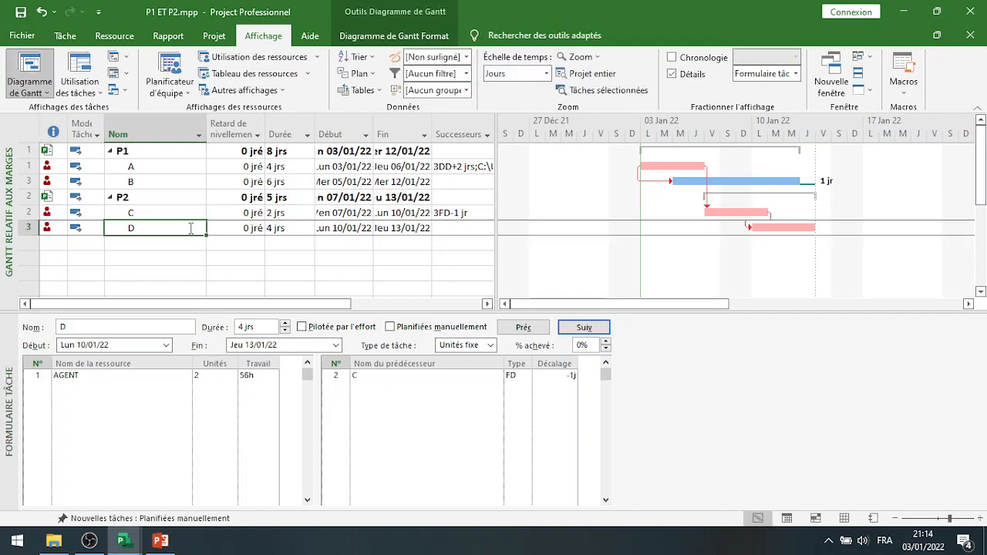
left_click(195, 152)
left_click(186, 166)
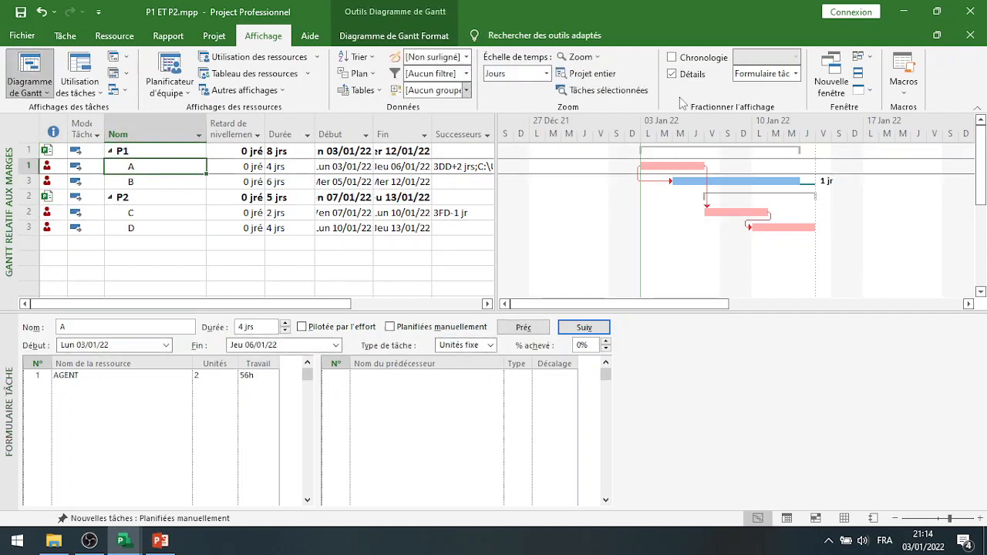
- Show the Graphe des ressources below the consolidated project's Gantt and widen the chart area to view AGENT's whole workload
left_click(797, 73)
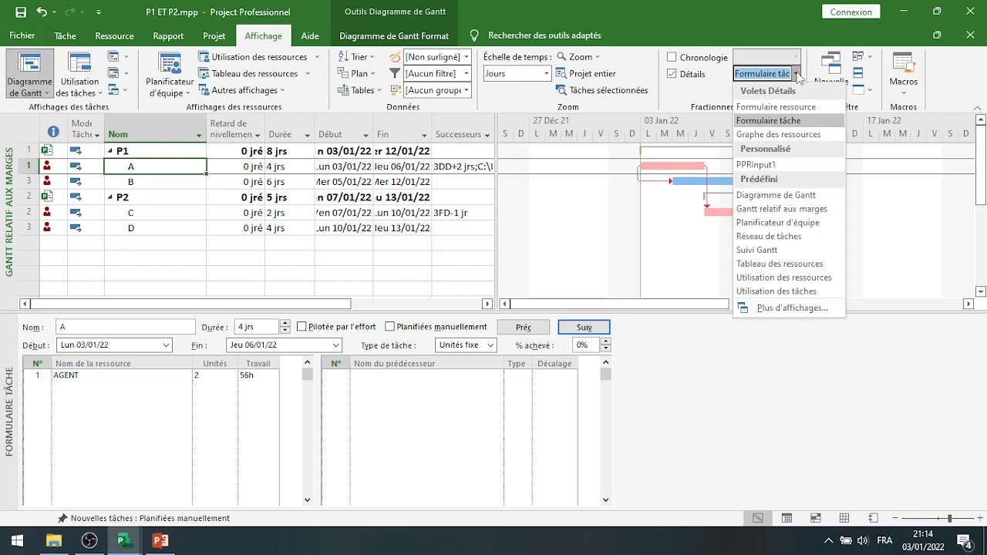
left_click(777, 135)
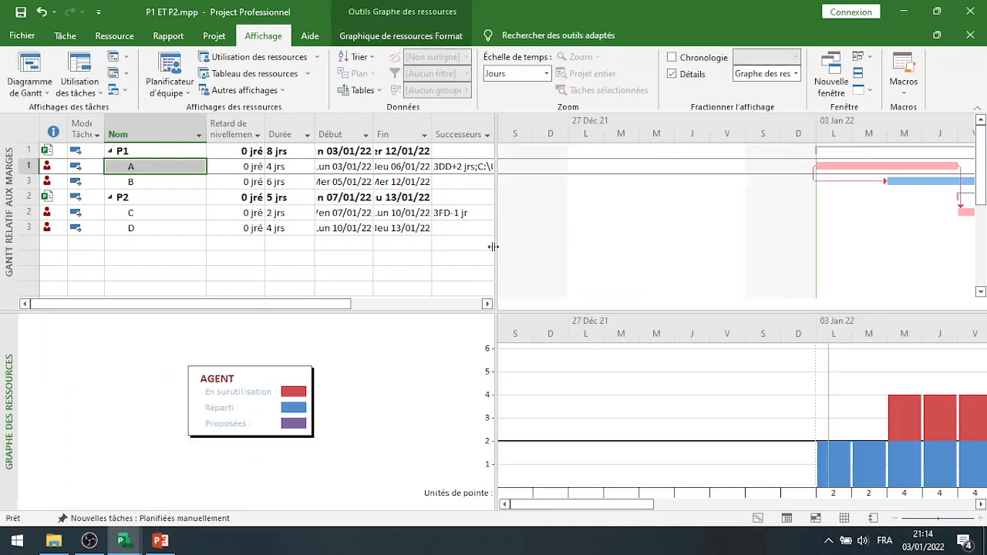
left_click_drag(496, 249, 217, 269)
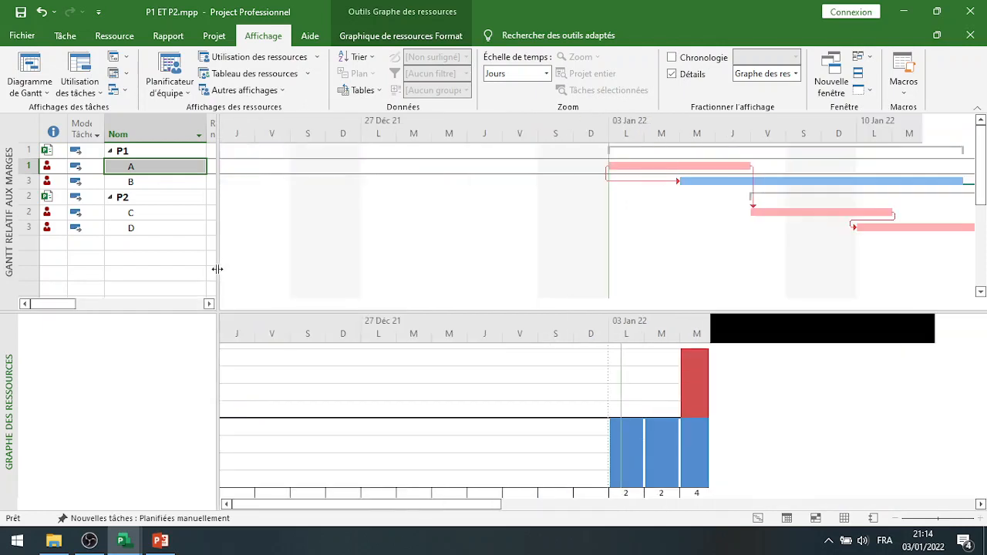
left_click(980, 505)
left_click(981, 505)
left_click(980, 505)
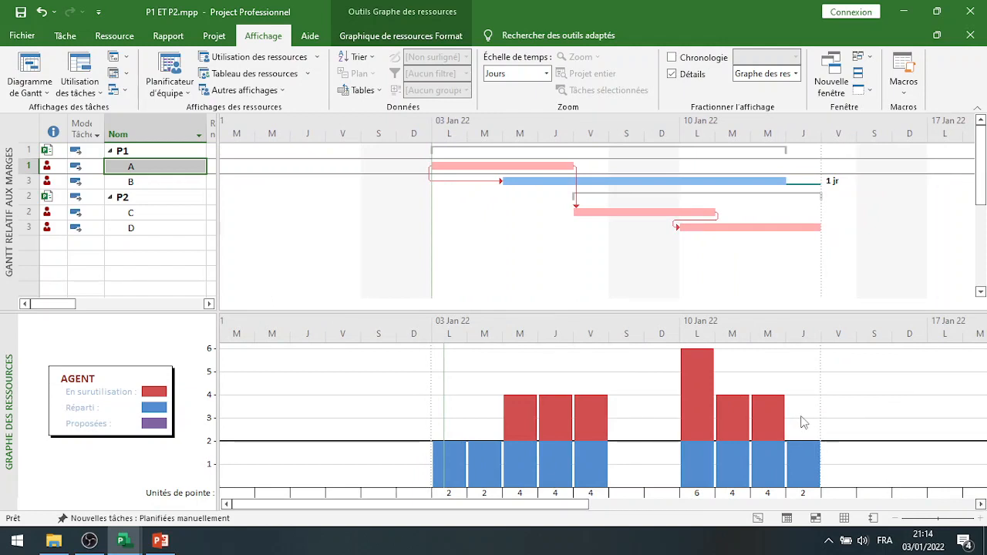
- Switch to RESSOUCES.mpp and apply the Graphe des ressources view to it
left_click(865, 61)
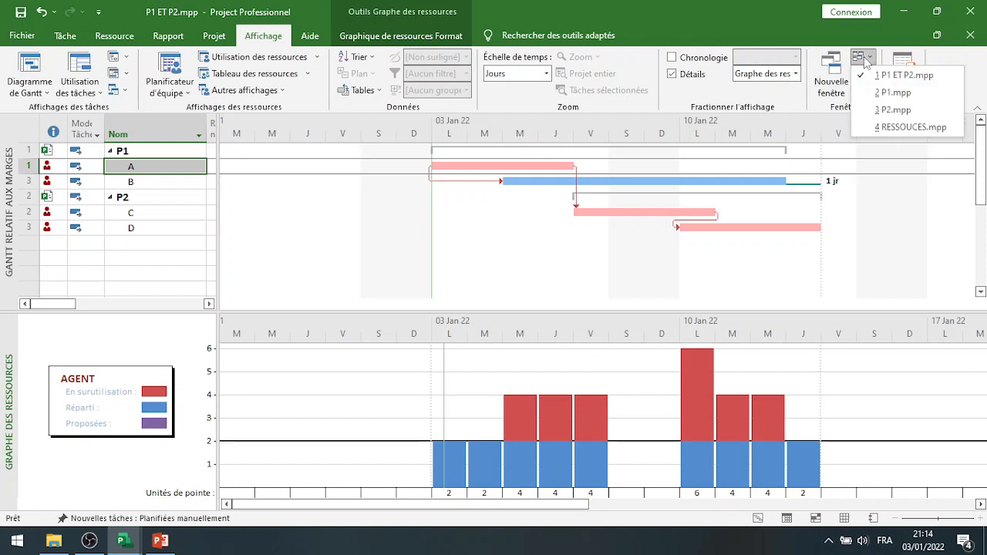
left_click(871, 128)
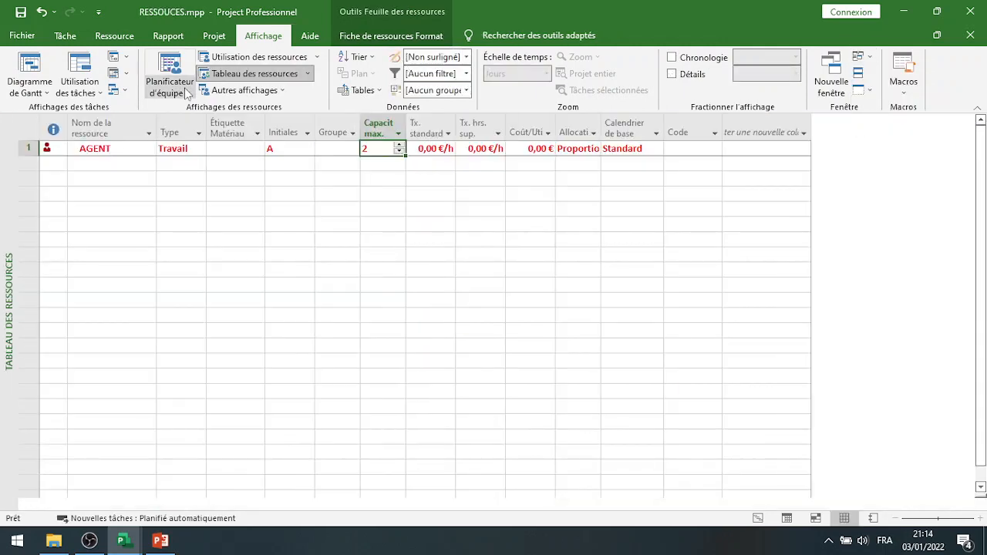
left_click(42, 94)
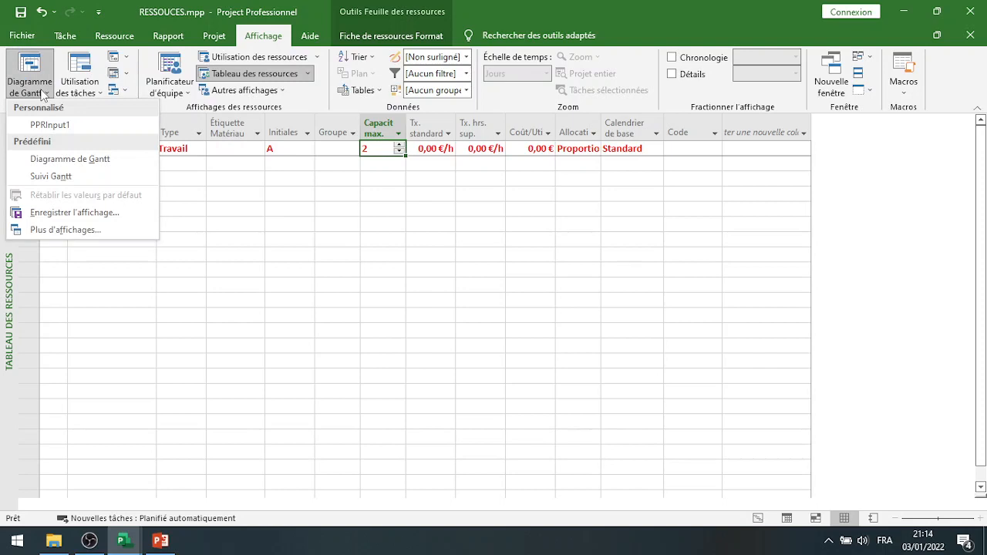
left_click(67, 229)
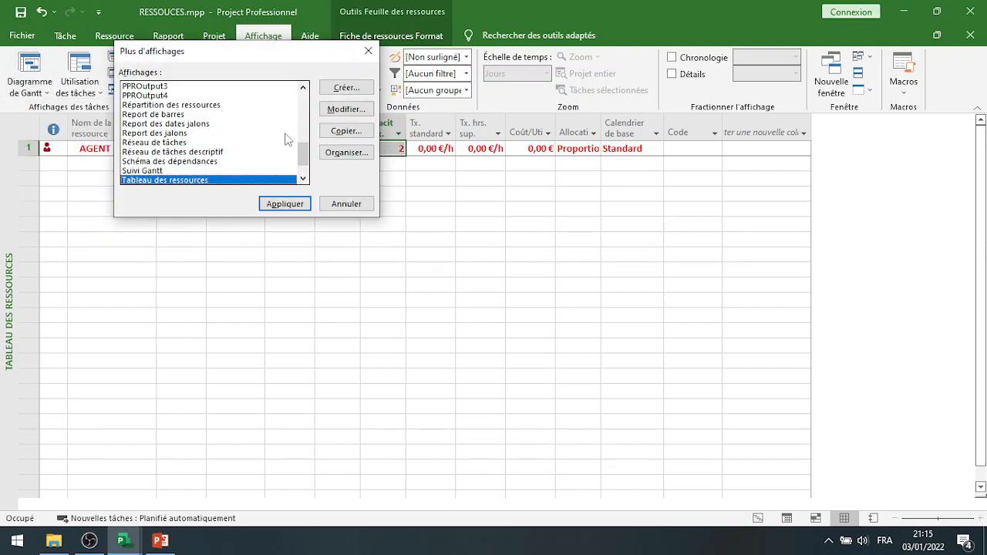
left_click(306, 115)
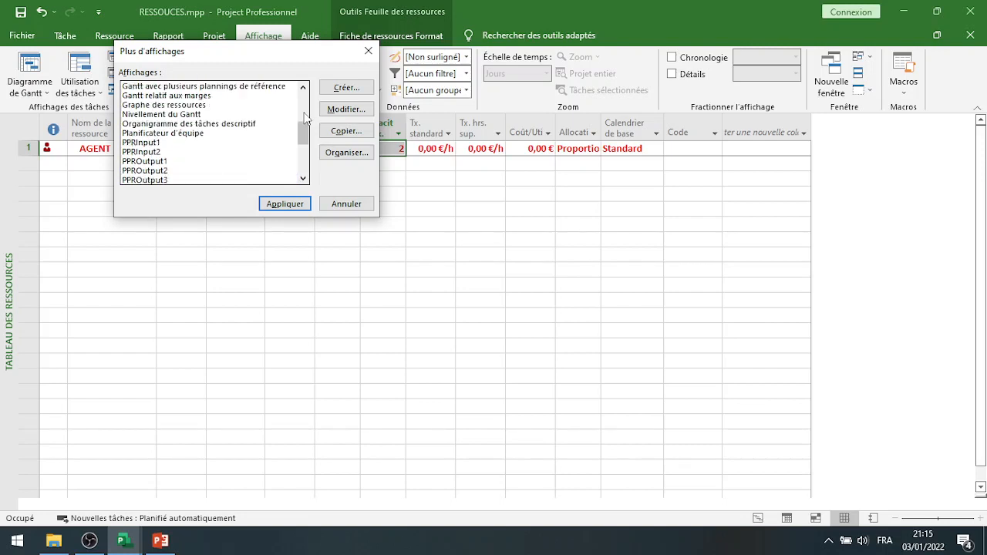
left_click(306, 116)
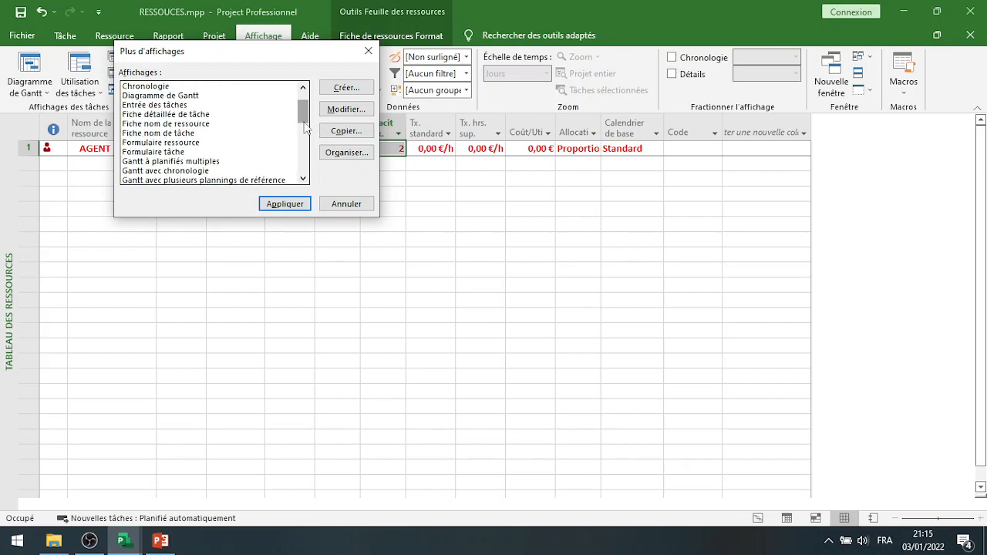
scroll(305, 179, "down", 2)
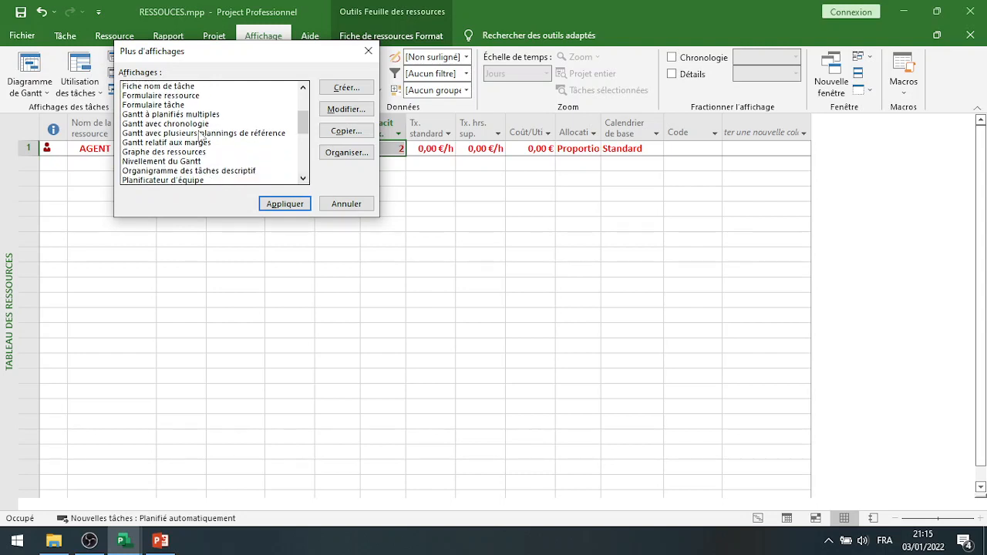
left_click(195, 153)
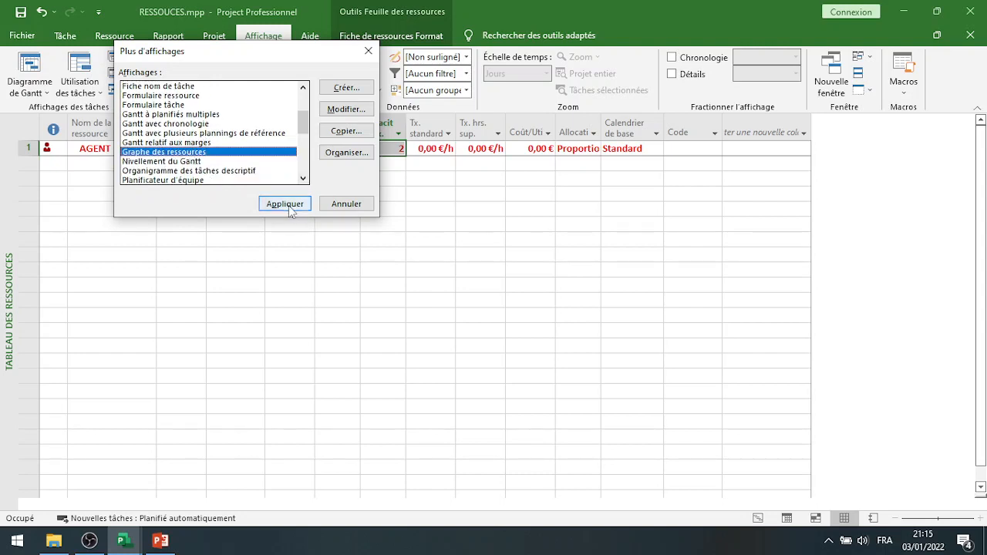
left_click(285, 205)
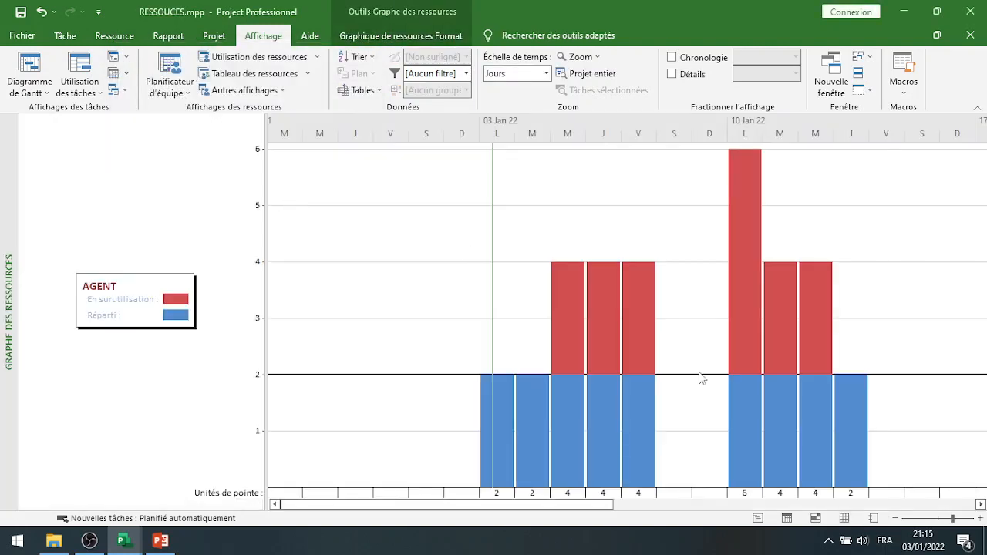
left_click(980, 505)
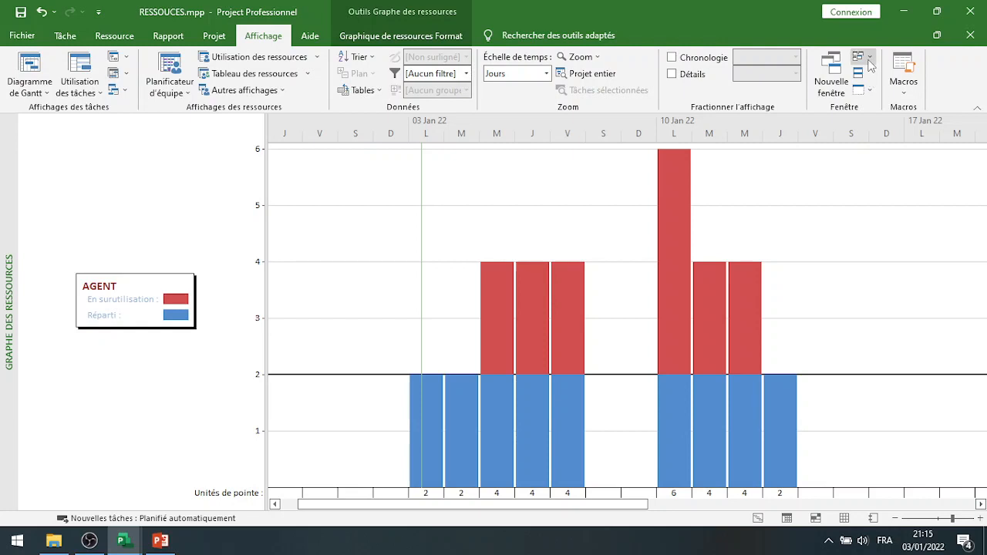
- Compare AGENT's resource graph across P1 ET P2.mpp, P1.mpp, P2.mpp and RESSOUCES.mpp
left_click(868, 58)
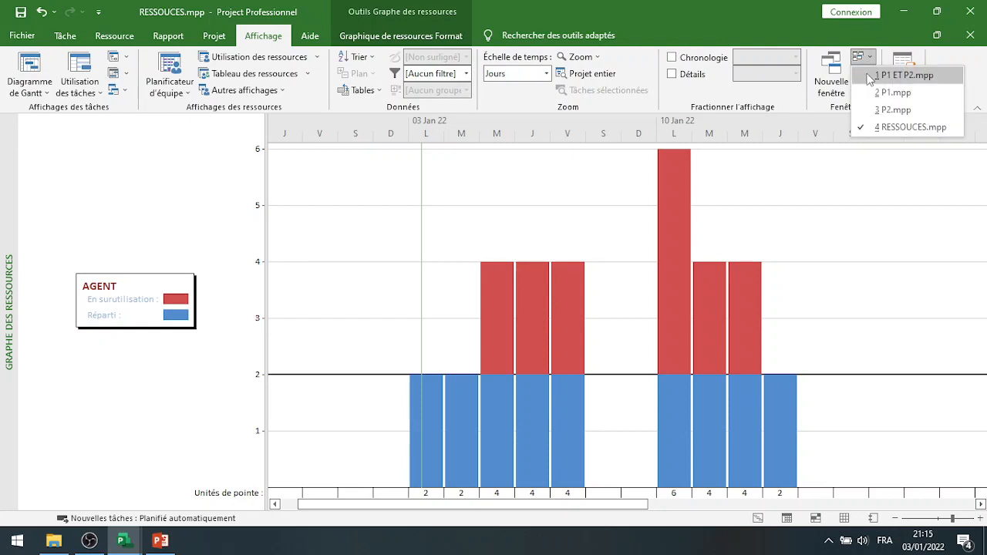
left_click(869, 76)
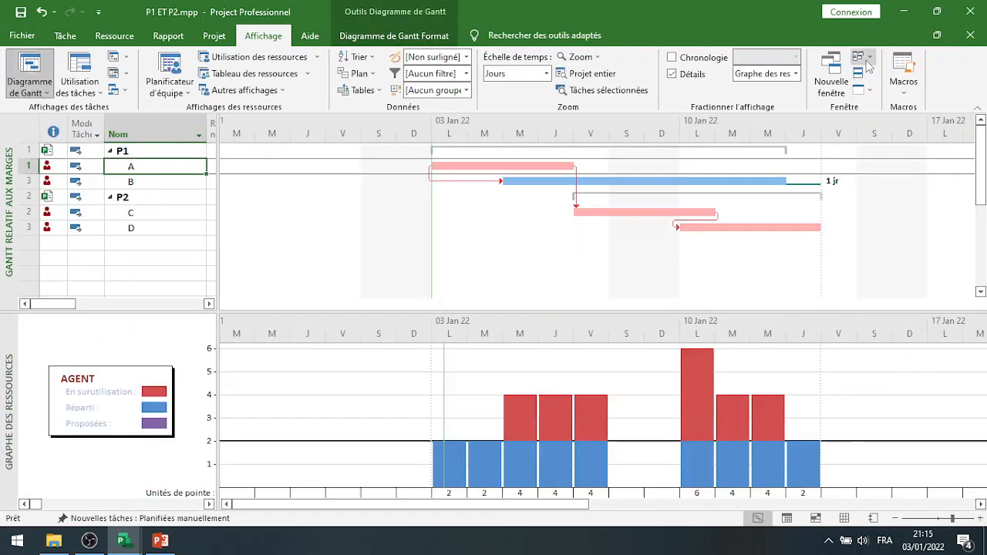
left_click(869, 58)
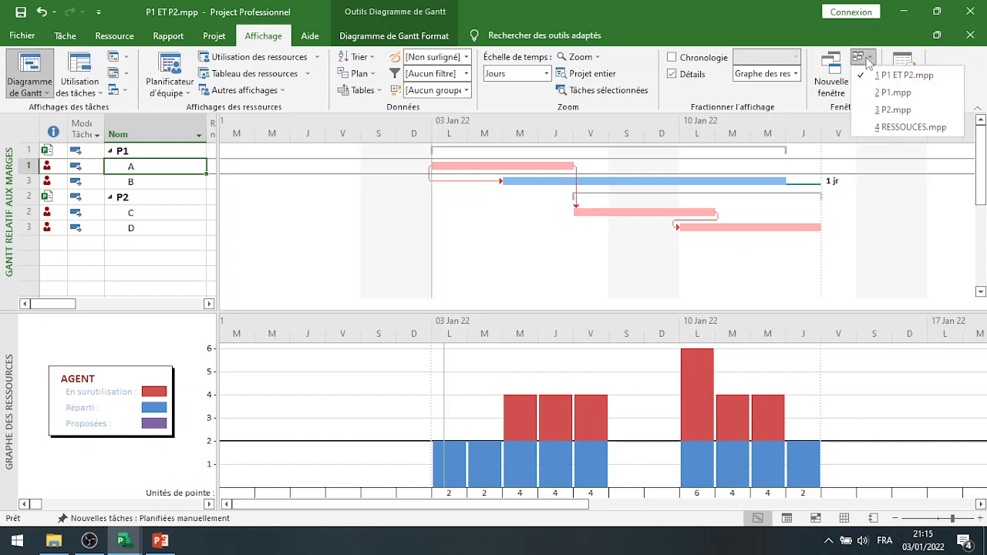
left_click(887, 93)
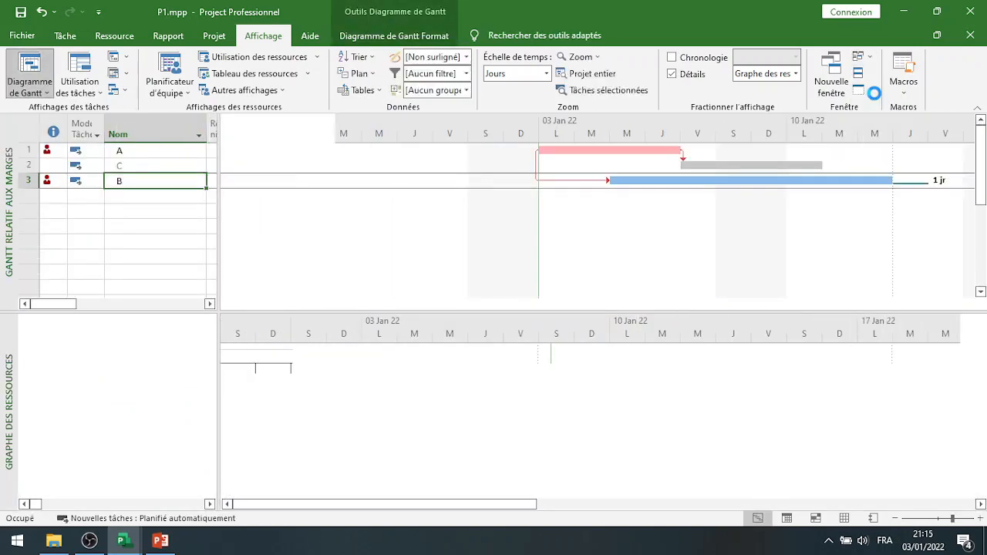
left_click(867, 57)
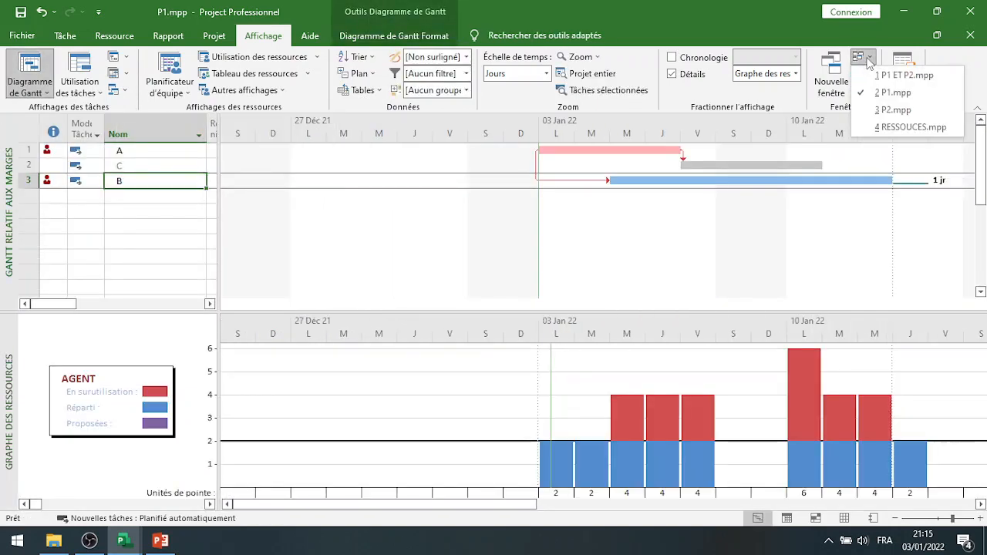
left_click(887, 110)
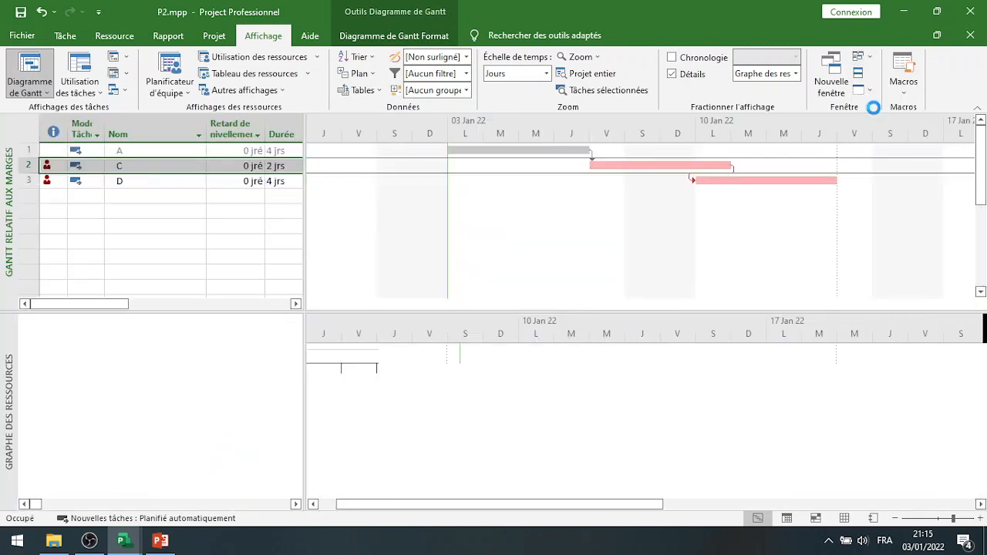
left_click(867, 59)
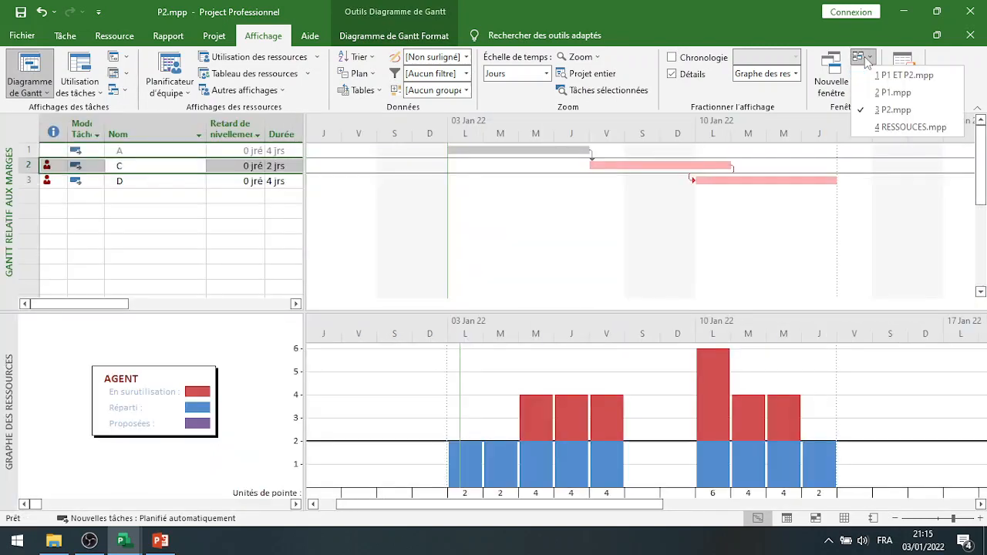
left_click(877, 127)
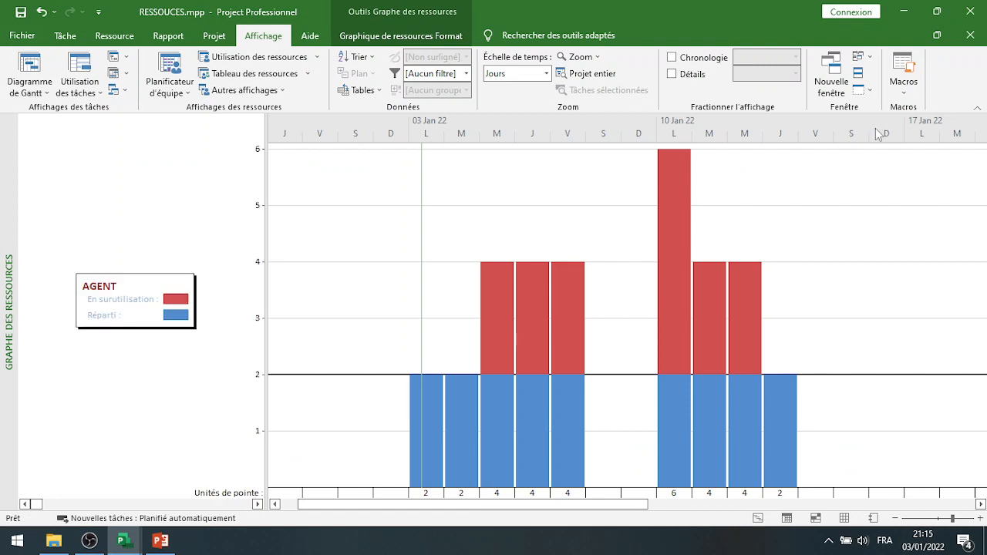
- Arrange all open project windows together and widen the Gantt chart area in P1 ET P2.mpp and P1.mpp
left_click(859, 77)
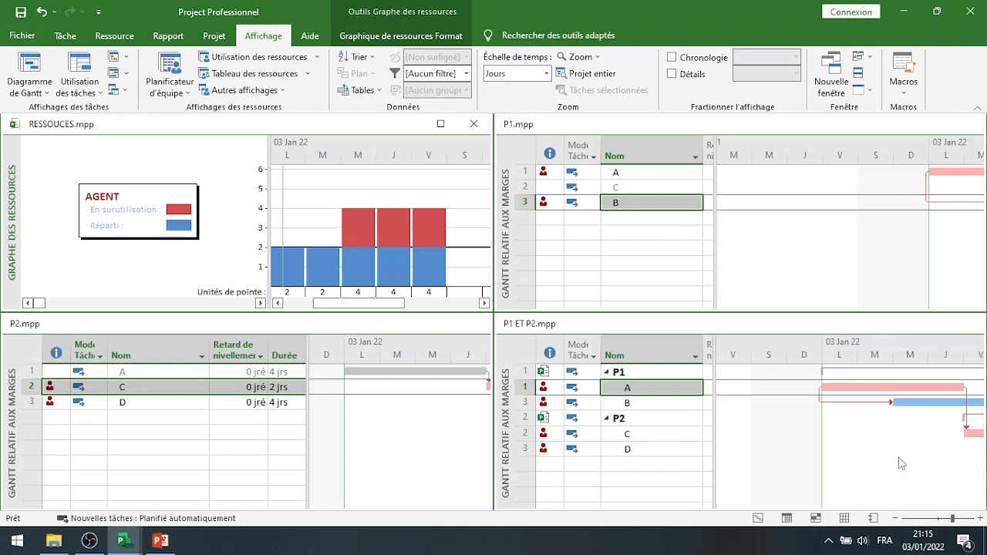
left_click(713, 388)
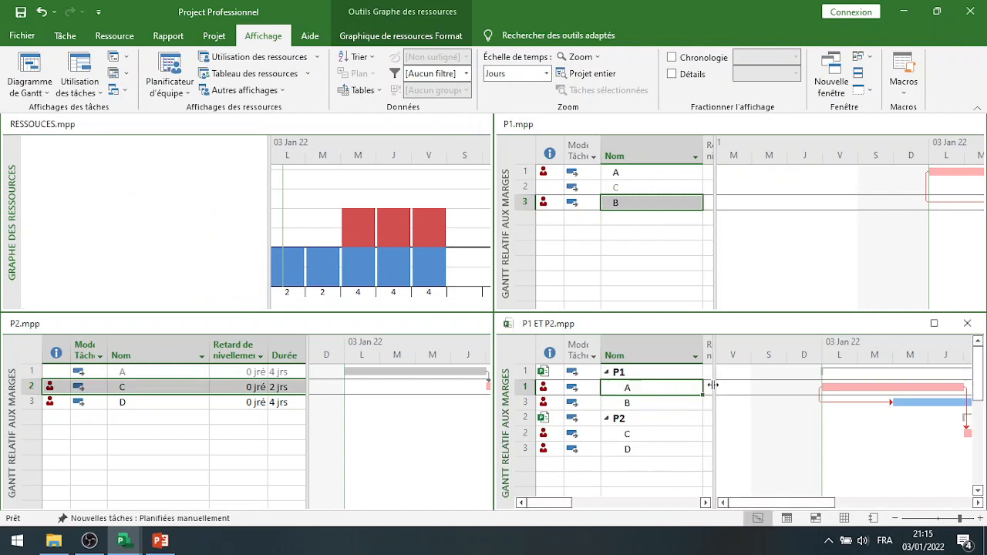
left_click_drag(713, 385, 603, 389)
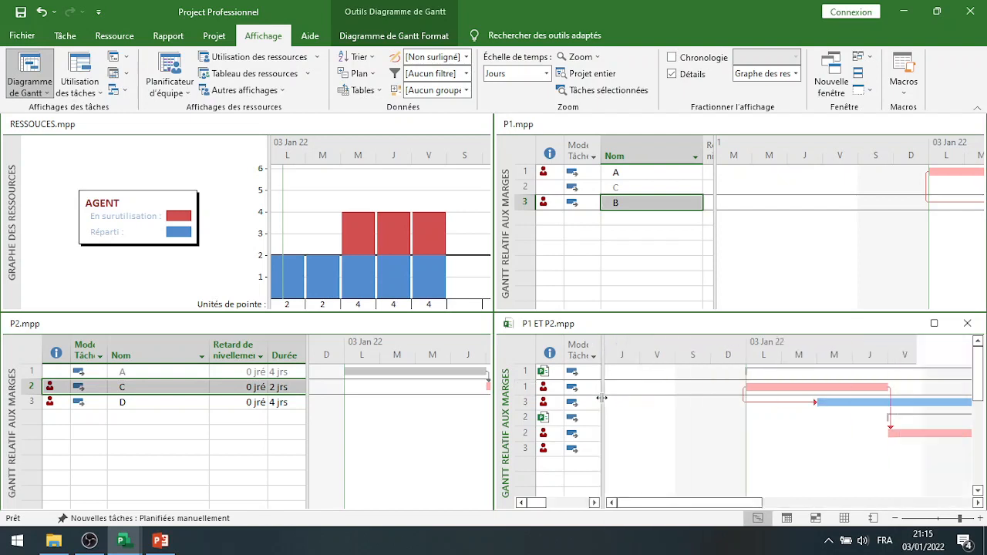
left_click(713, 267)
left_click_drag(714, 267, 601, 274)
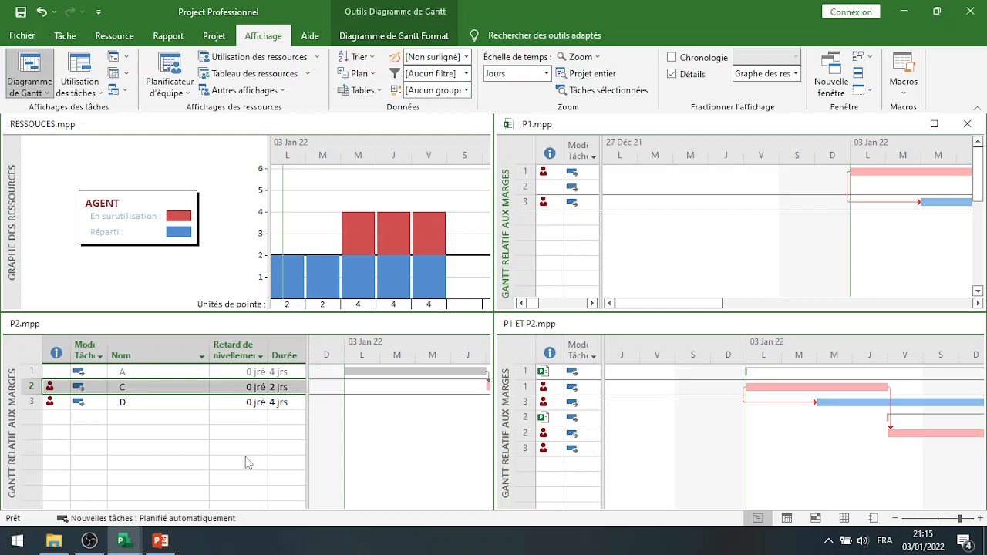
- Apply the Graphe des ressources view to the P2.mpp window
left_click(247, 463)
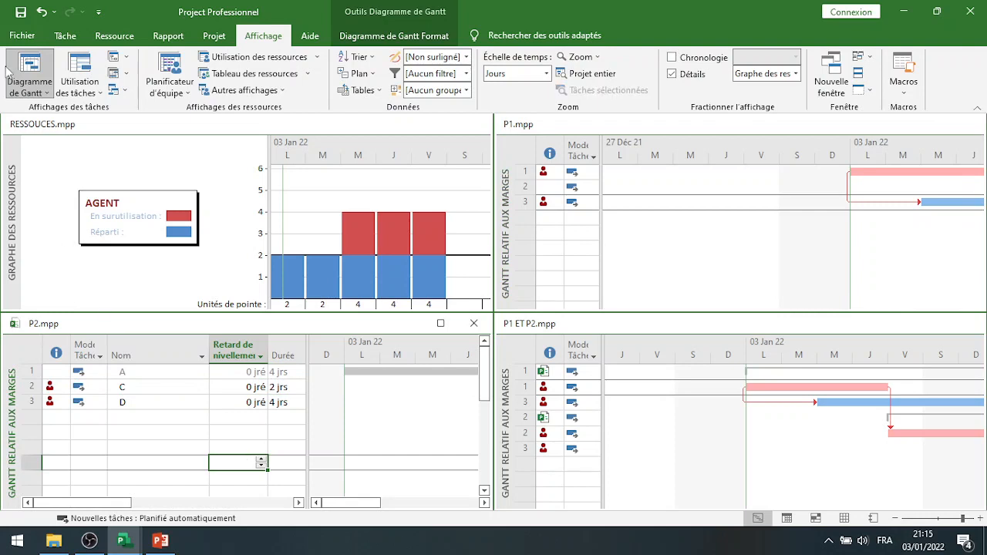
left_click(28, 94)
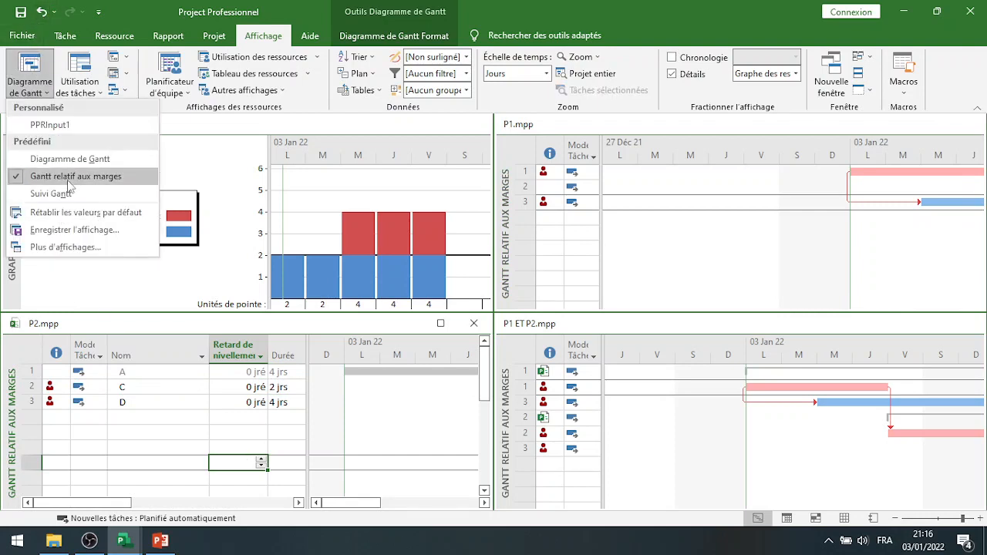
left_click(67, 248)
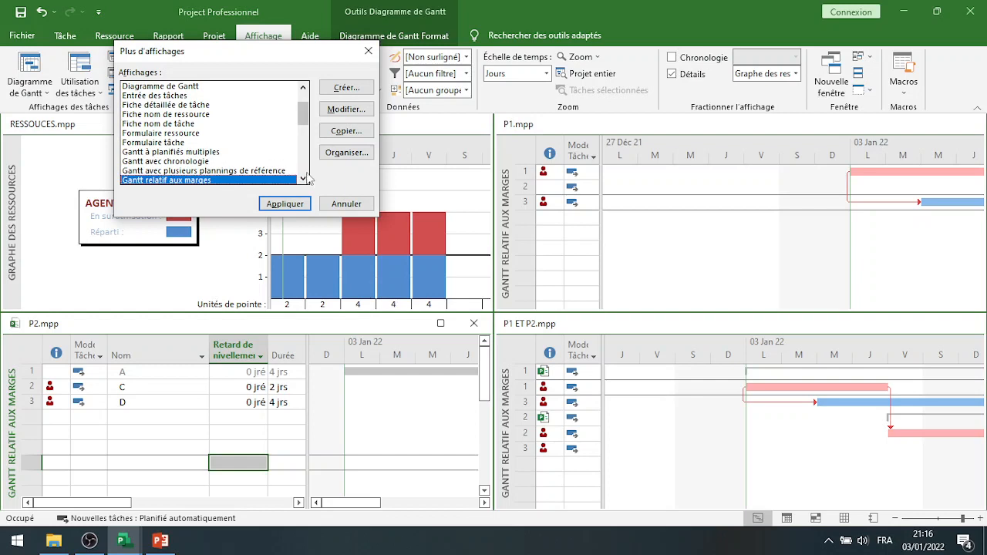
left_click(303, 179)
left_click(303, 178)
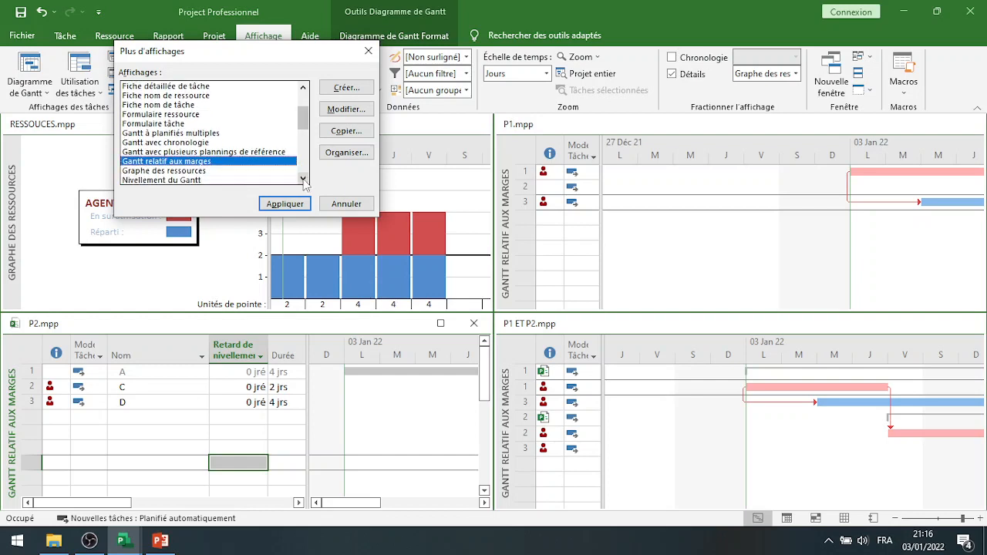
left_click(192, 170)
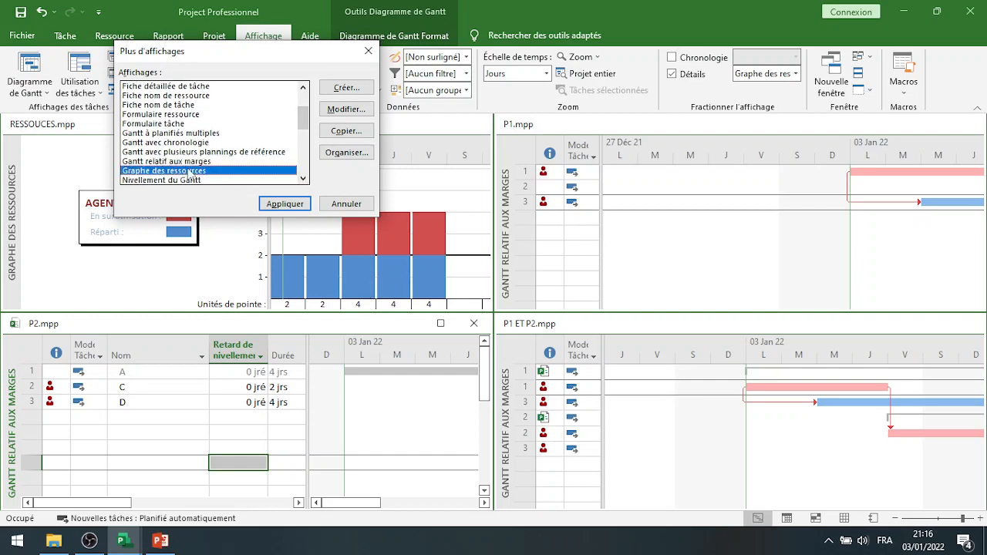
left_click(284, 205)
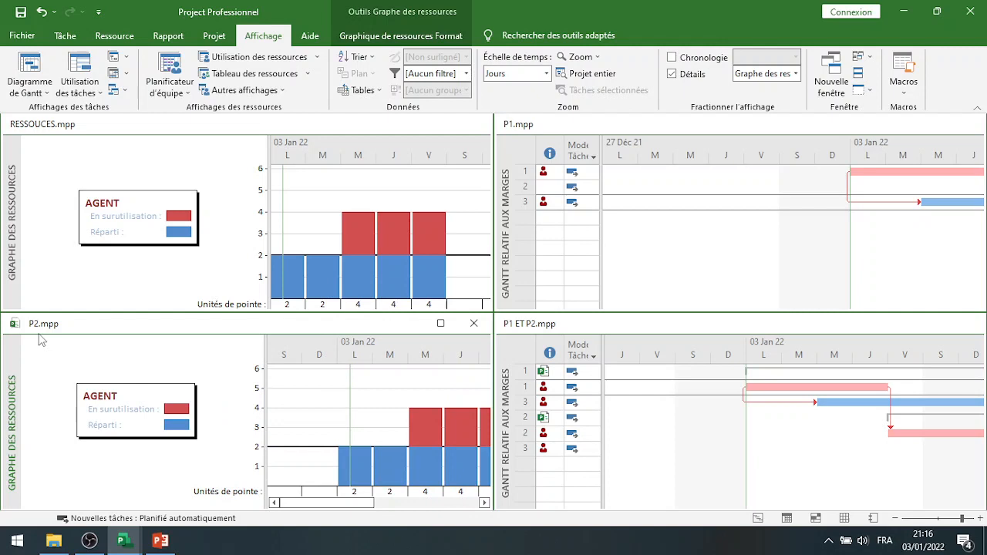
- Widen the resource graph's chart area in the RESSOUCES.mpp and P2.mpp windows
left_click(267, 250)
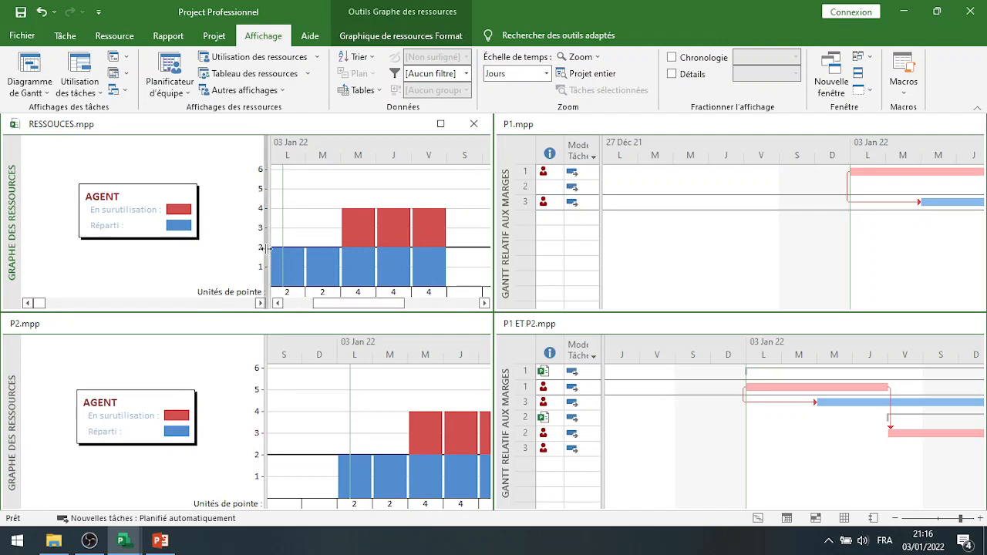
left_click_drag(267, 250, 162, 252)
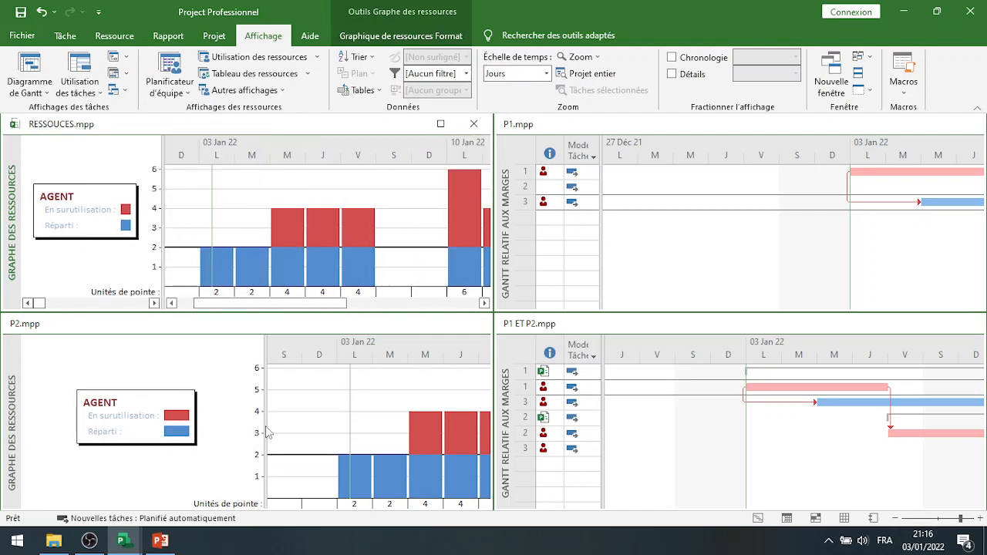
left_click(267, 432)
left_click_drag(267, 433, 161, 424)
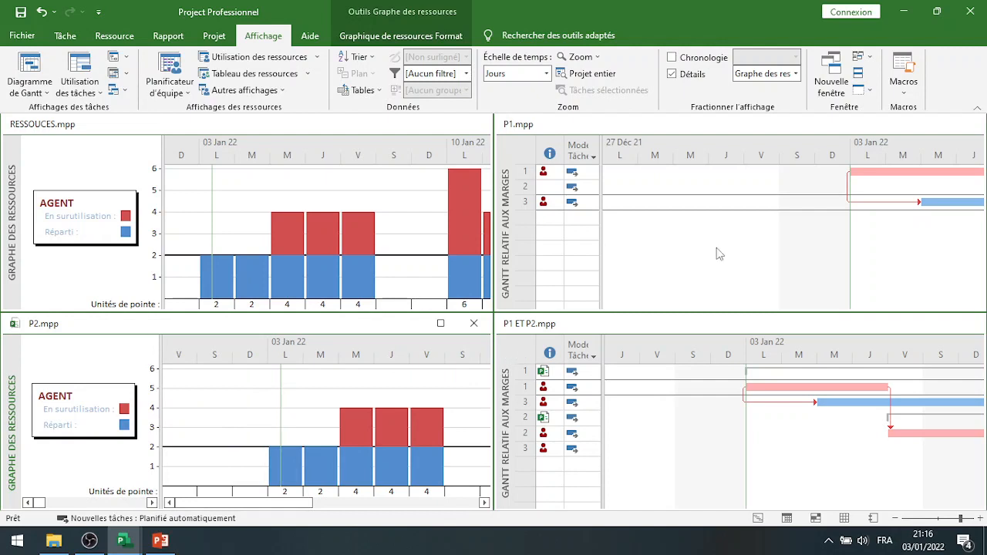
- Apply the Graphe des ressources view to the P1.mpp window and widen its chart area
left_click(652, 281)
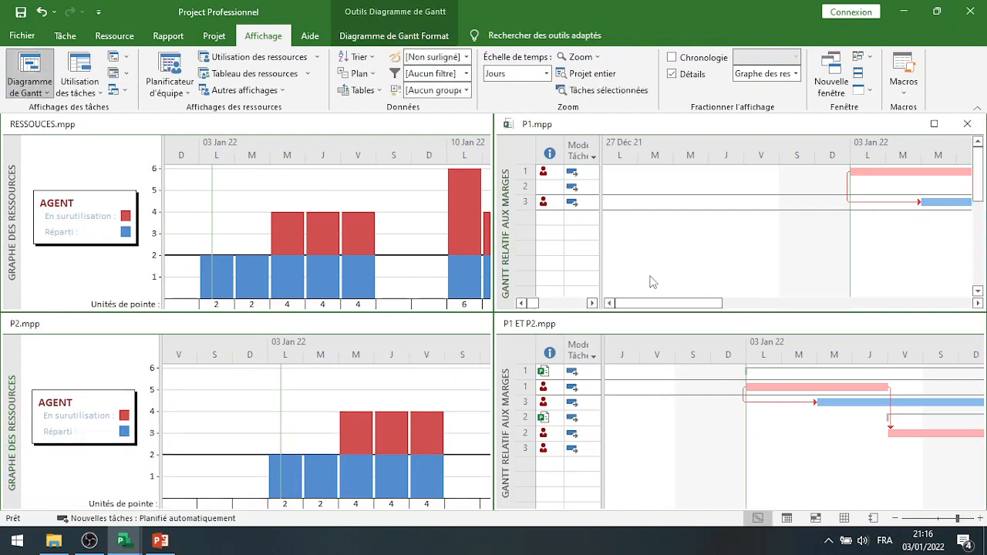
left_click(30, 94)
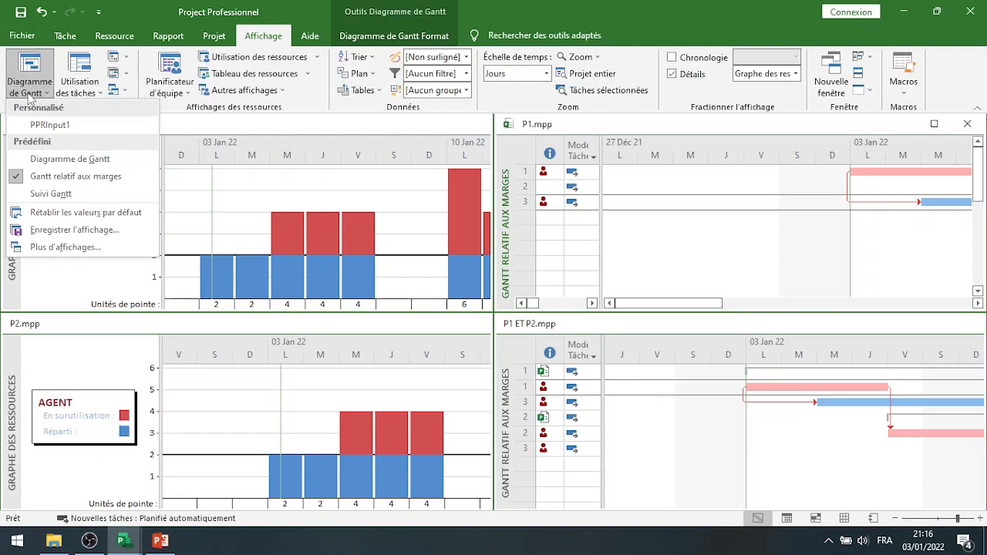
left_click(52, 247)
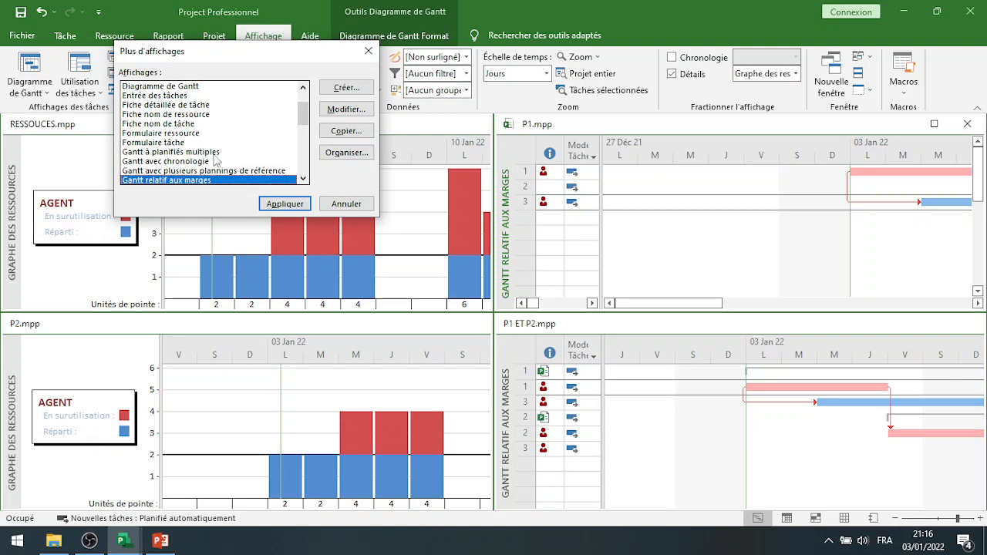
left_click(301, 180)
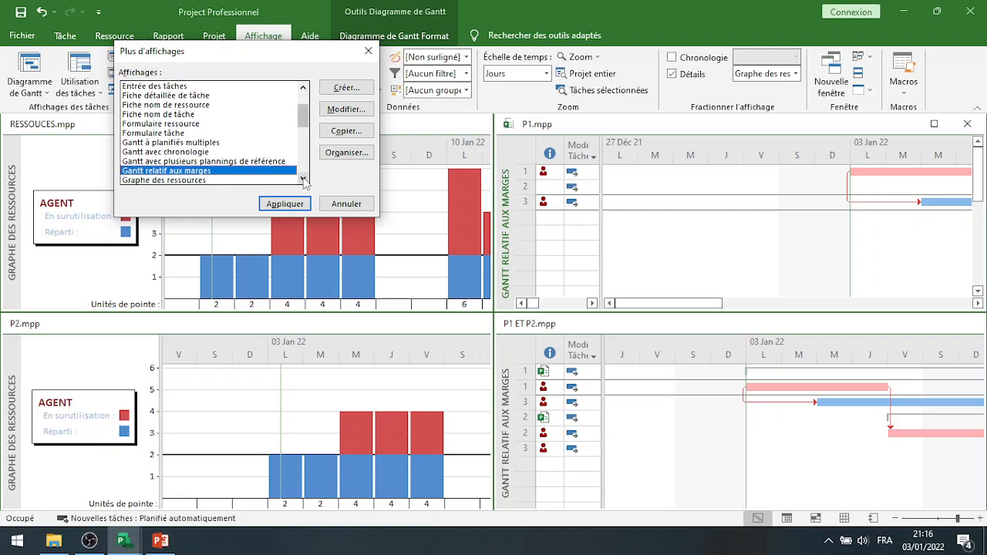
left_click(302, 179)
left_click(196, 172)
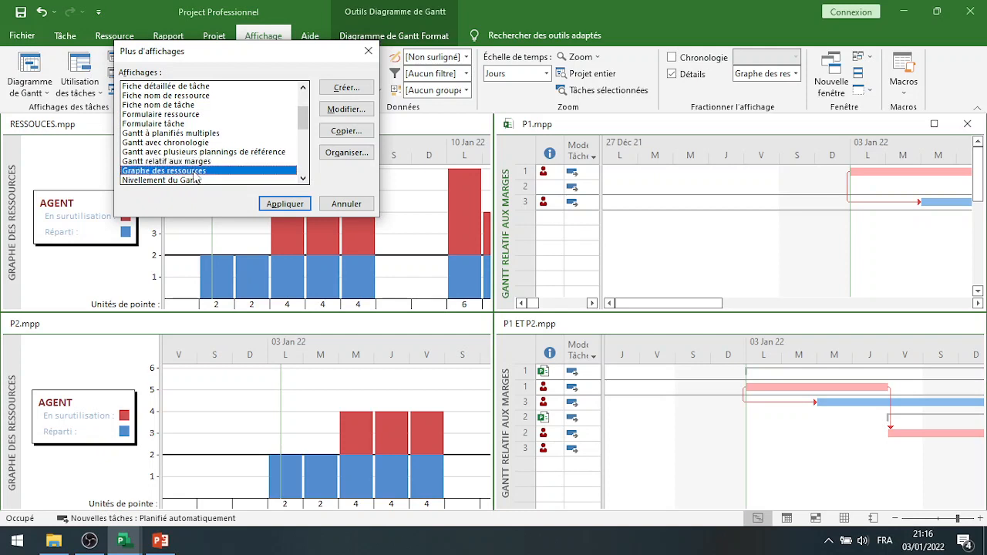
left_click(284, 207)
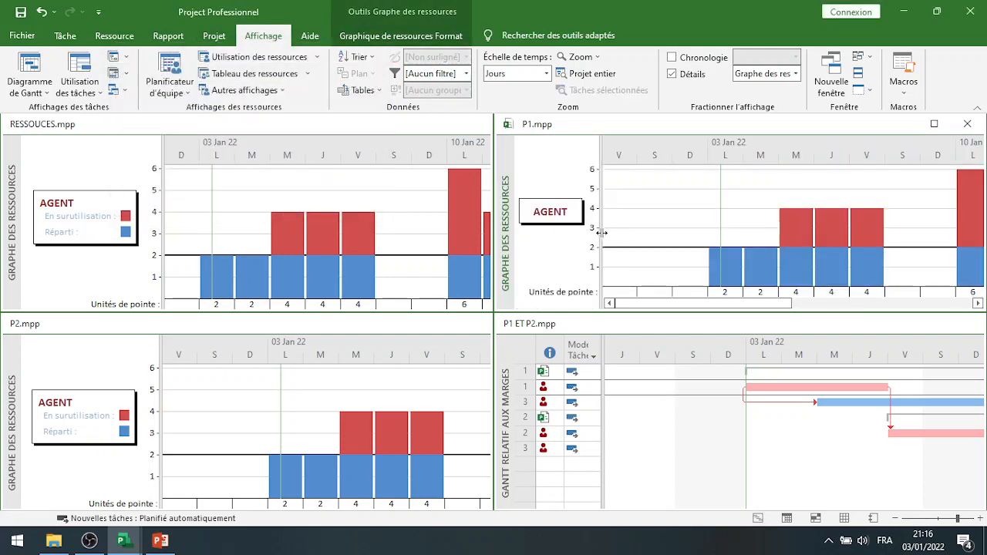
left_click_drag(601, 232, 547, 236)
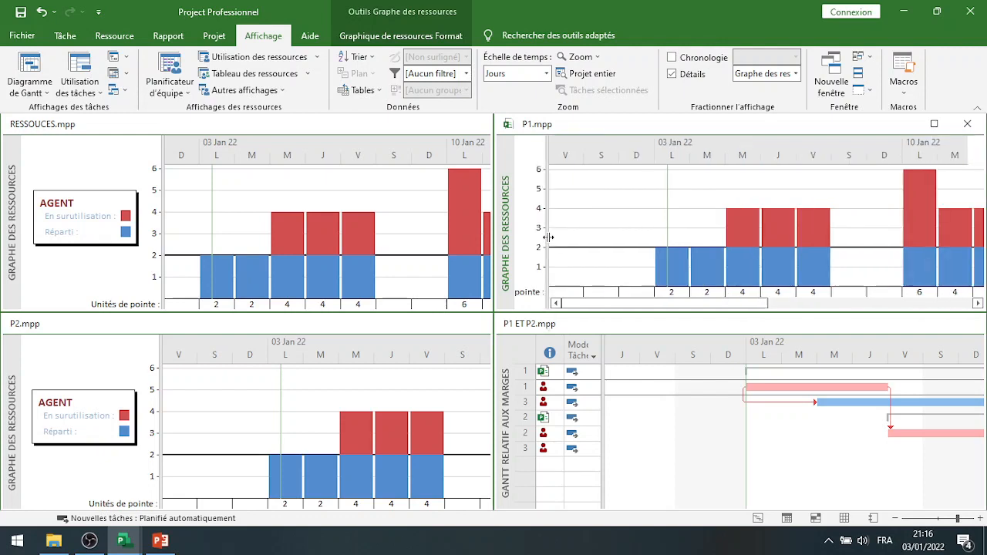
left_click(978, 303)
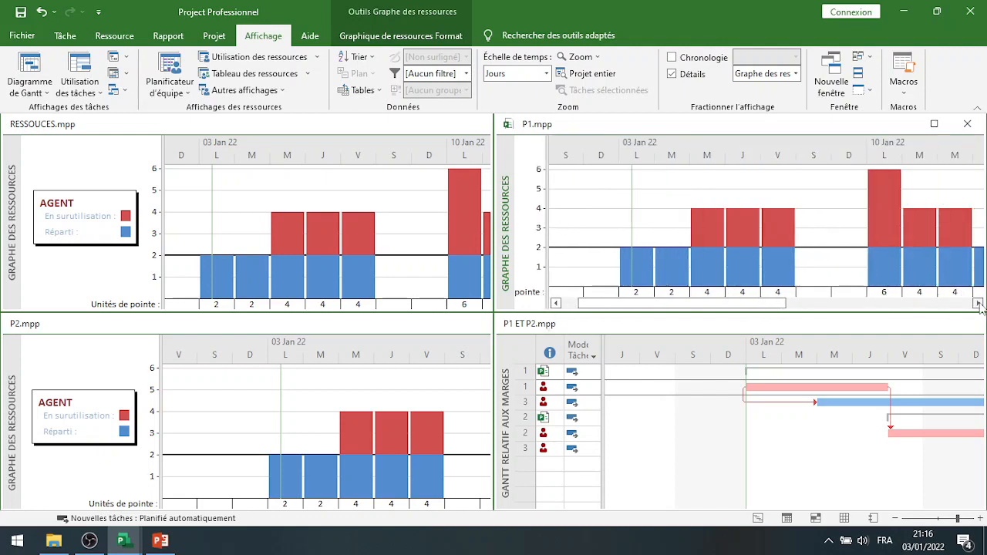
- Show the Graphe des ressources view in the P1 ET P2.mpp window and widen its chart area
left_click(615, 385)
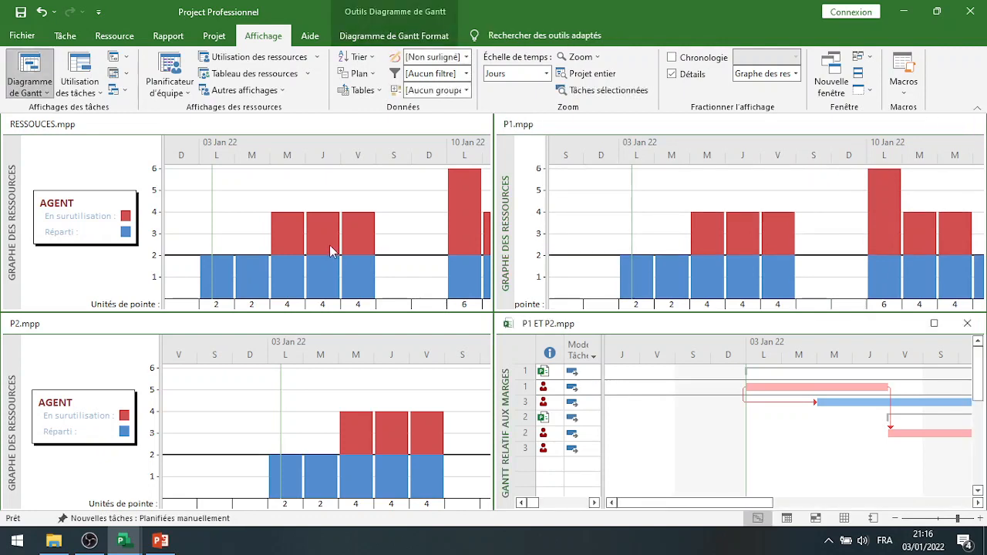
left_click(38, 93)
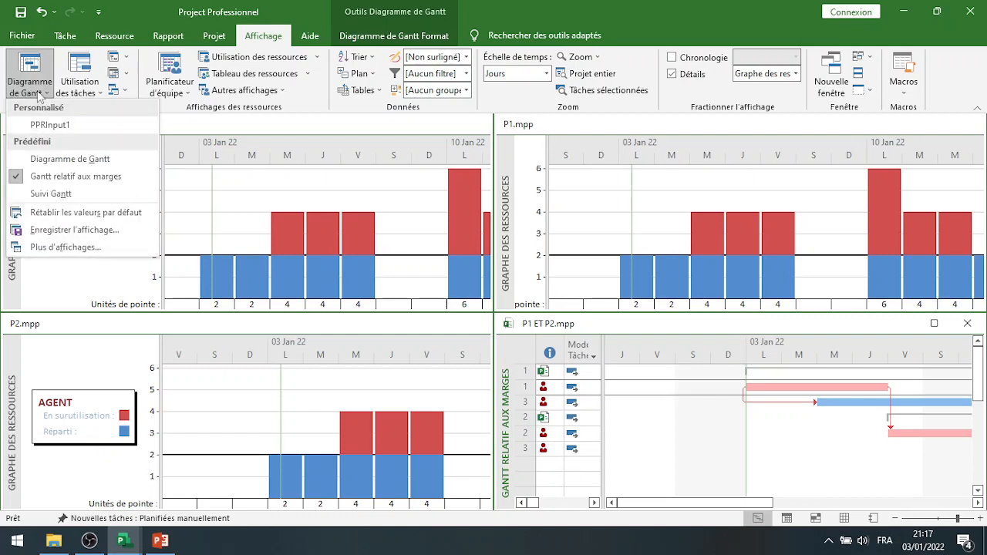
left_click(59, 249)
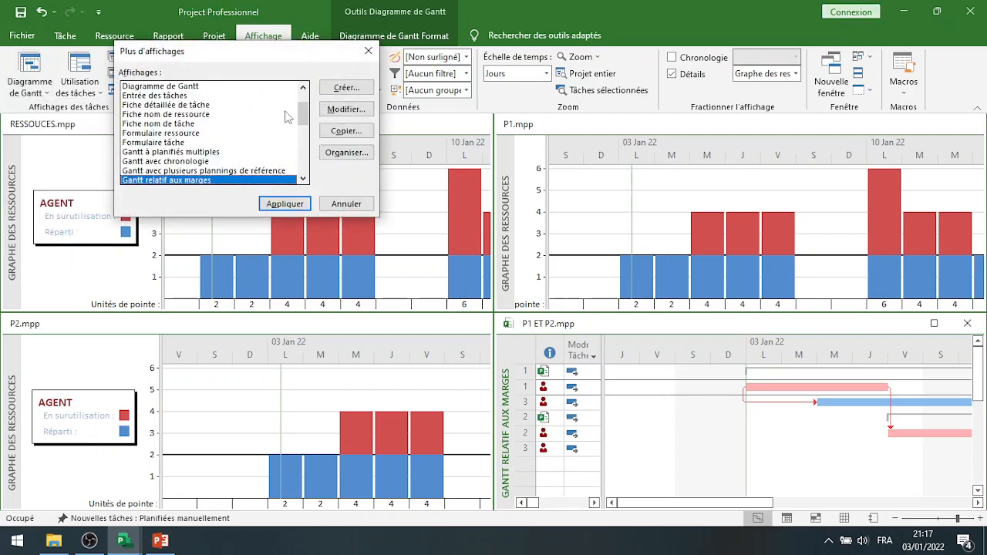
left_click(304, 158)
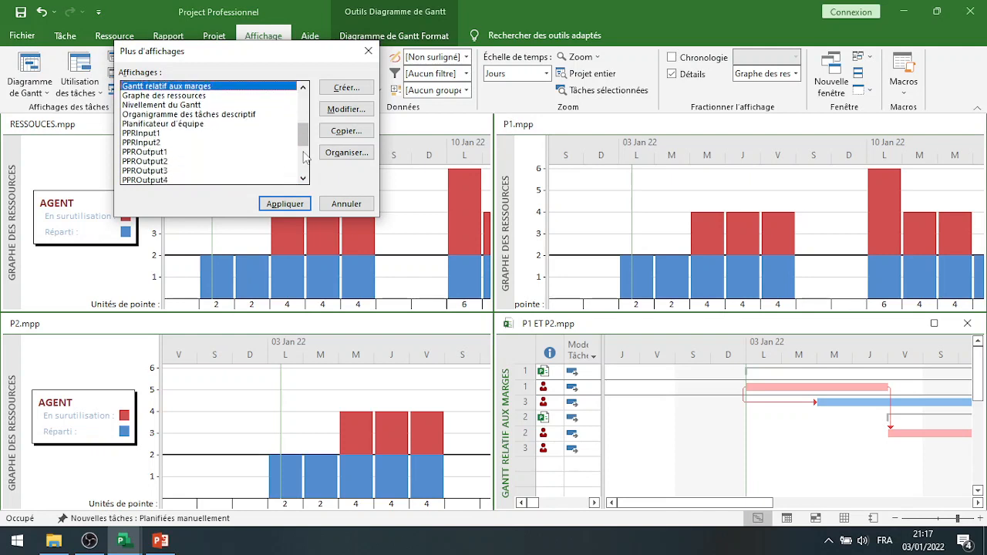
left_click(197, 95)
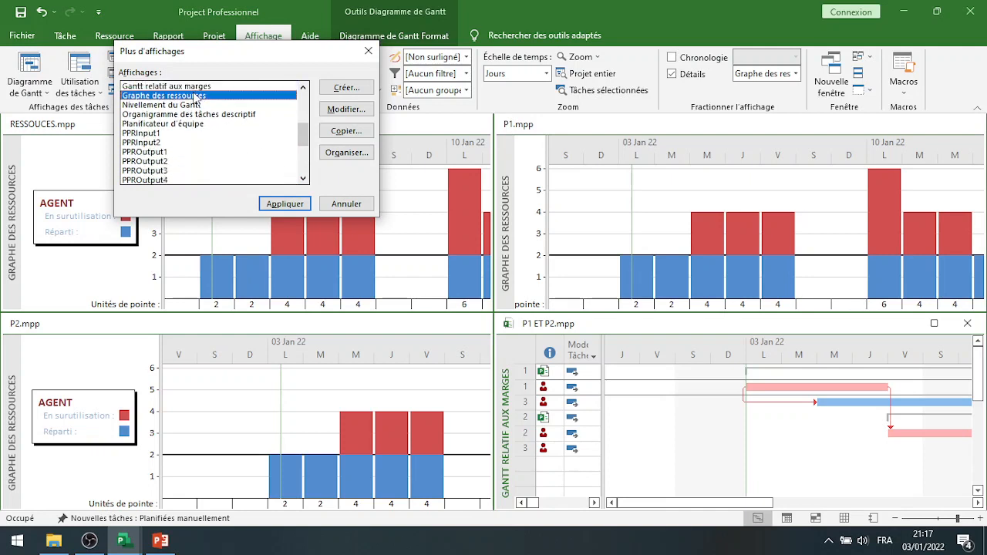
left_click(278, 203)
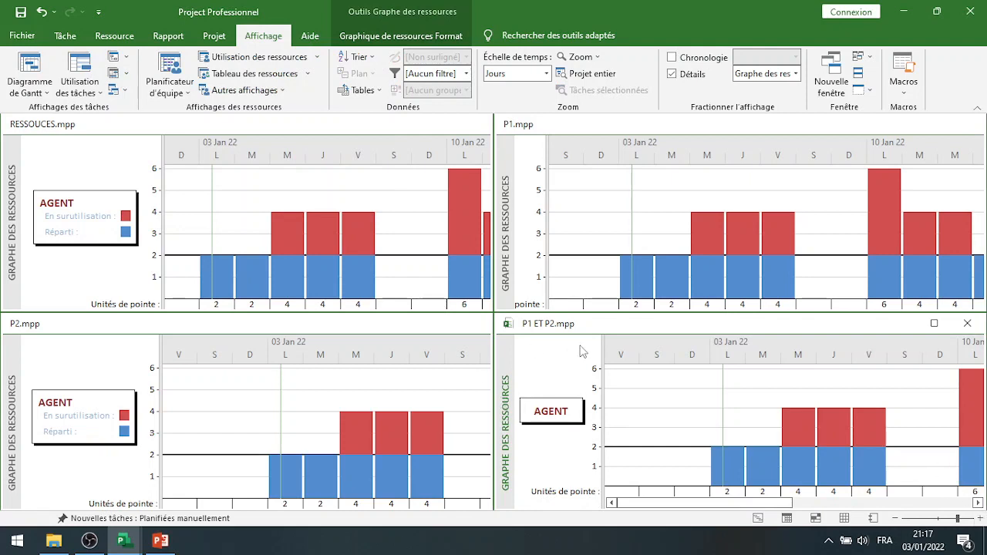
left_click_drag(603, 361, 550, 359)
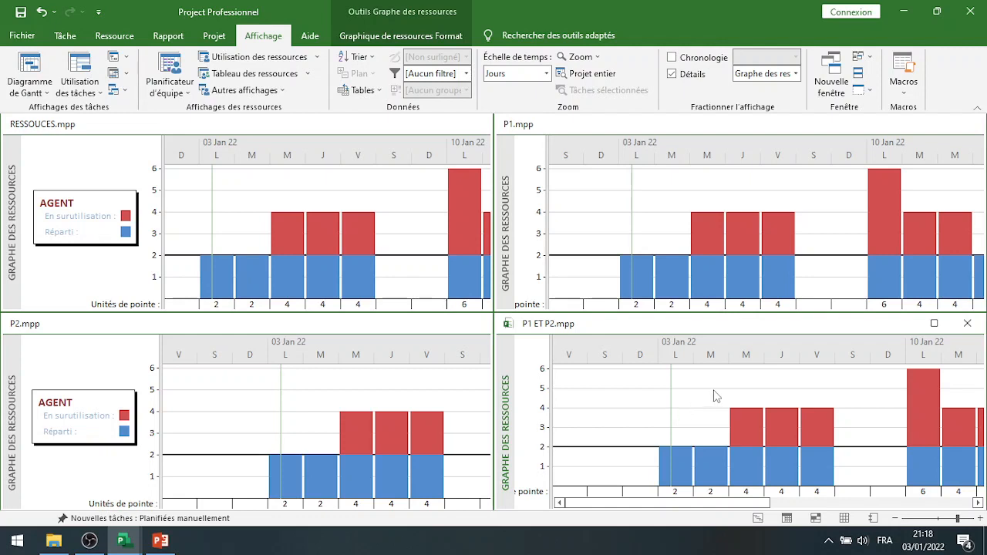
- Switch the P1 ET P2.mpp window to the Nivellement du Gantt view
left_click(29, 91)
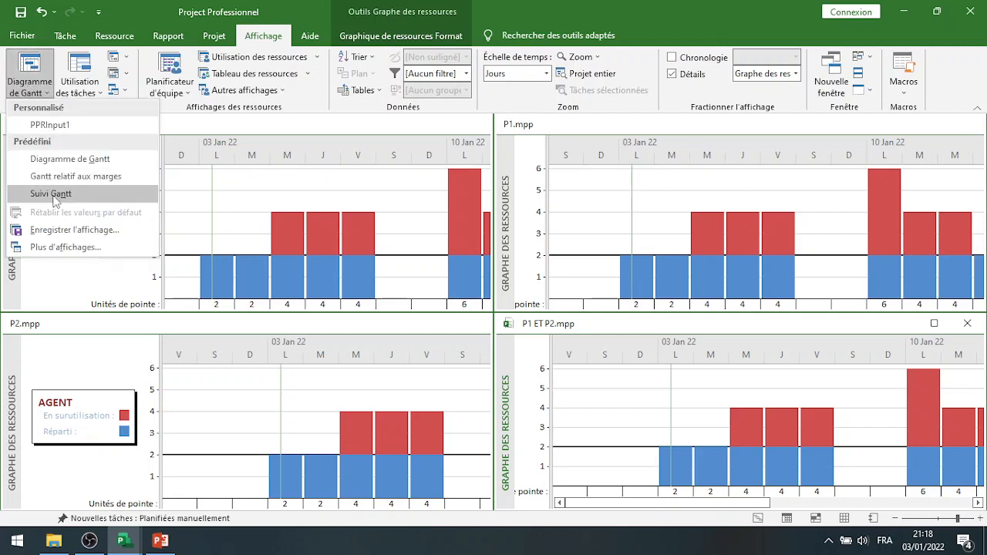
left_click(44, 246)
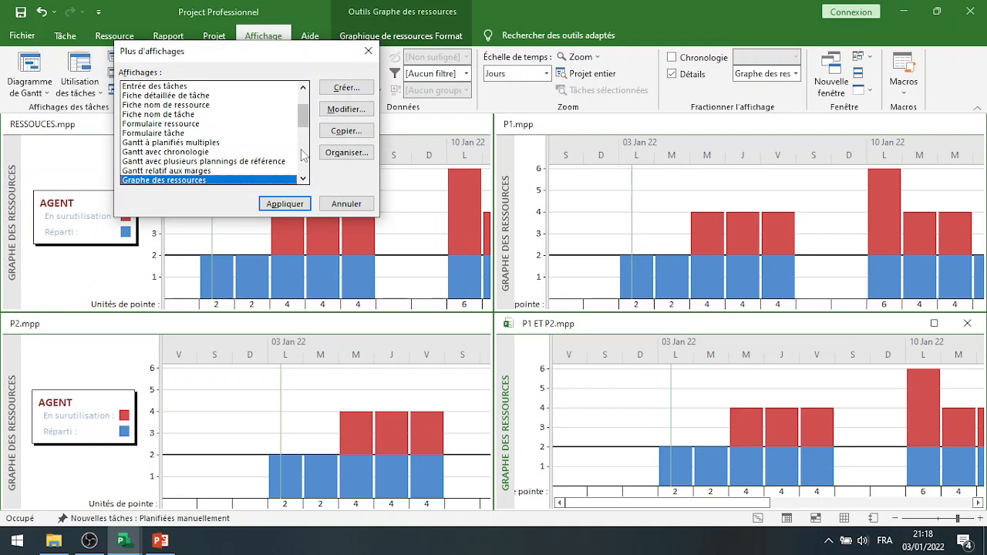
scroll(306, 170, "down", 2)
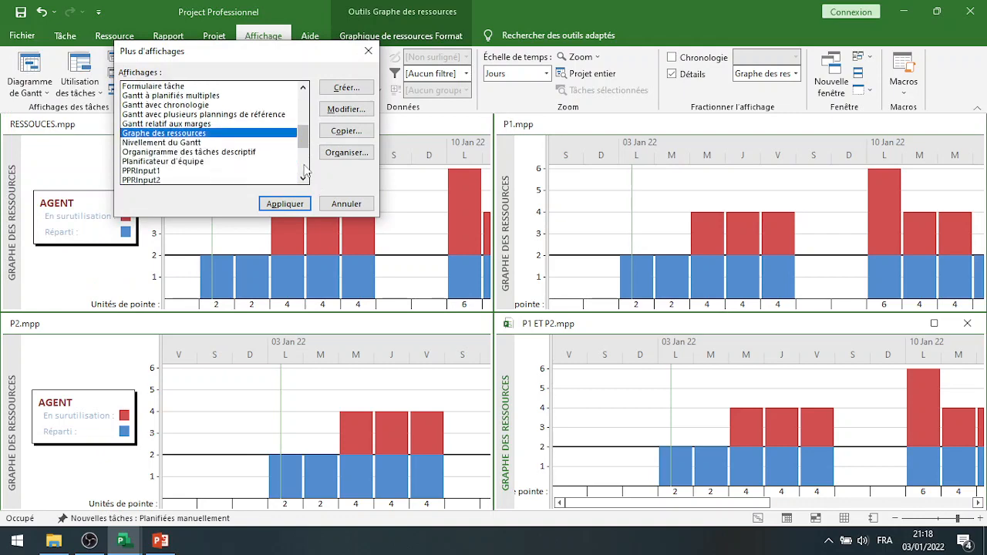
scroll(306, 170, "down", 2)
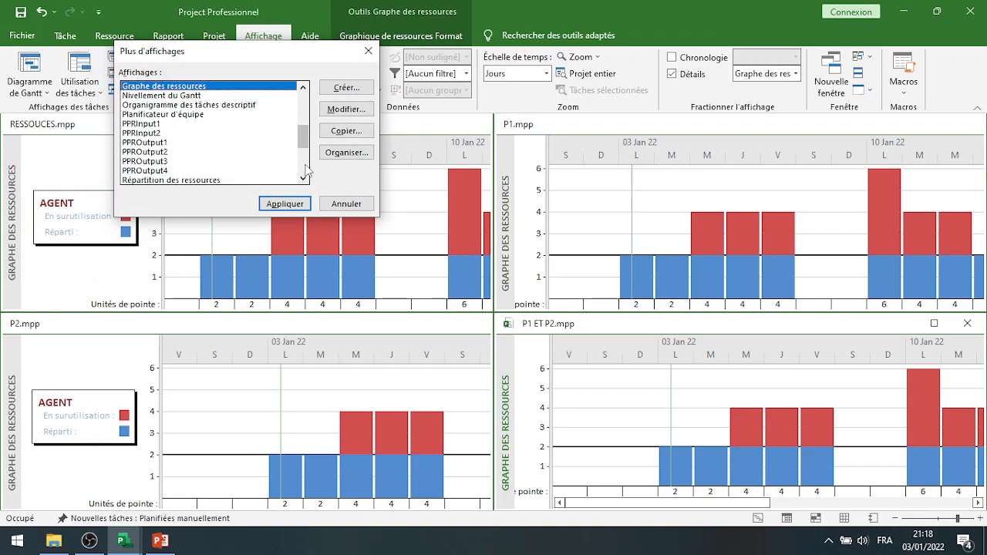
left_click(162, 96)
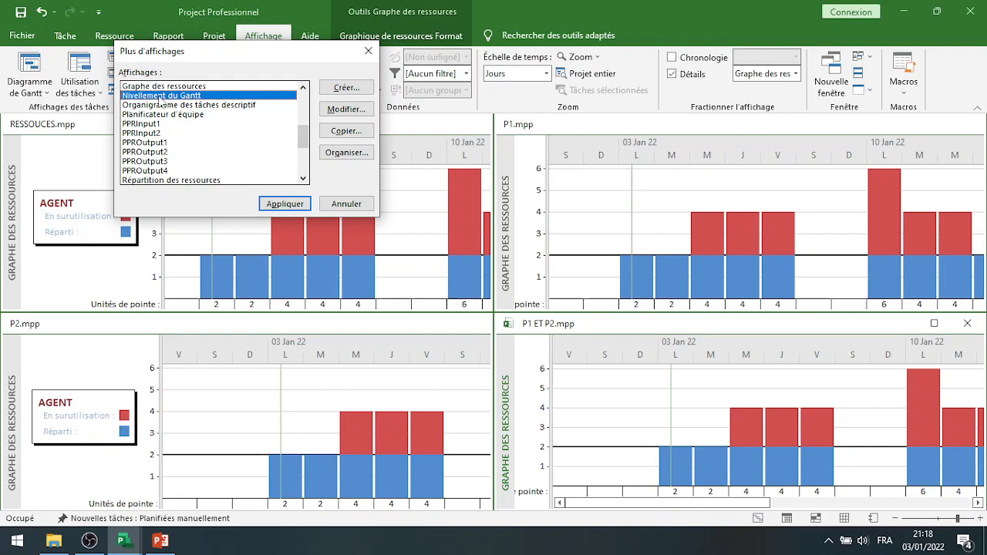
left_click(276, 204)
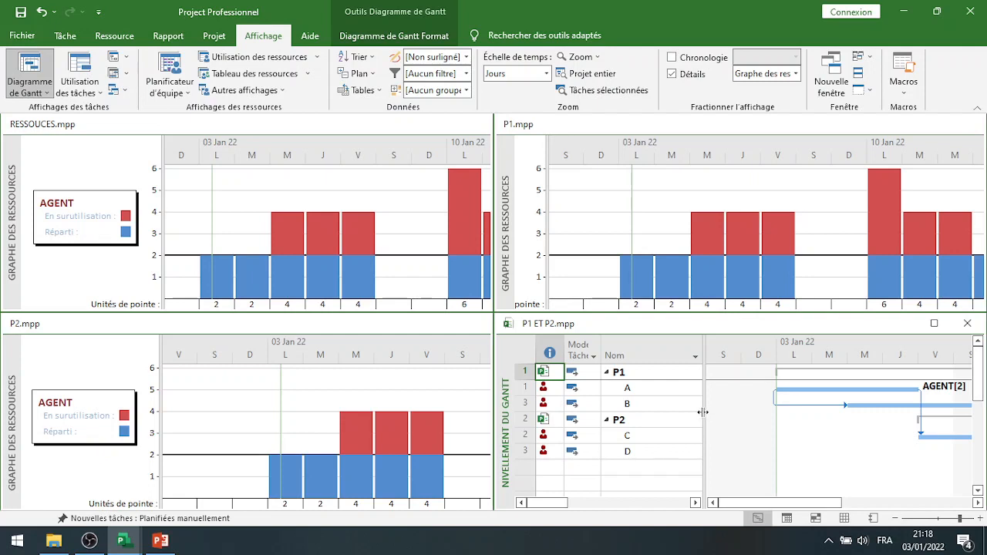
- Widen the Gantt chart area in P1 ET P2.mpp and level the whole project with Niveler tout
left_click_drag(705, 418, 599, 411)
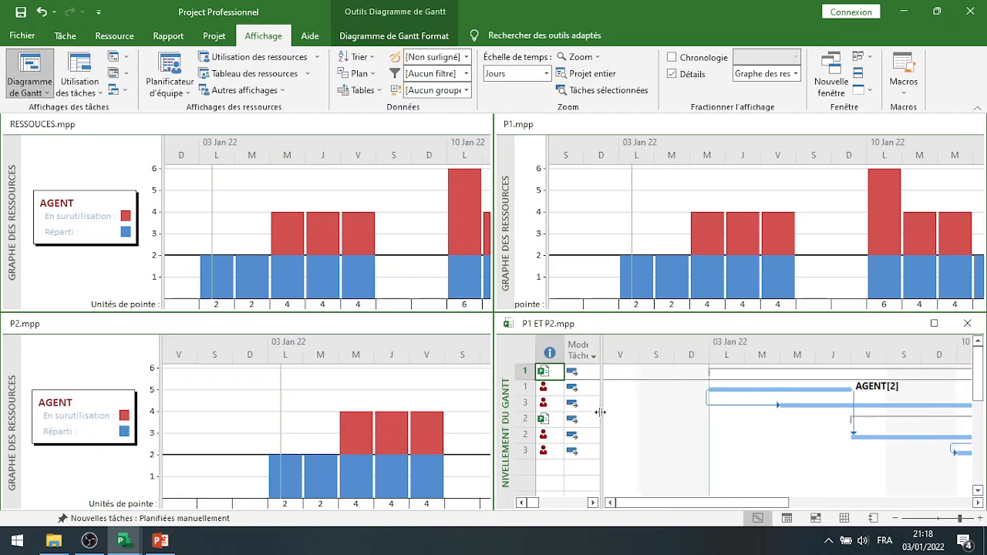
left_click(978, 503)
left_click(977, 503)
left_click(978, 503)
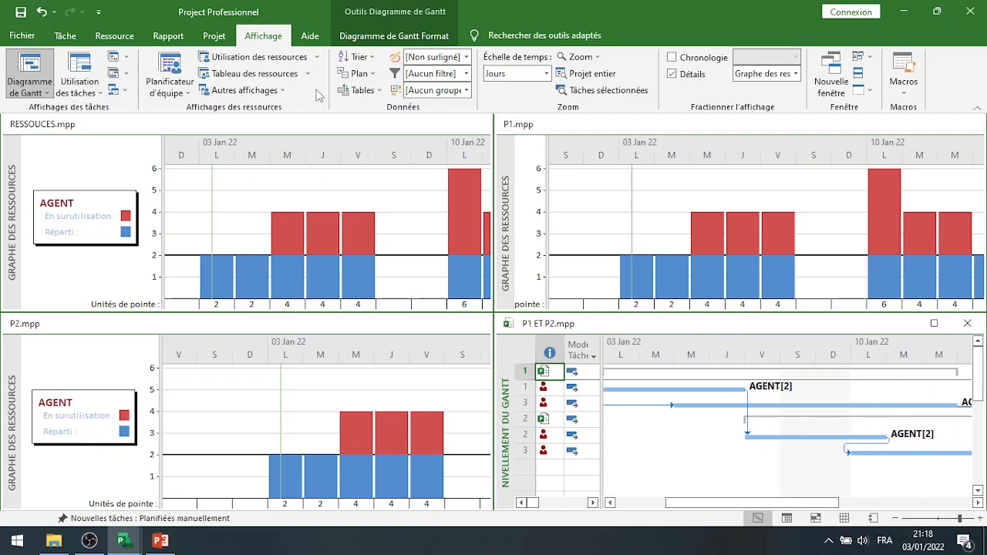
left_click(126, 36)
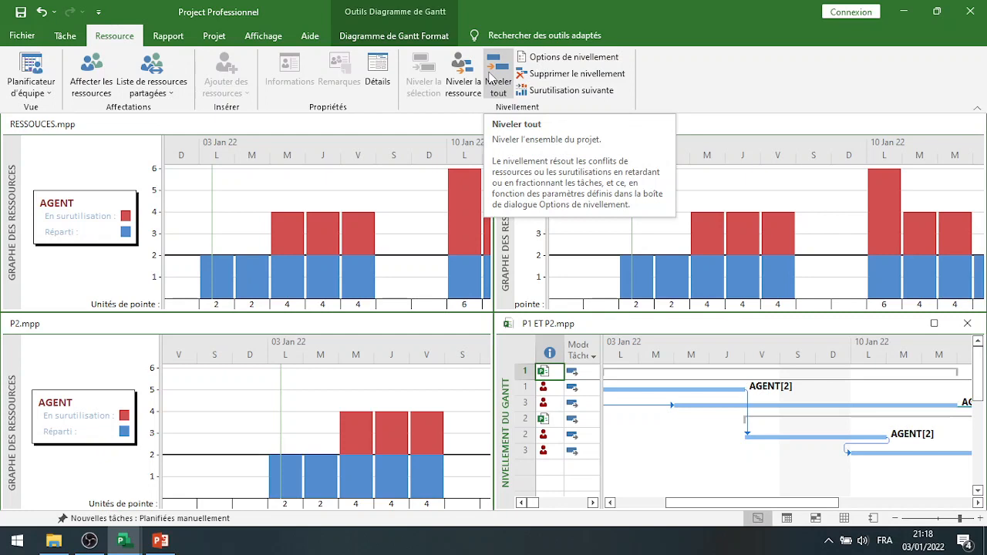
left_click(491, 75)
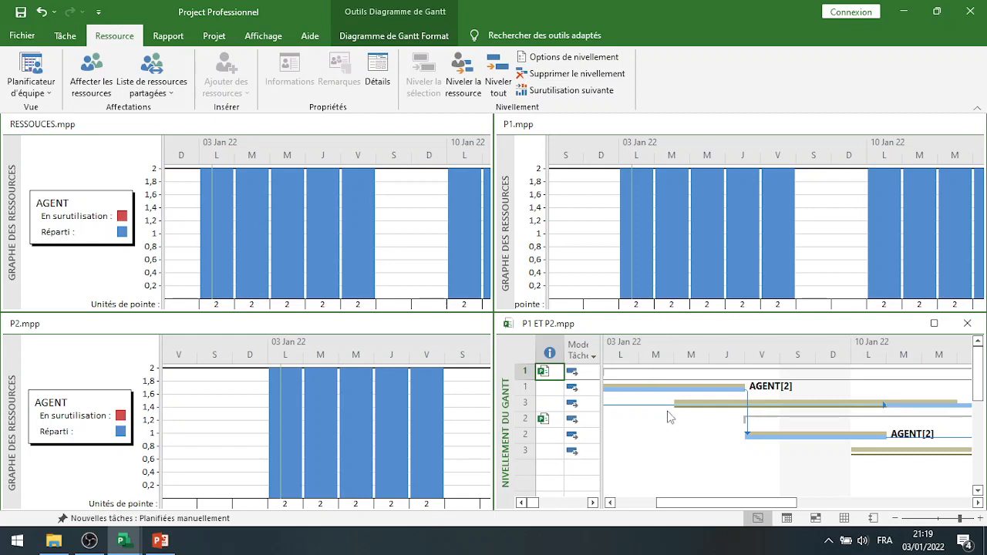
- Hide the P1 ET P2.mpp window
left_click(263, 37)
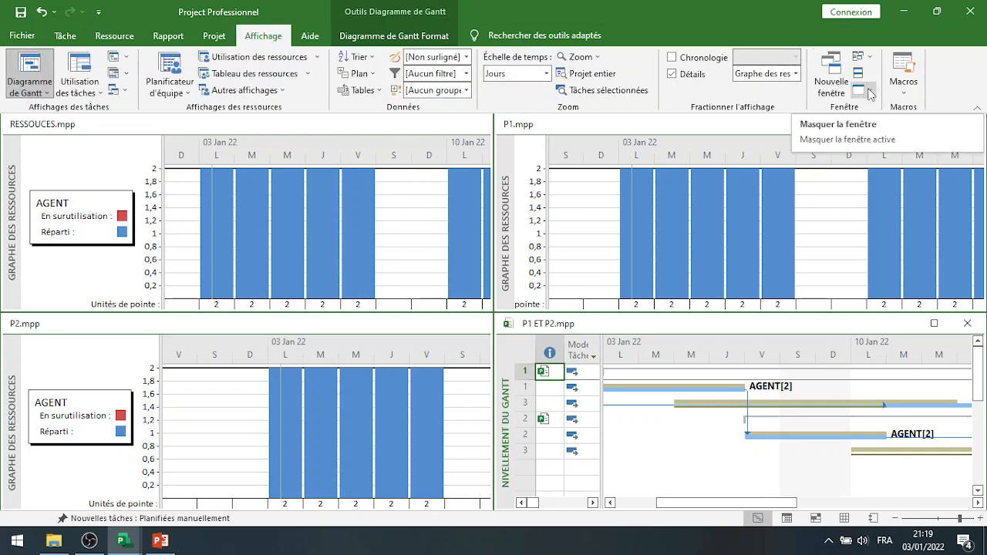
left_click(863, 57)
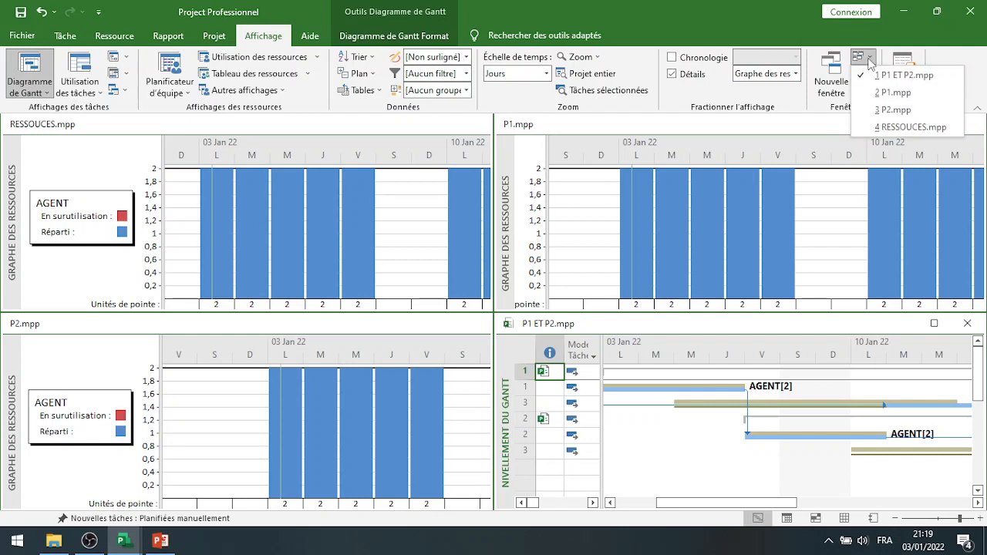
left_click(879, 78)
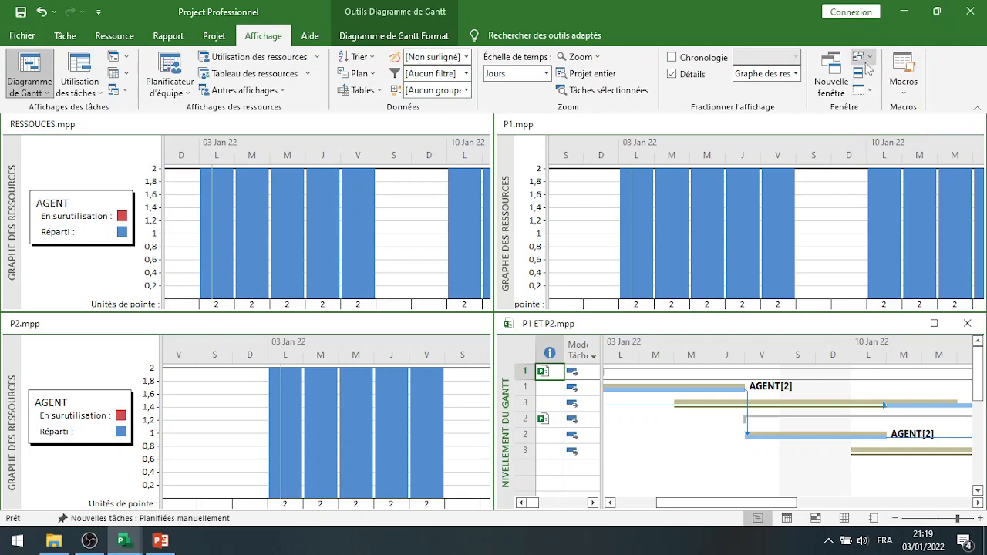
left_click(861, 91)
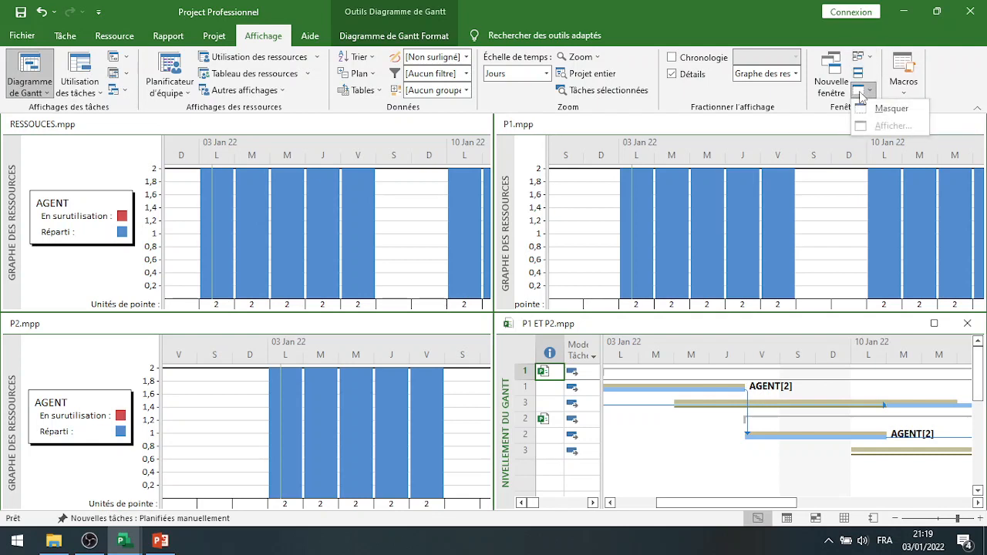
left_click(665, 261)
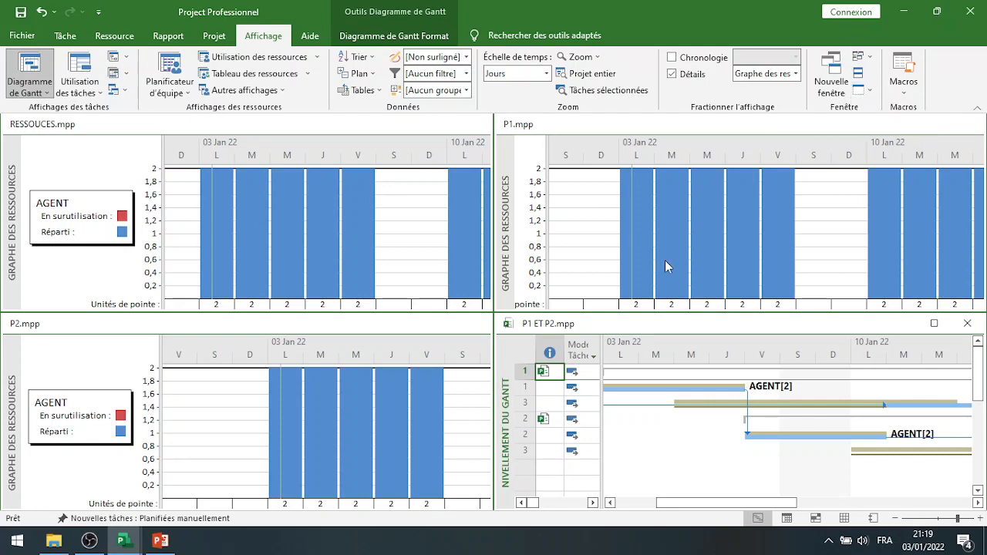
left_click(862, 93)
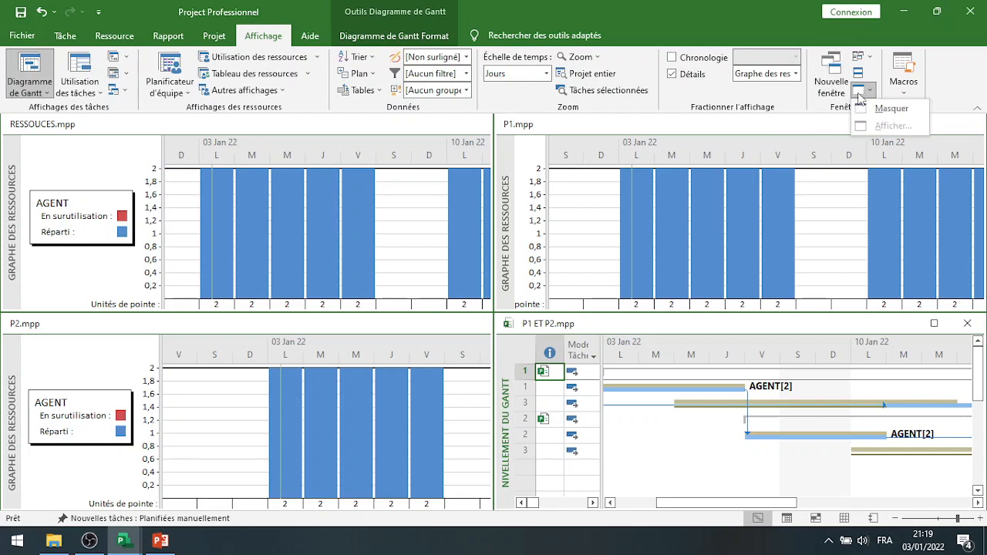
left_click(863, 105)
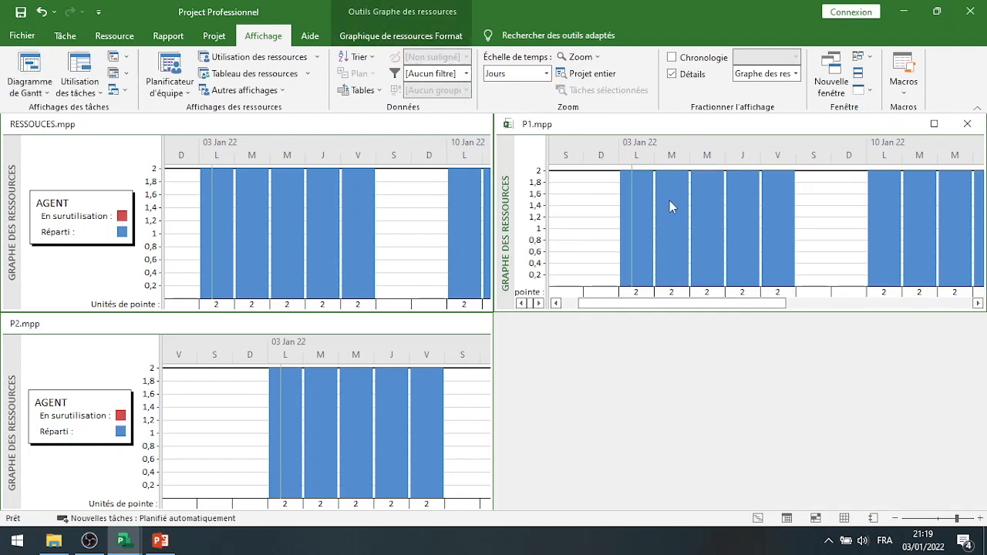
- Hide the P1.mpp window and make RESSOUCES.mpp the active window
left_click(862, 91)
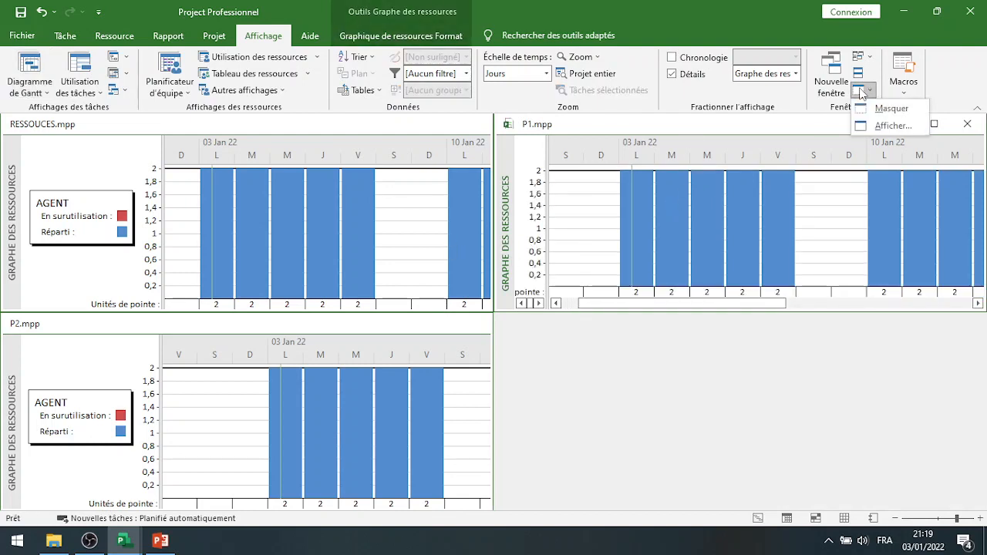
left_click(863, 108)
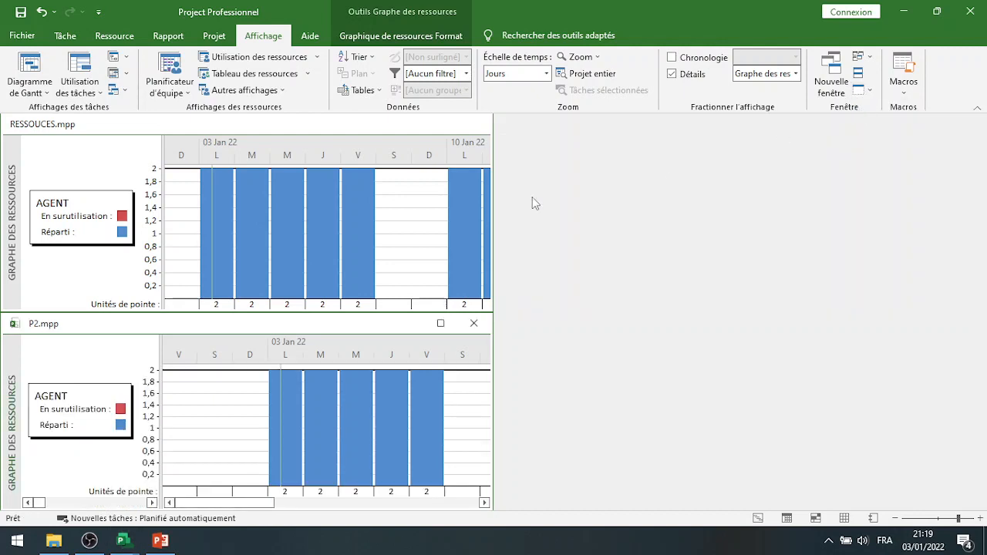
left_click(399, 228)
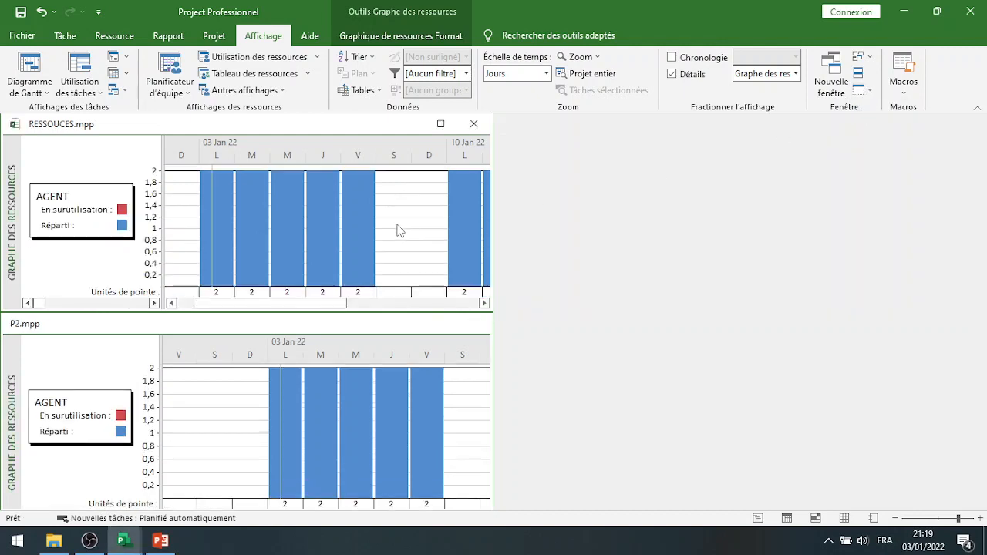
- Hide the RESSOUCES.mpp window and maximize the P2.mpp window
left_click(861, 91)
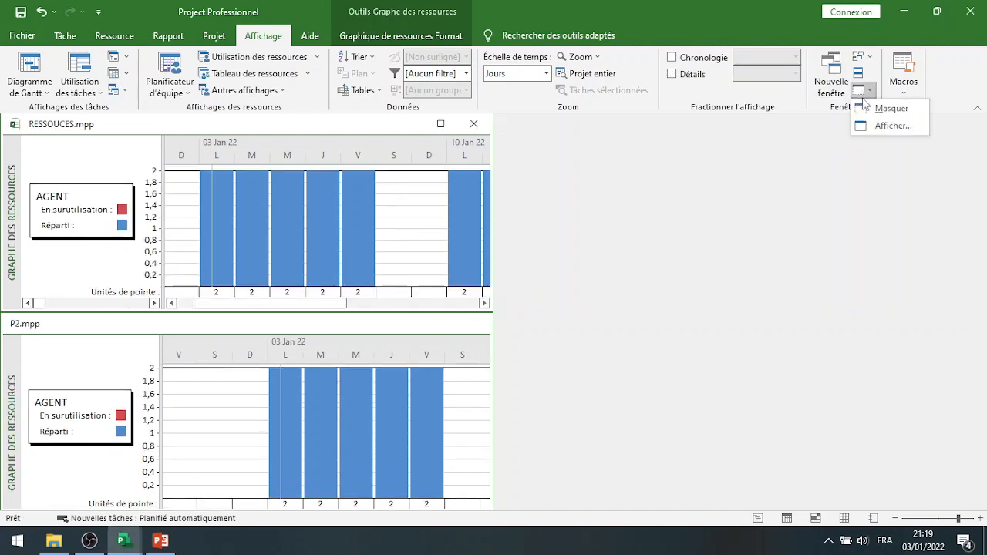
left_click(864, 108)
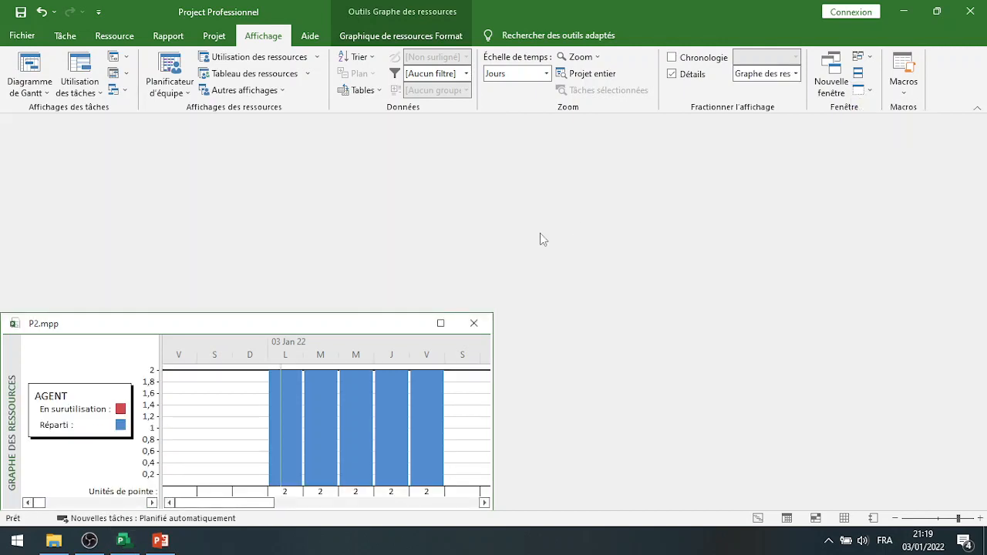
left_click(438, 324)
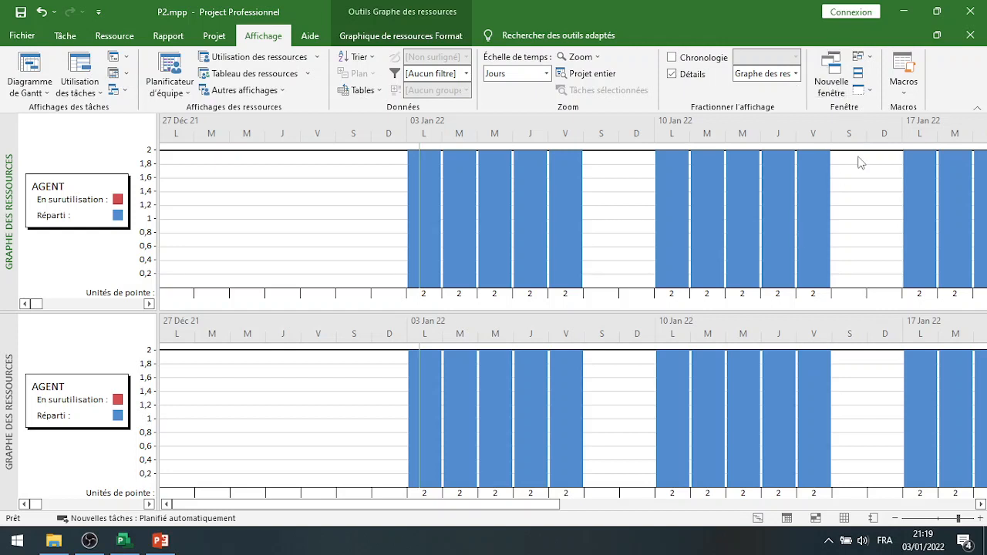
- Look for the other project windows in the list of open windows and tile all visible windows
left_click(869, 61)
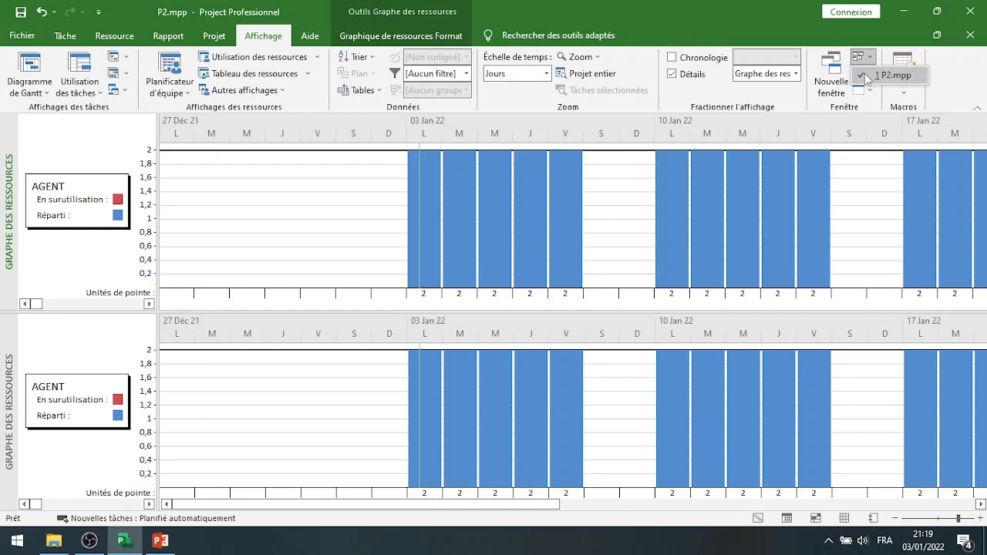
left_click(868, 62)
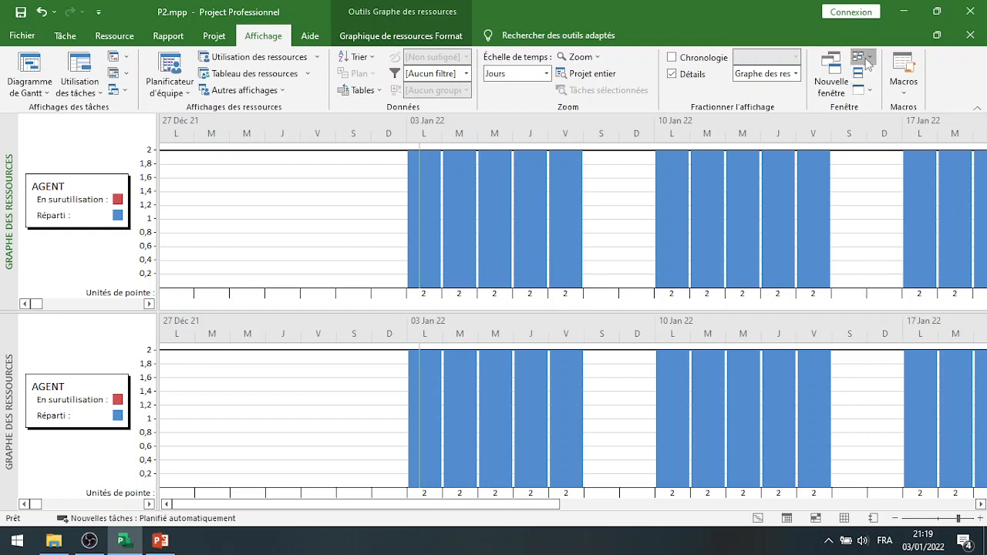
left_click(859, 73)
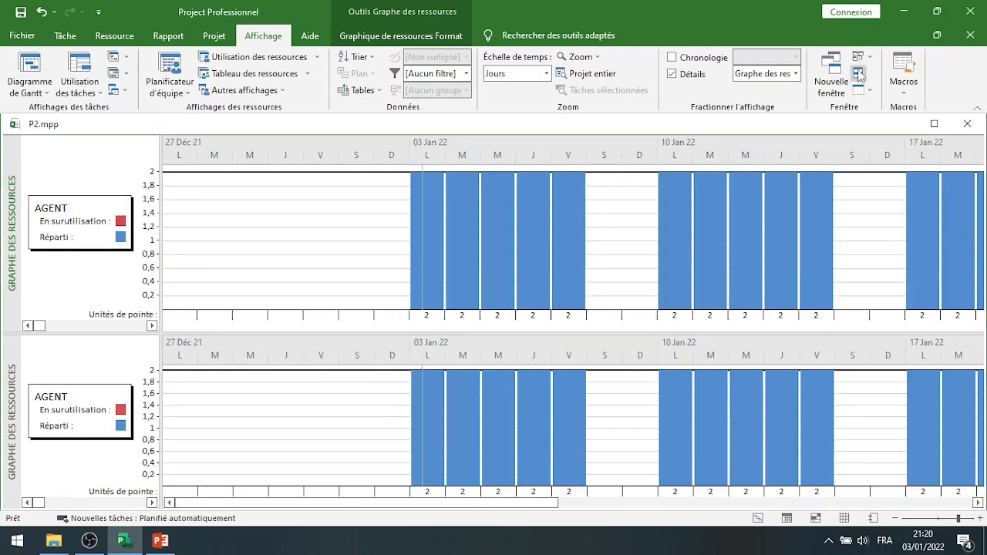
left_click(863, 58)
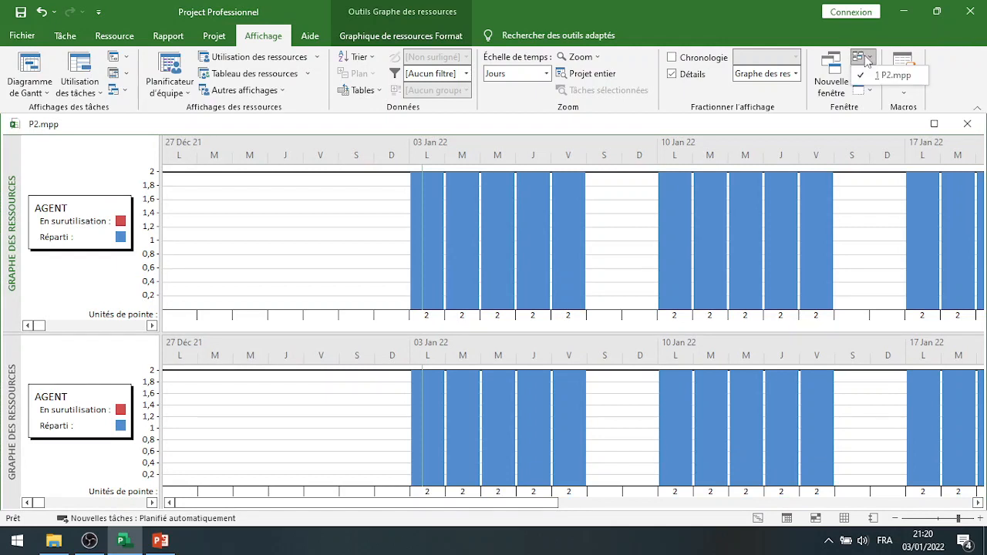
left_click(887, 76)
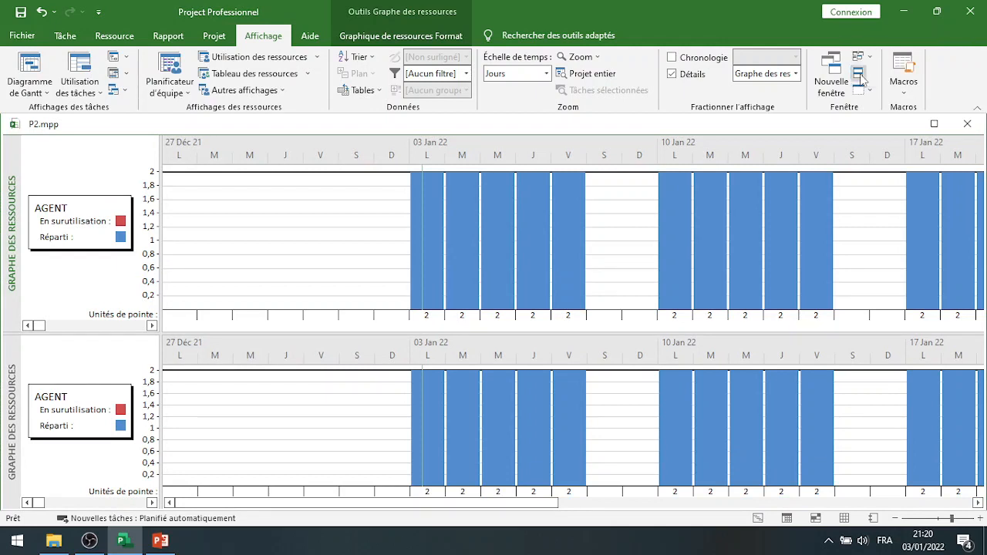
left_click(121, 545)
left_click(121, 546)
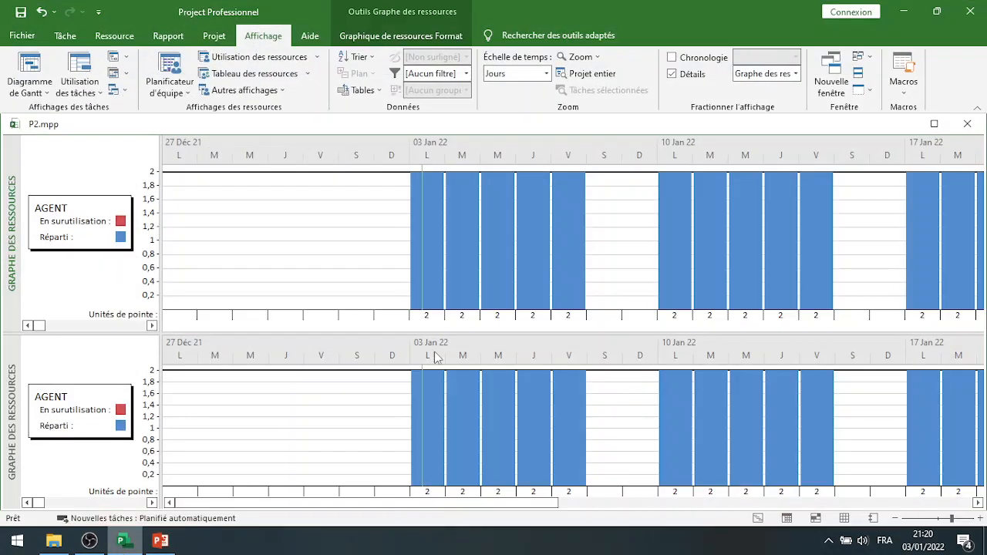
- Unhide the P1 ET P2 project window and maximize it
left_click(869, 92)
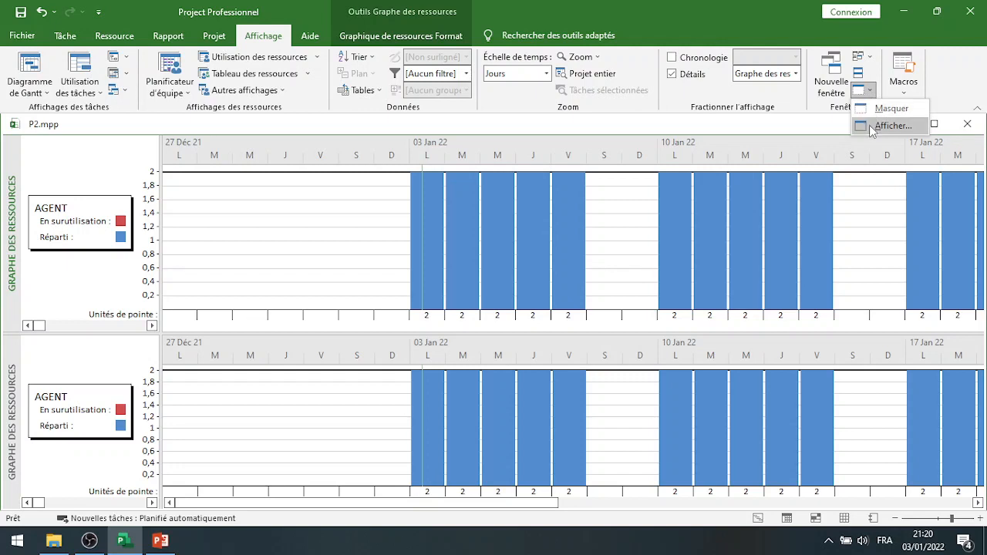
left_click(871, 128)
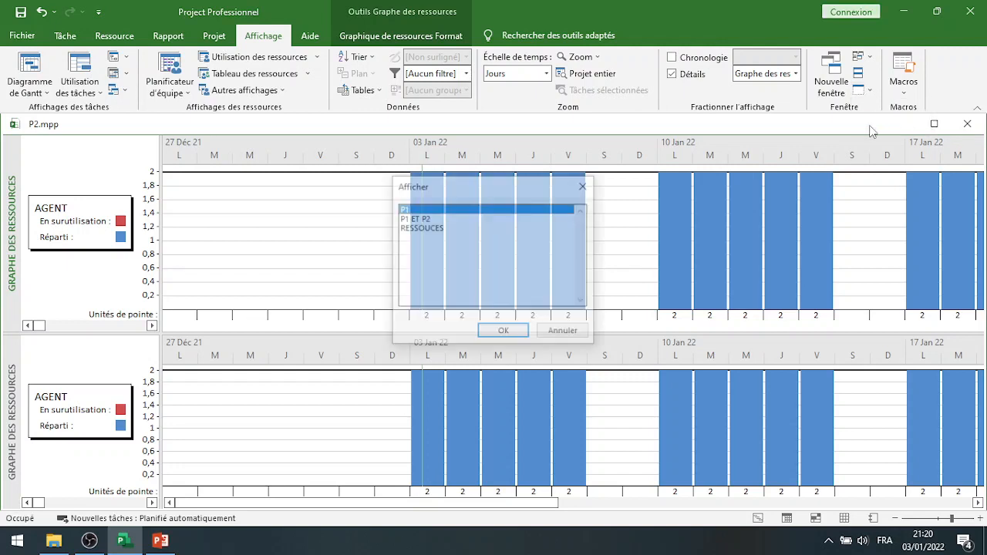
left_click(424, 219)
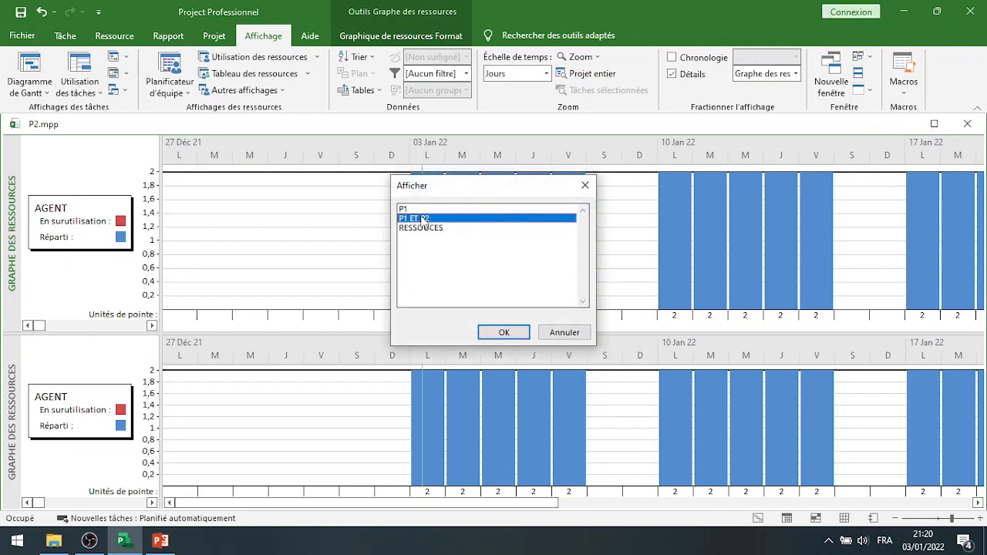
left_click(501, 333)
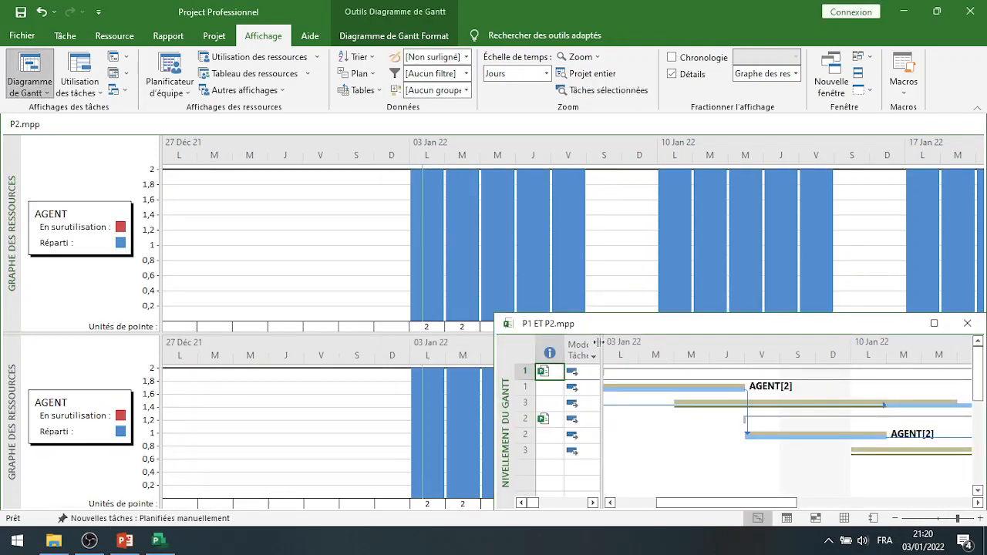
left_click(934, 324)
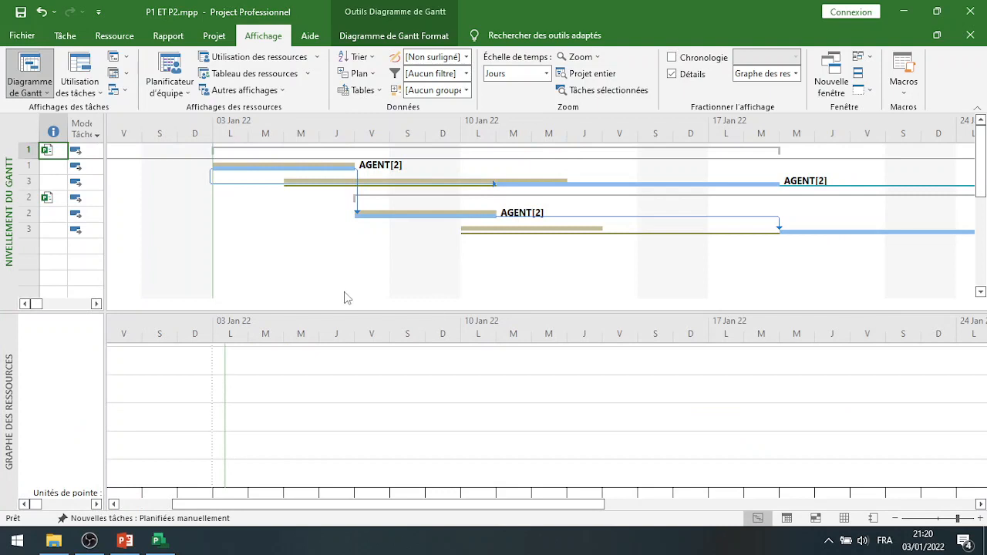
- Hide the details pane and widen the task table to show the Nom, Retard de nivellement and Durée columns beside the Gantt bars
left_click(671, 73)
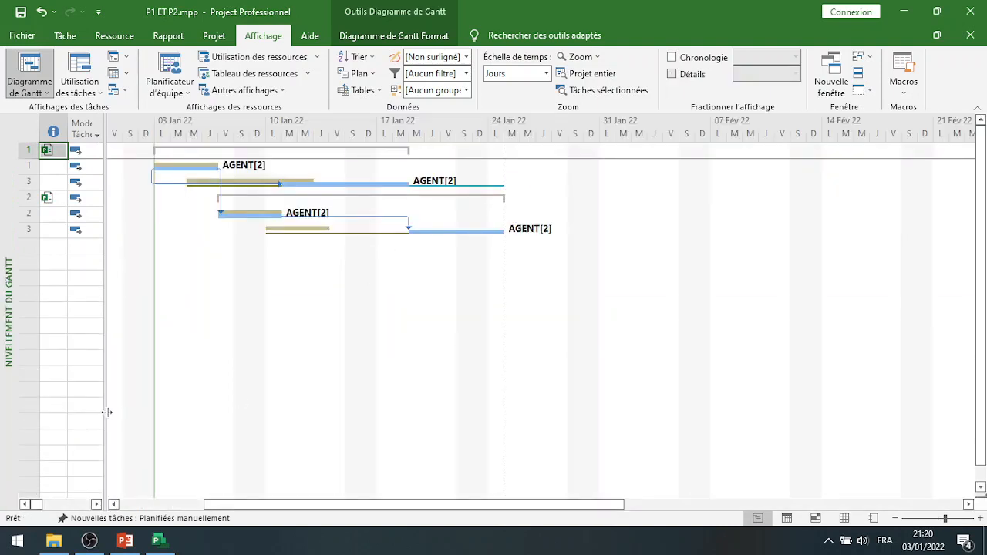
left_click_drag(103, 411, 303, 371)
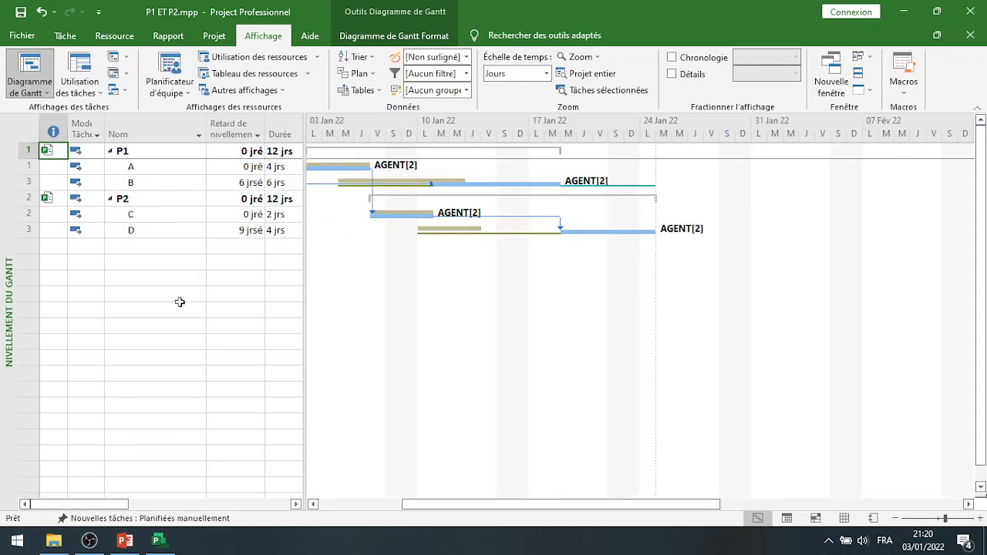
left_click(313, 504)
left_click(313, 505)
left_click(313, 505)
left_click(313, 505)
left_click(313, 505)
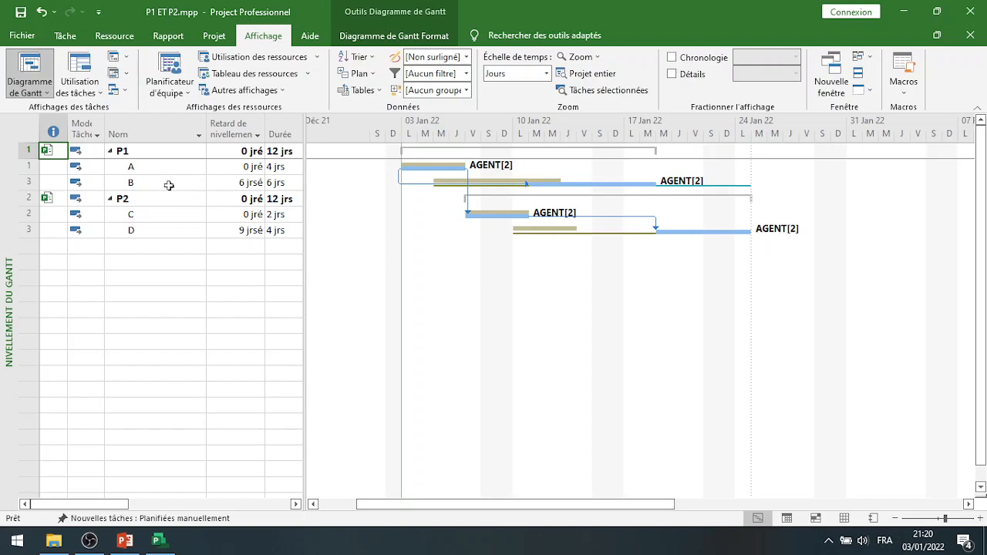
left_click(216, 195)
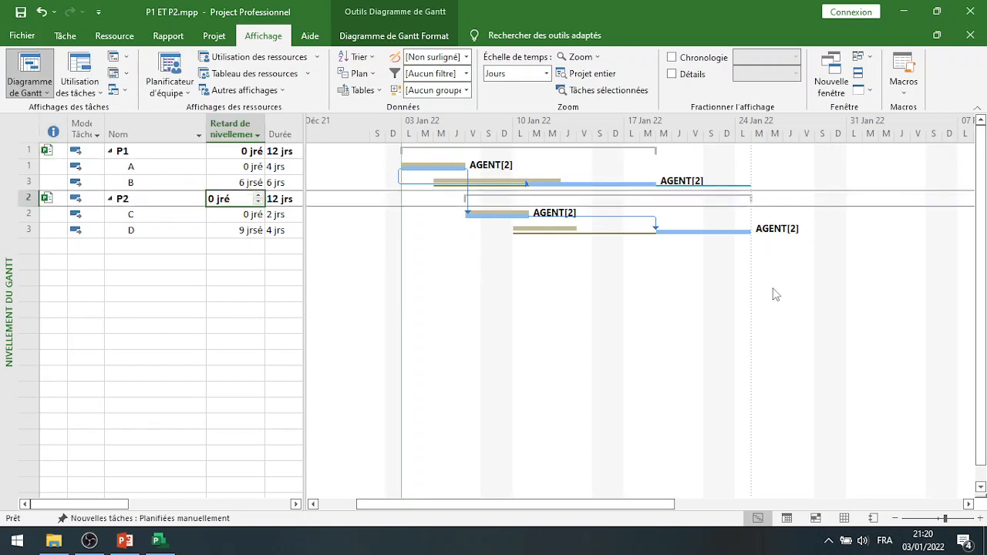
- Show the Graphe des ressources in the details pane and select task B to examine AGENT's allocation across January 2022
left_click(672, 74)
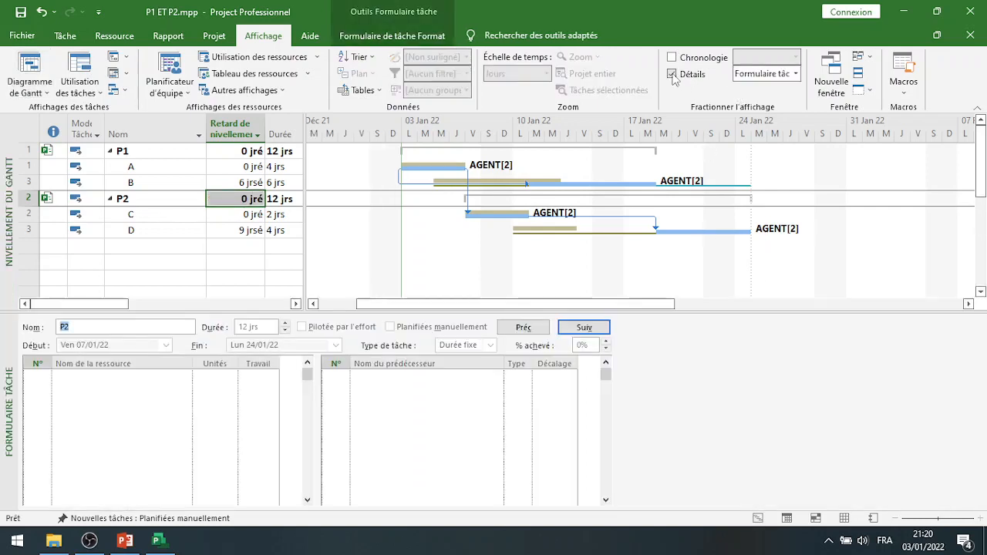
left_click(796, 74)
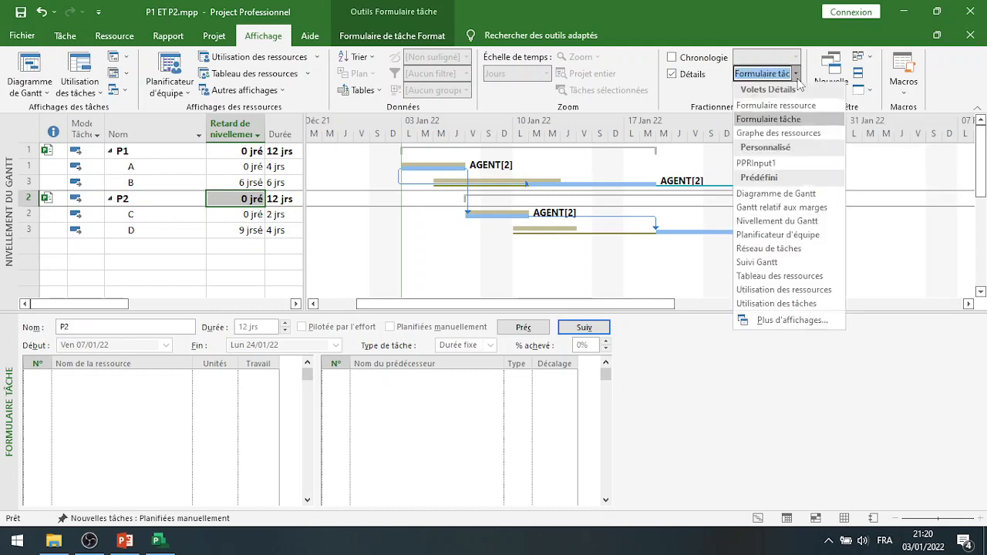
left_click(779, 135)
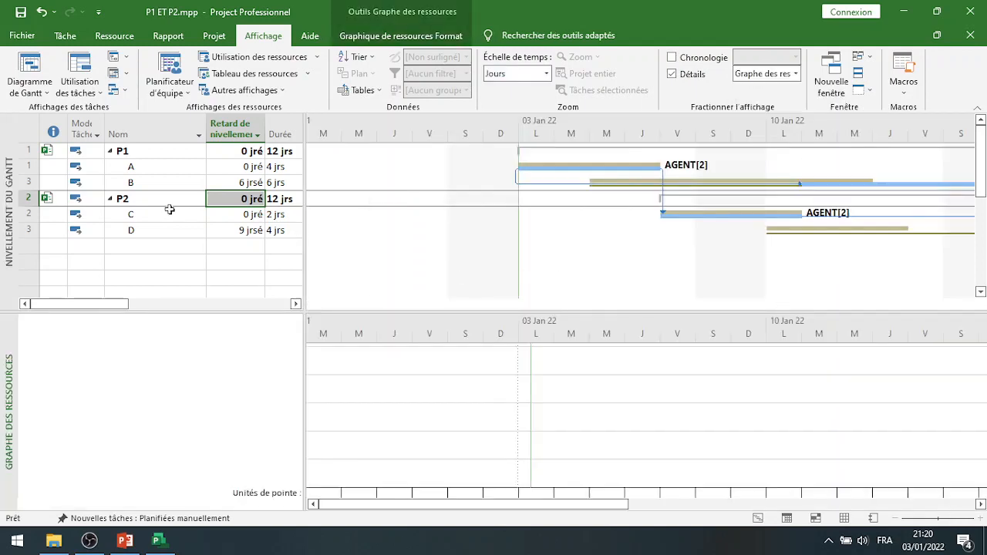
left_click(166, 182)
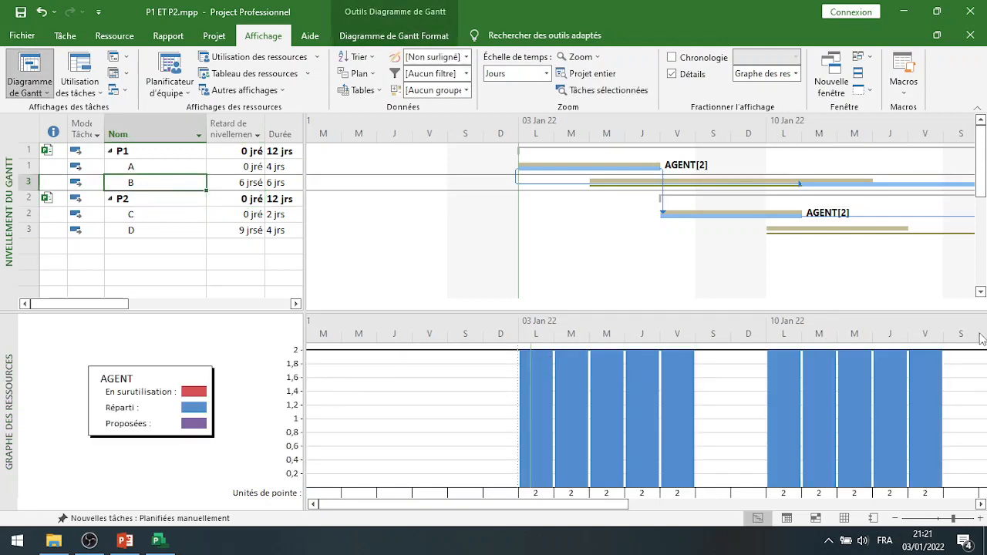
left_click(982, 505)
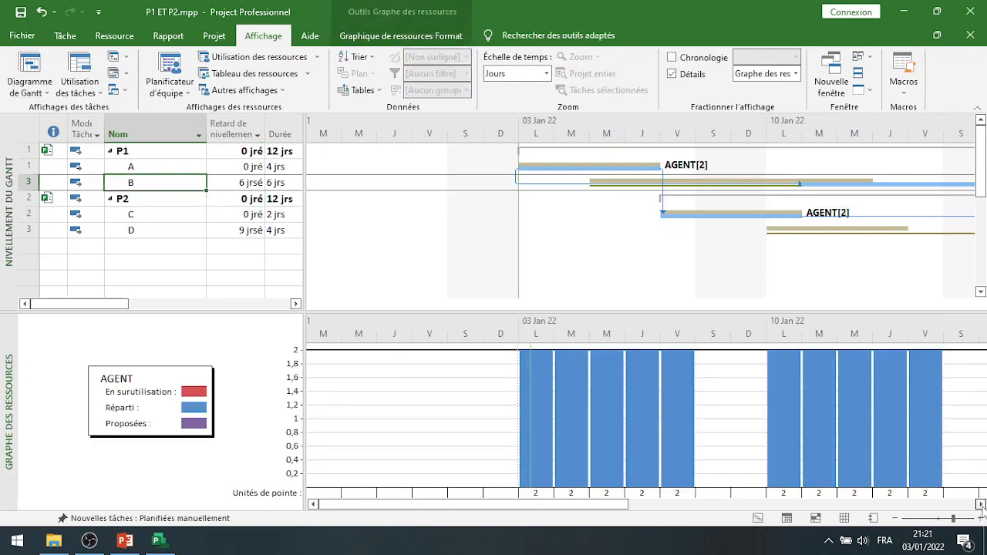
left_click(982, 505)
left_click(982, 506)
left_click(982, 505)
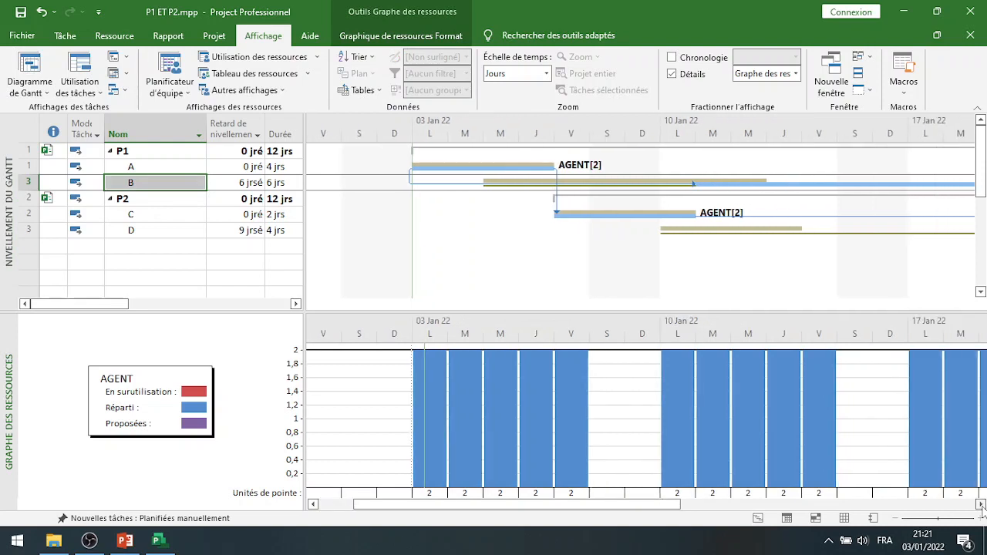
left_click(982, 505)
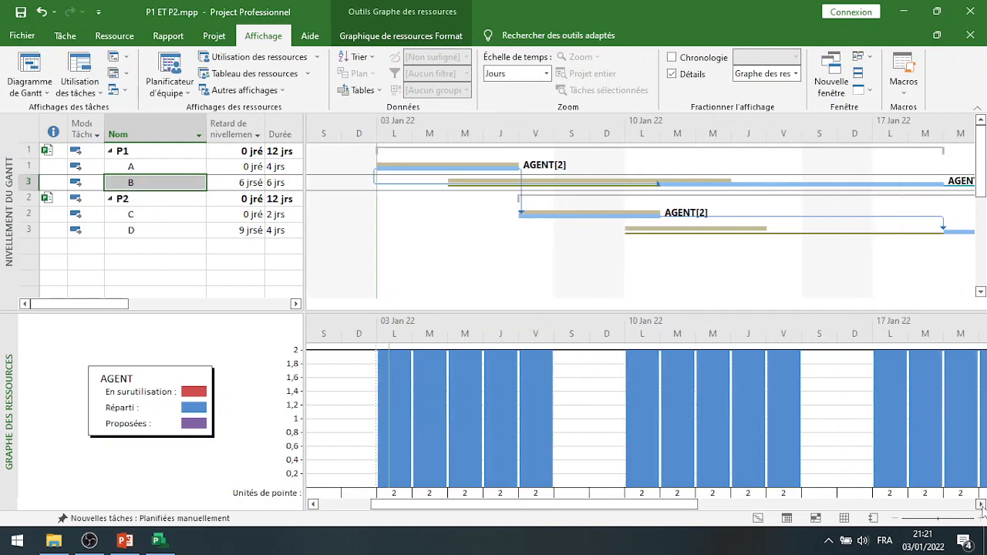